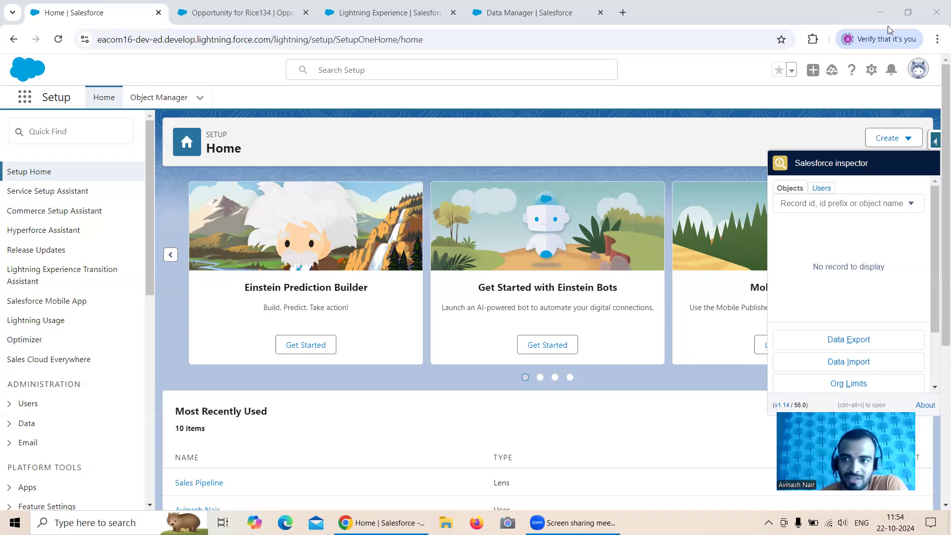
Open the Salesforce Inspector Data Export page in a new browser tab and switch to it
right_click(834, 345)
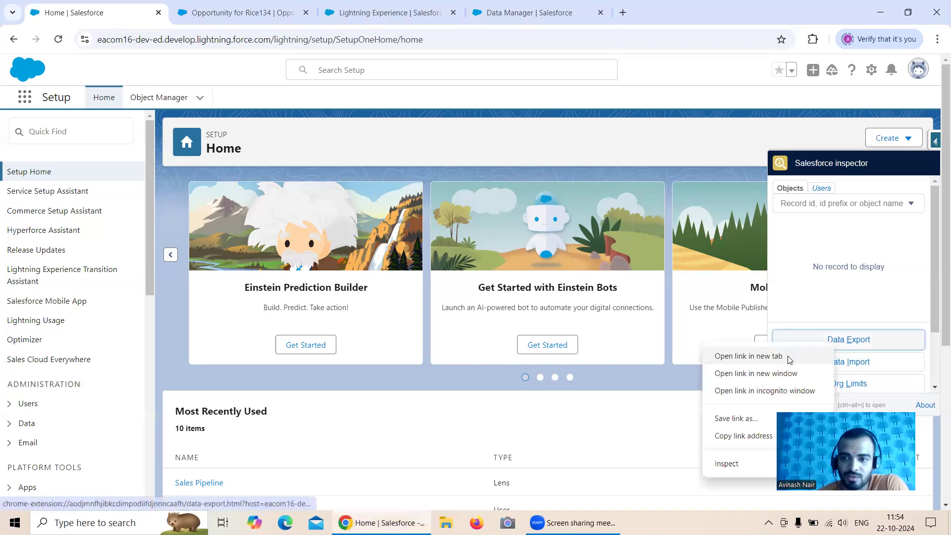
click(792, 358)
click(222, 14)
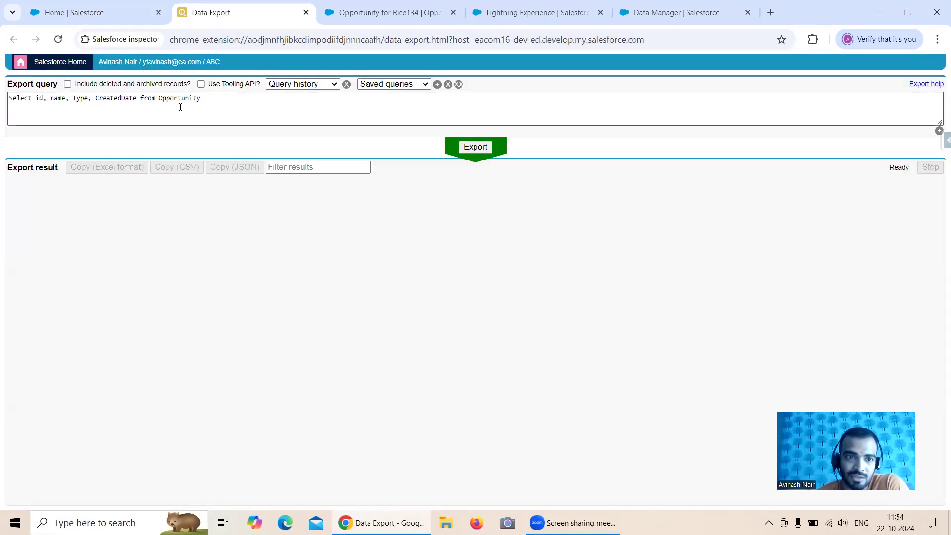
Add CloseDate after CreatedDate in the Opportunity export query, run the export and look through the returned records
click(139, 99)
text(, Clo)
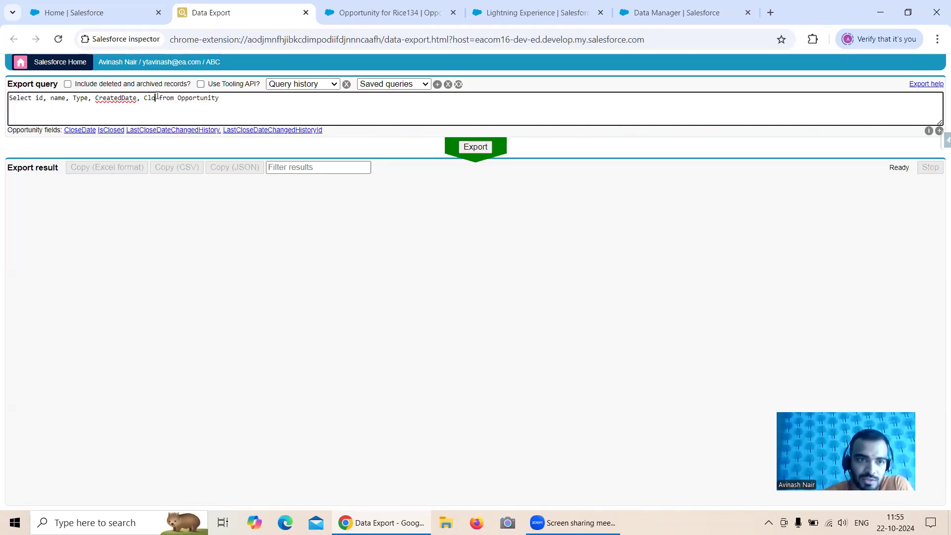
click(79, 130)
key(BackSpace)
key(BackSpace)
click(483, 149)
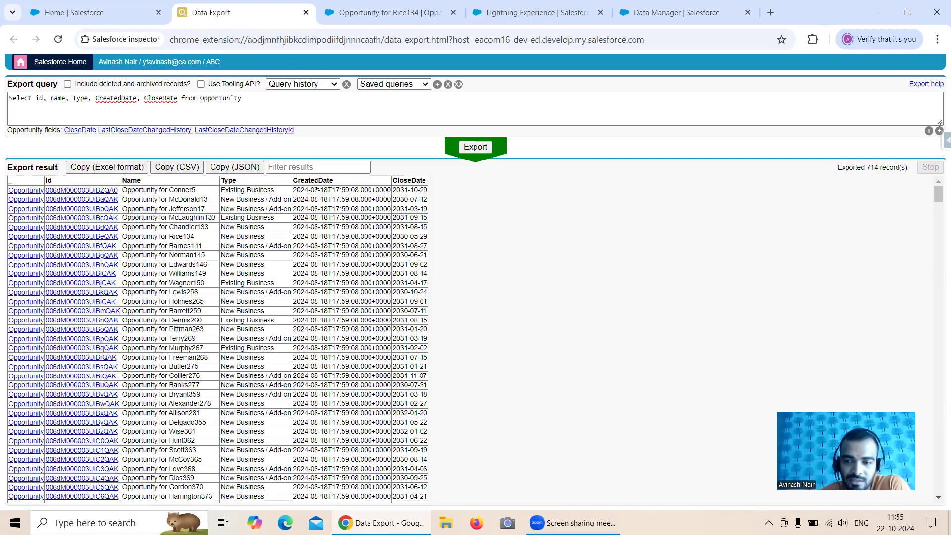
scroll(405, 253, down, 4)
scroll(405, 253, up, 3)
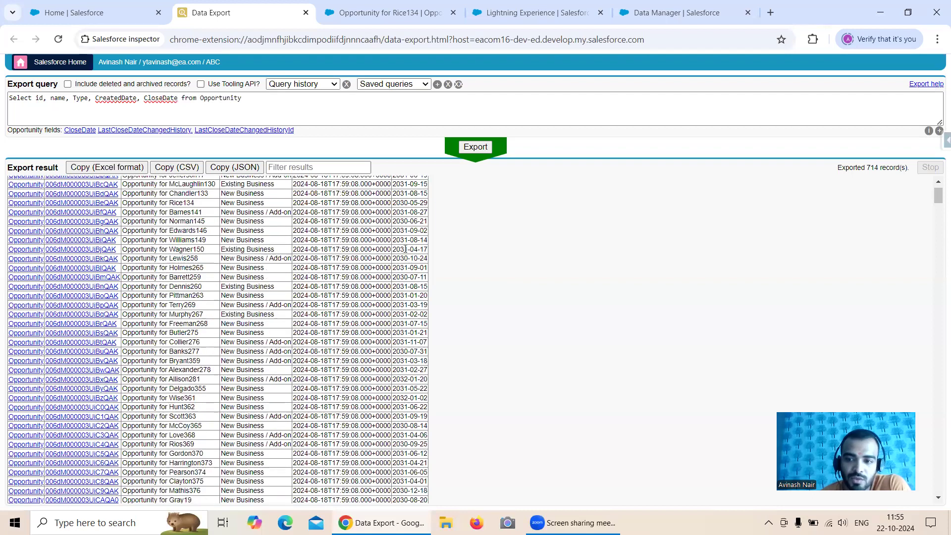
scroll(405, 246, up, 1)
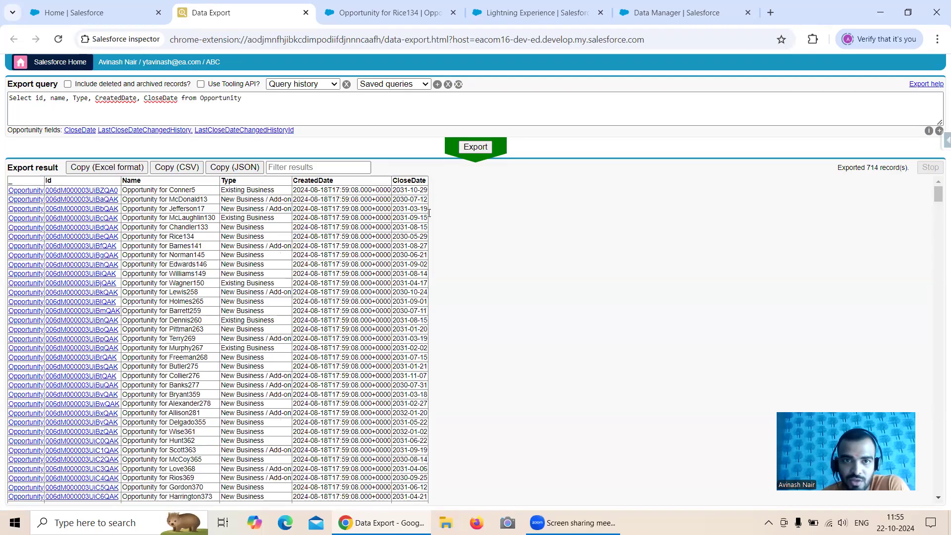
Add a new computed field to the Derived Fields node of the Free Session 6 dataflow in Data Manager
click(661, 19)
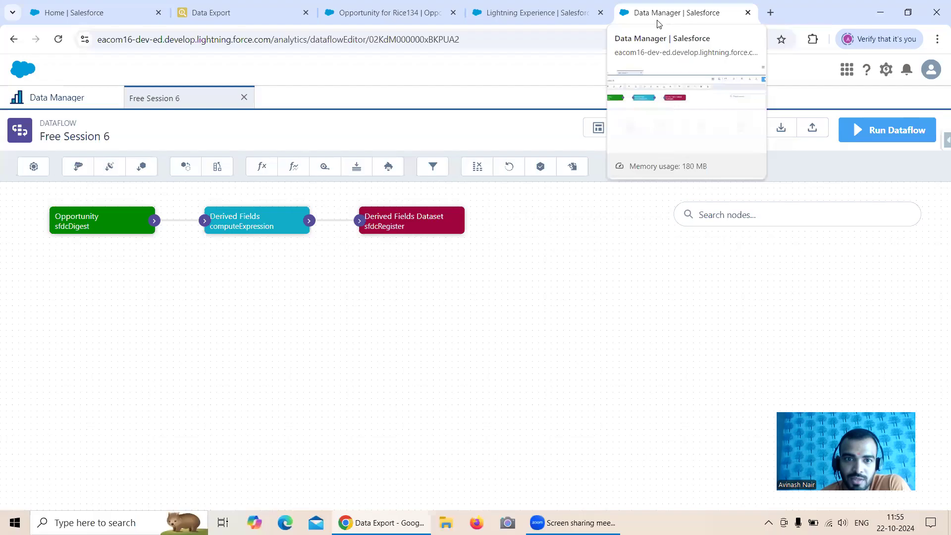
click(247, 229)
scroll(426, 302, down, 5)
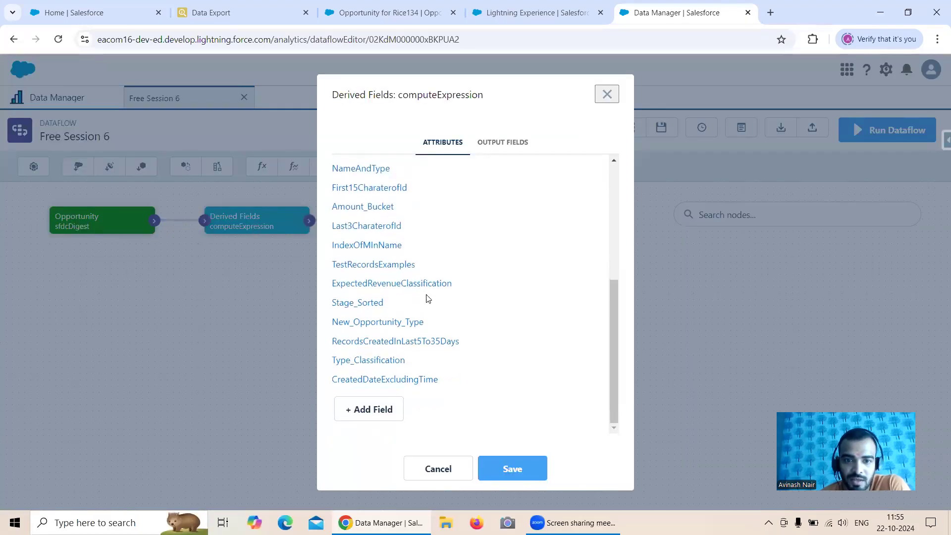
click(376, 408)
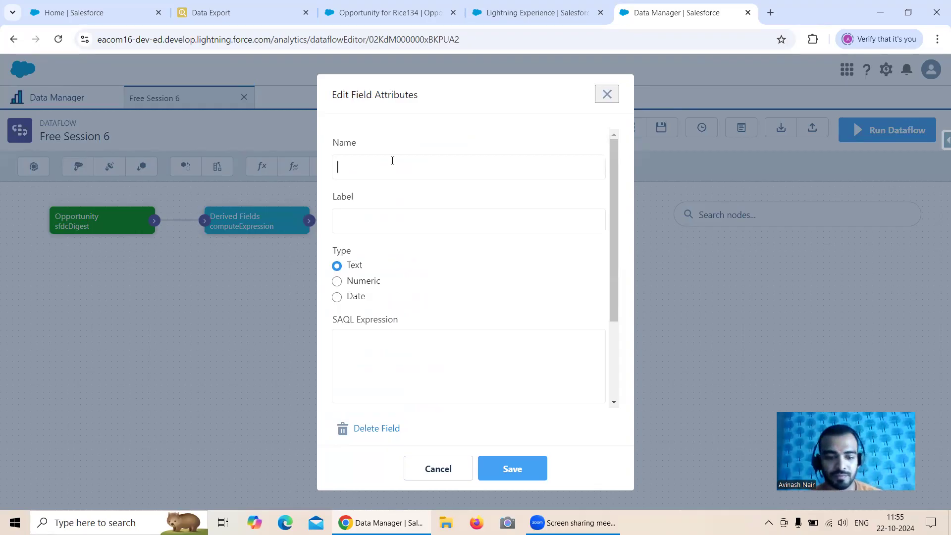
Name the new field DifferenceBetweenCloseDateAndCreatedDate
text(Dyas)
key(BackSpace)
key(BackSpace)
key(BackSpace)
key(BackSpace)
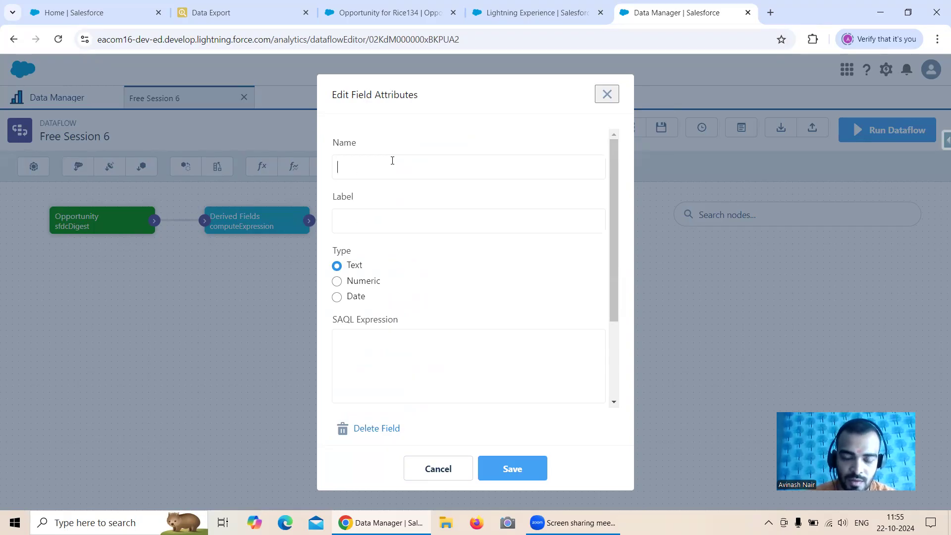
text(Difference)
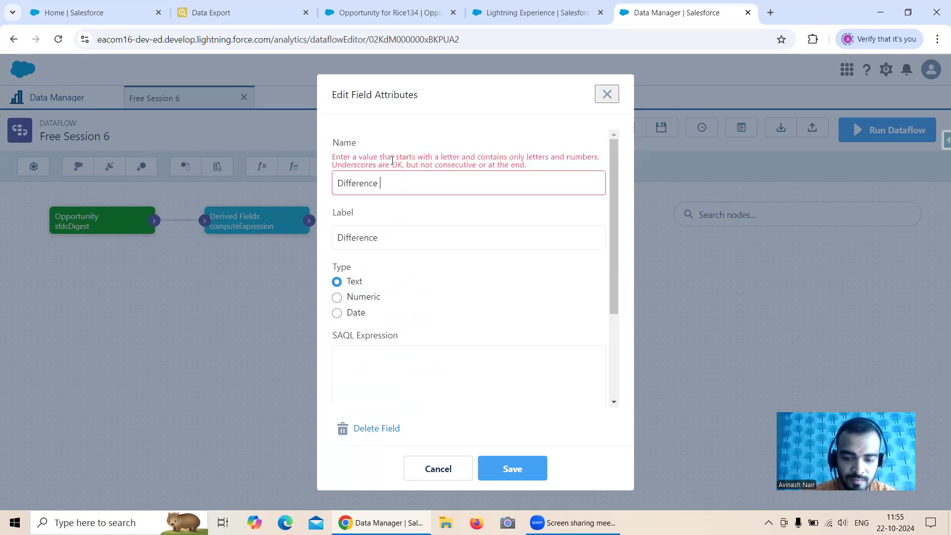
key(BackSpace)
text(Be)
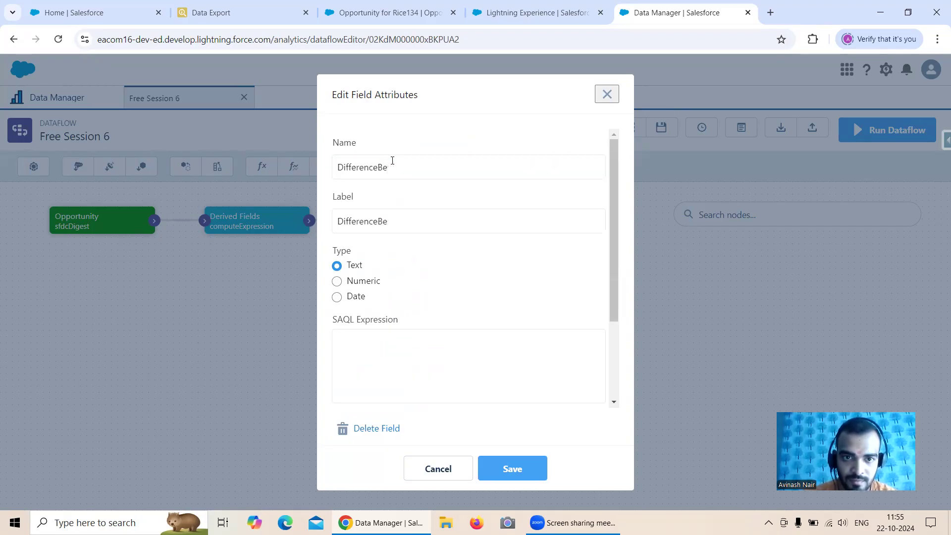
text(tween)
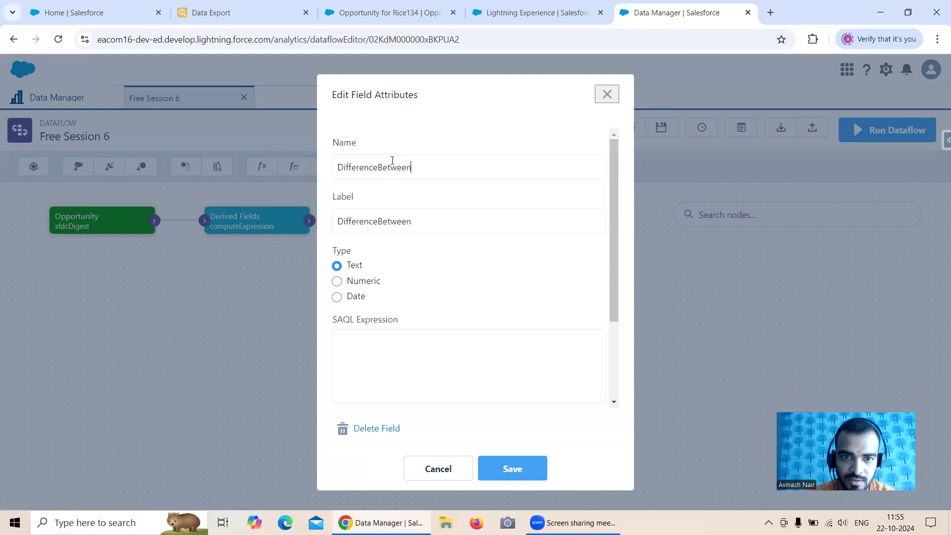
text(Close)
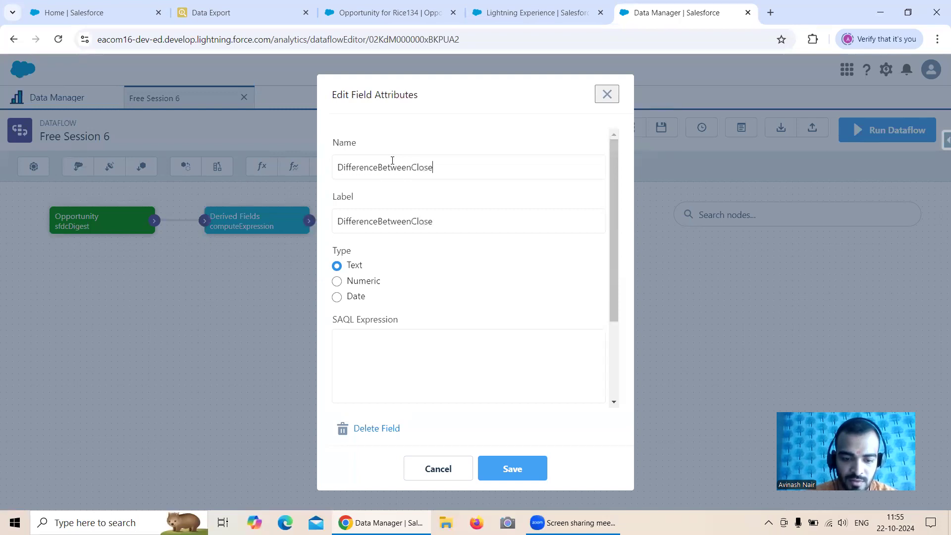
text(Date&Cre)
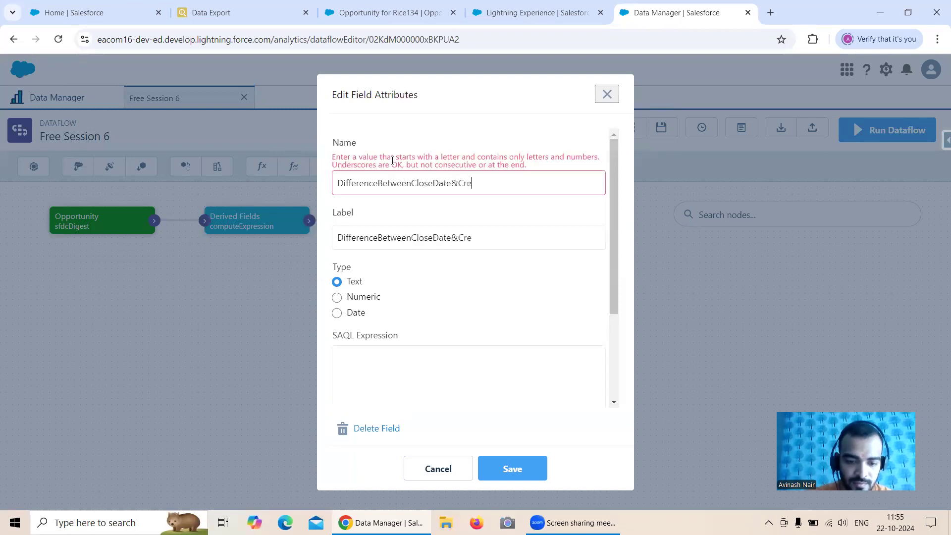
text(atedDate)
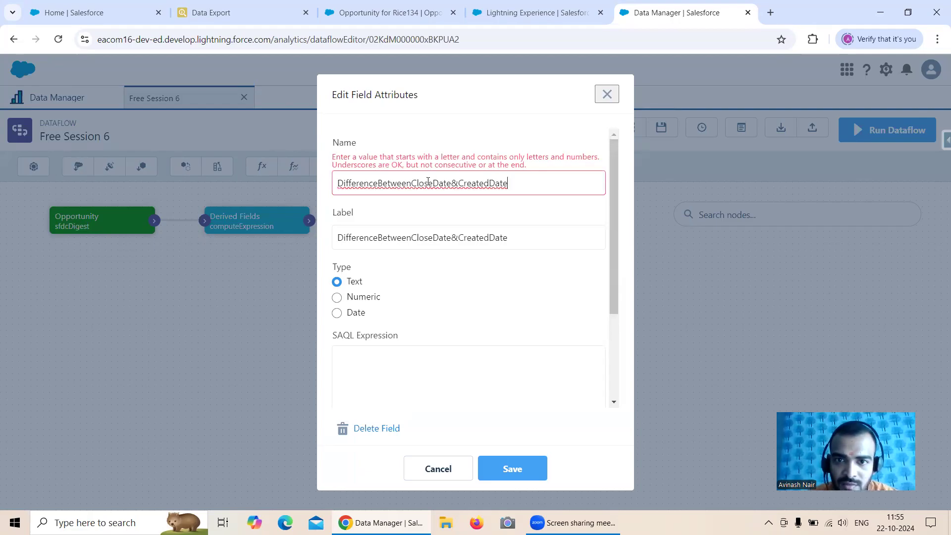
click(457, 185)
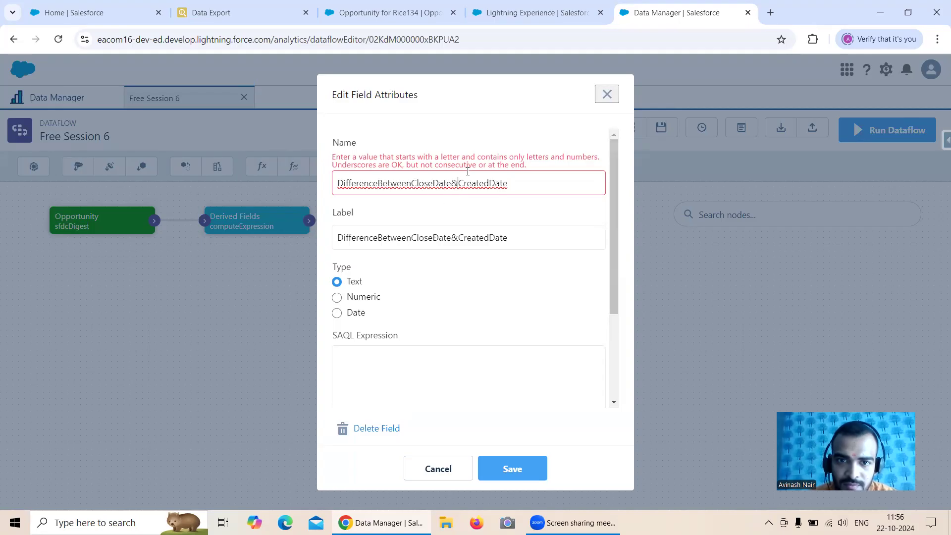
key(BackSpace)
text(And)
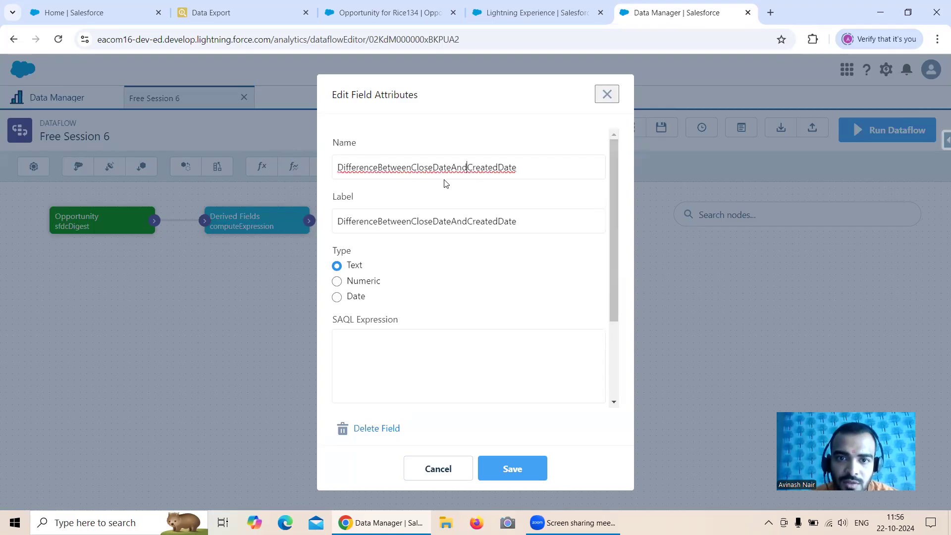
Set the field's type to Numeric with a precision of 5 and a scale of 0
click(395, 333)
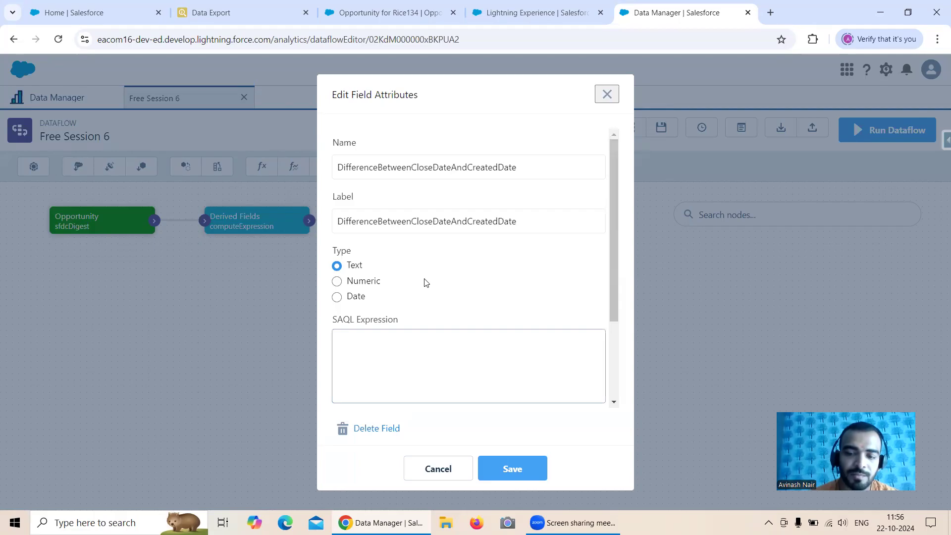
click(354, 283)
scroll(416, 290, down, 3)
click(393, 318)
text(5)
click(384, 372)
text(0)
scroll(395, 314, up, 3)
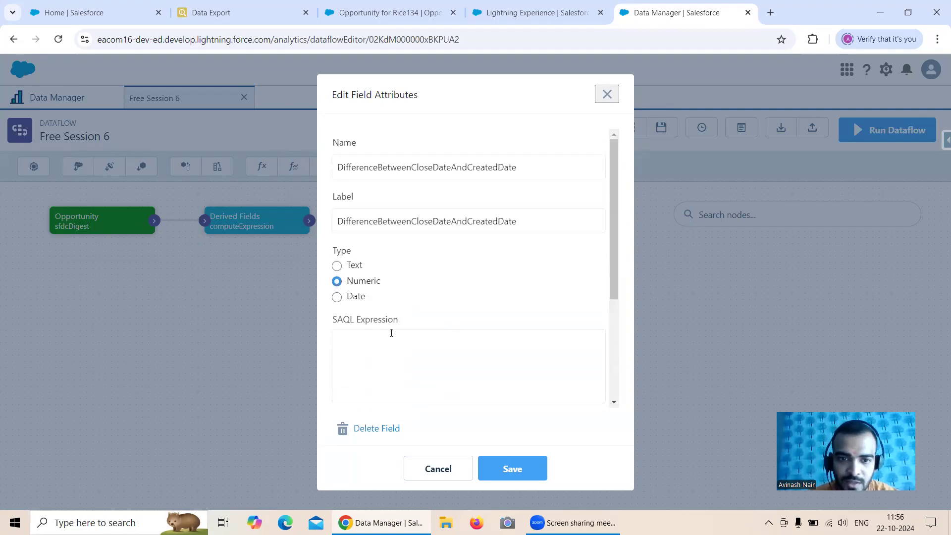
Enter the SAQL expression CloseDate_day_epoch - CreatedDate_day_epoch for the field
scroll(387, 307, down, 1)
click(380, 274)
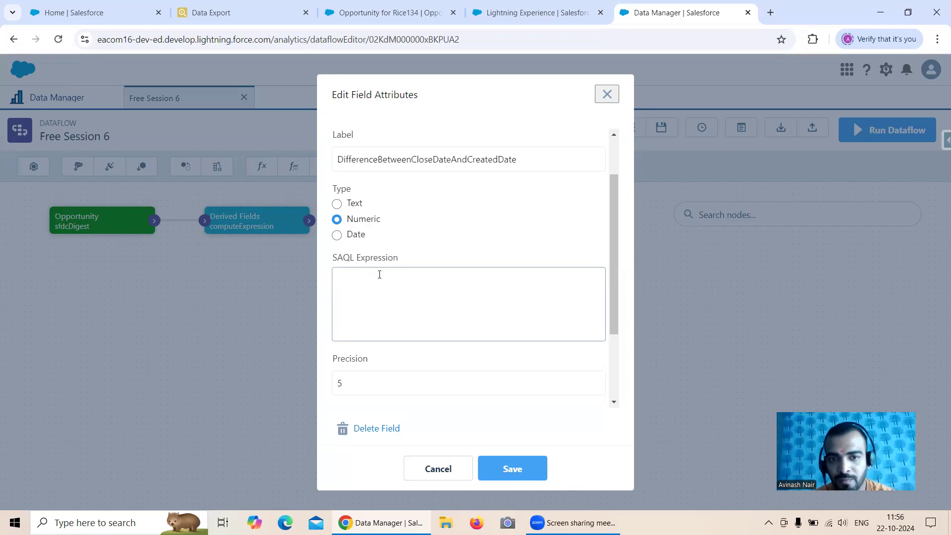
text(Close)
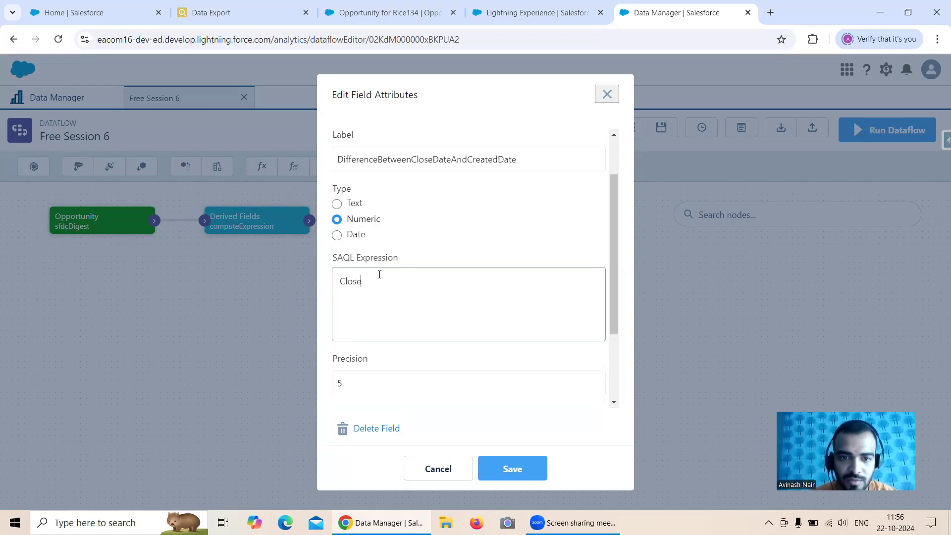
text(Da)
key(BackSpace)
key(BackSpace)
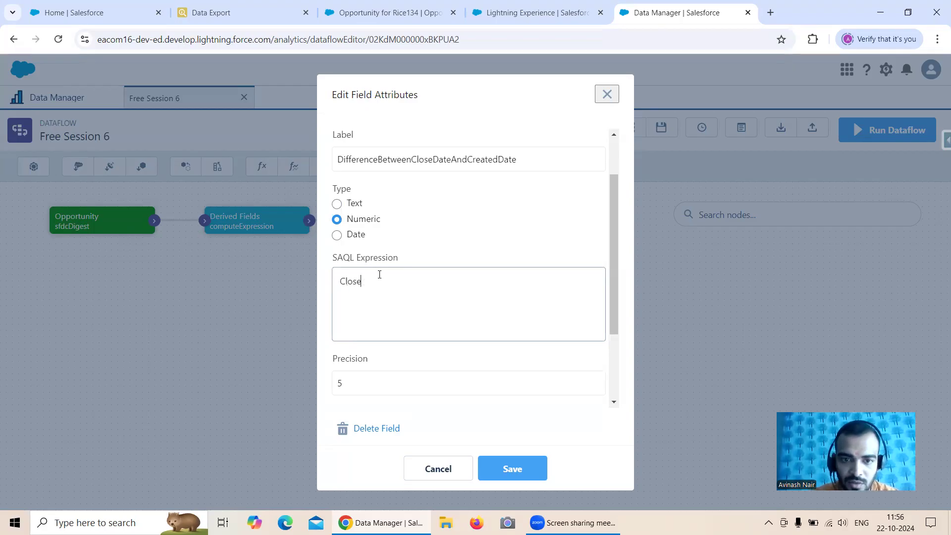
text(Date_)
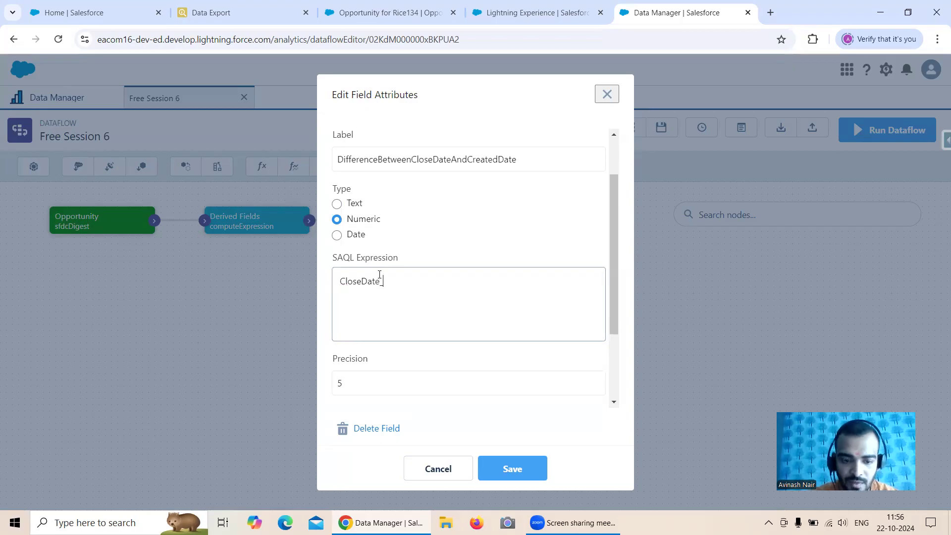
text(day_epo)
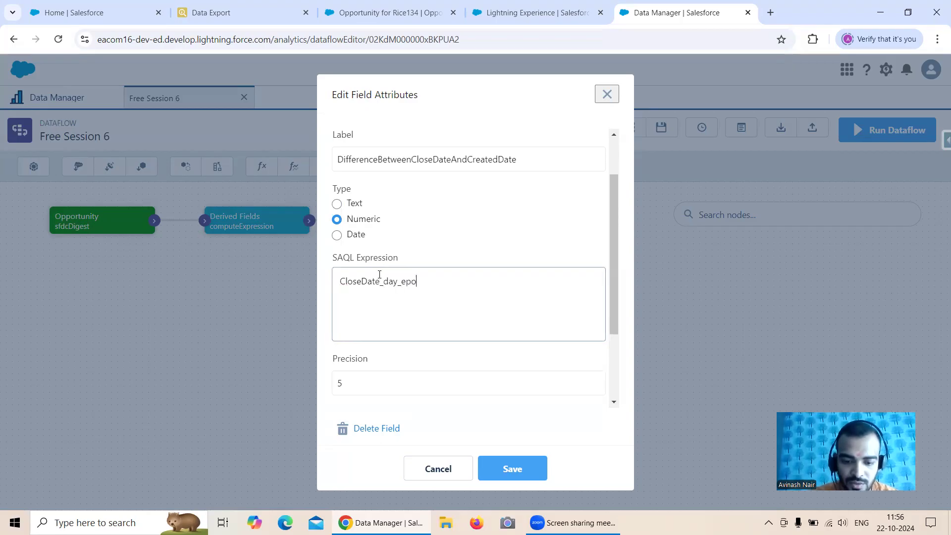
text(ch - )
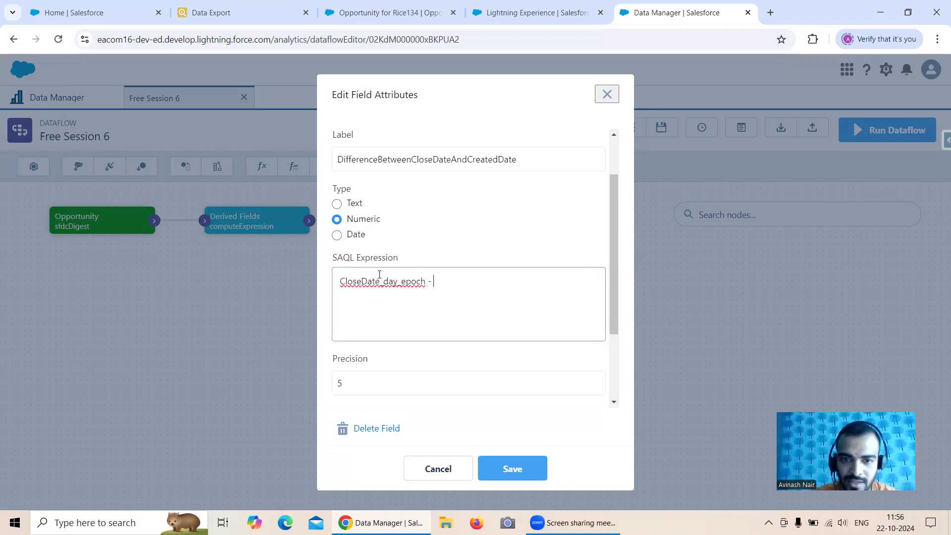
text(CreatedD)
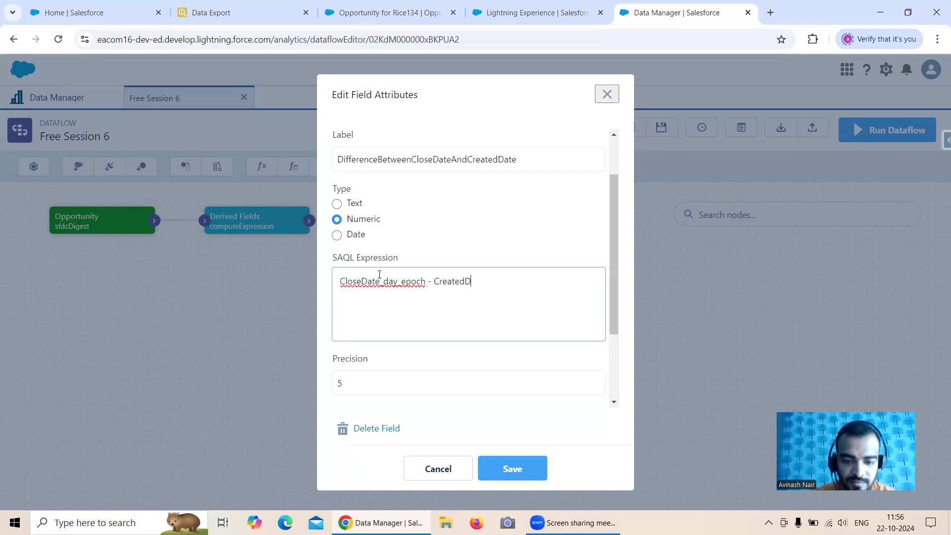
text(ate_day_epo)
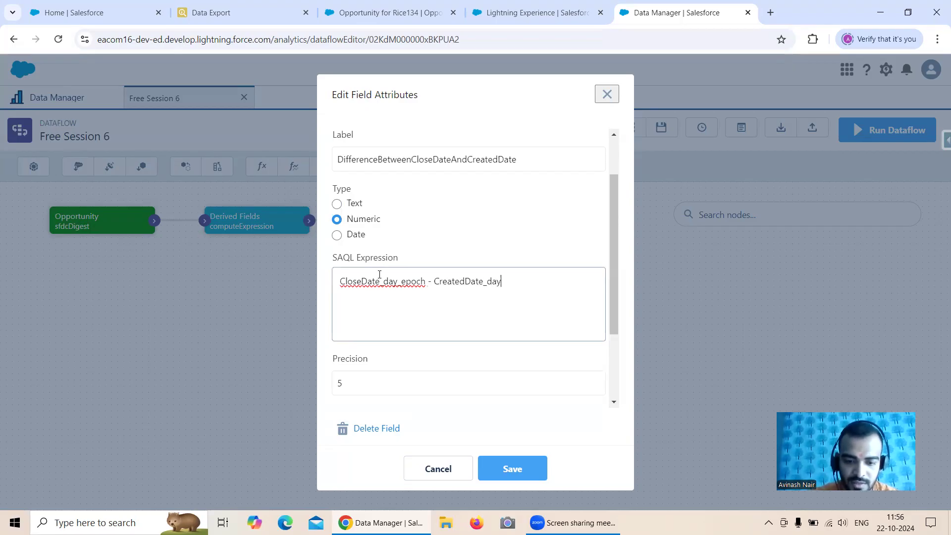
text(ch)
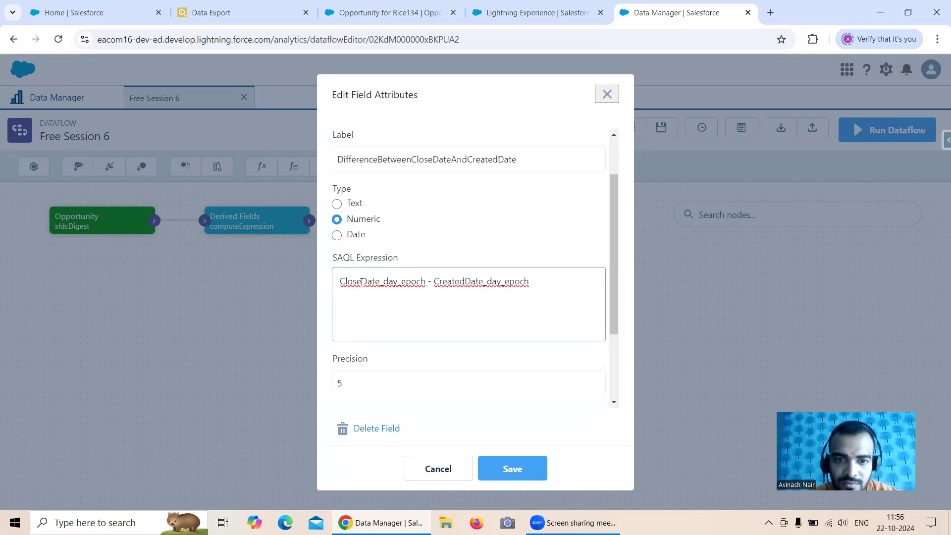
drag(384, 282, 397, 281)
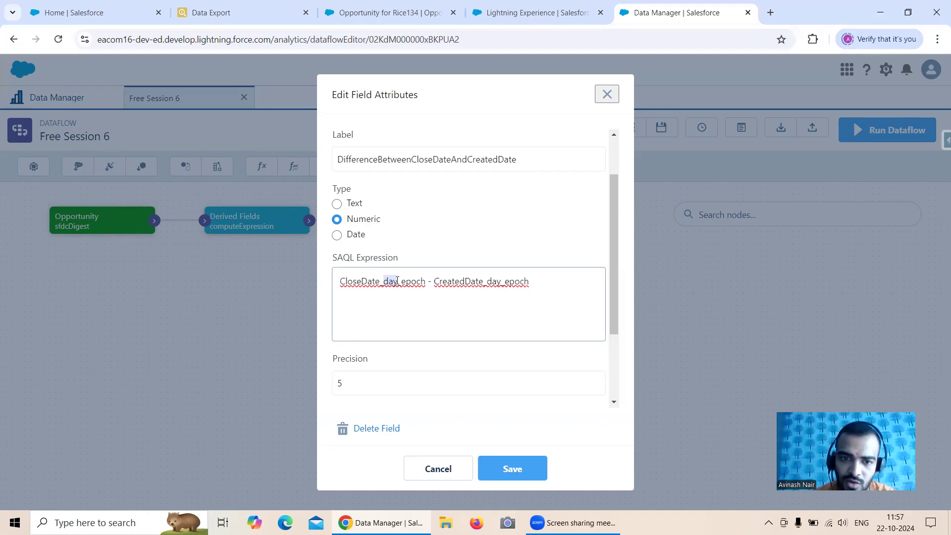
click(390, 282)
drag(384, 281, 398, 282)
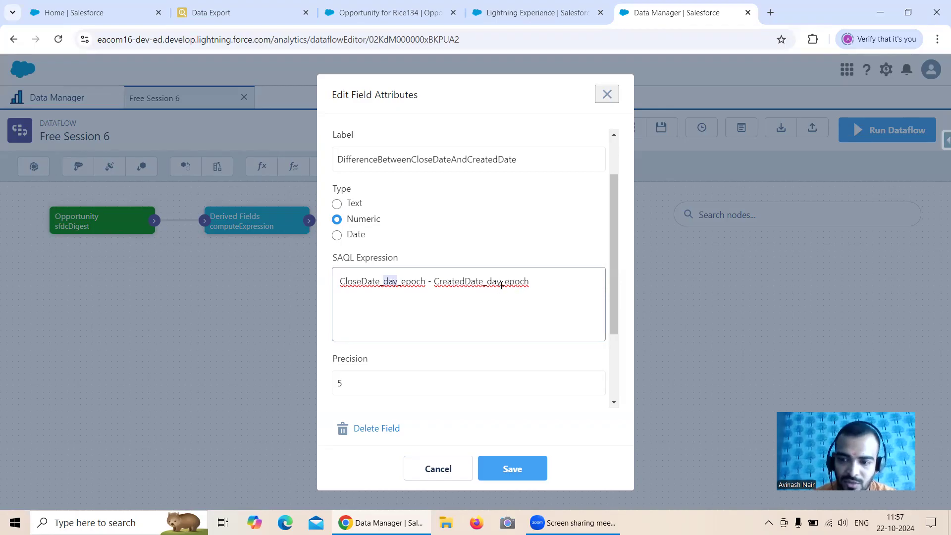
Rename the field DifferenceBetweenCloseDateAndCreatedDate1, copy that name and save the field's attributes
scroll(529, 260, down, 1)
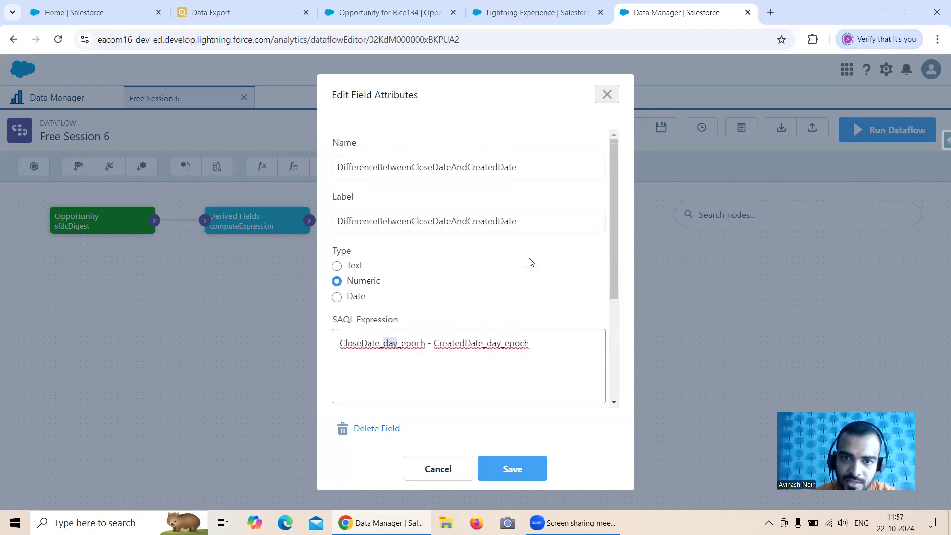
scroll(530, 258, down, 1)
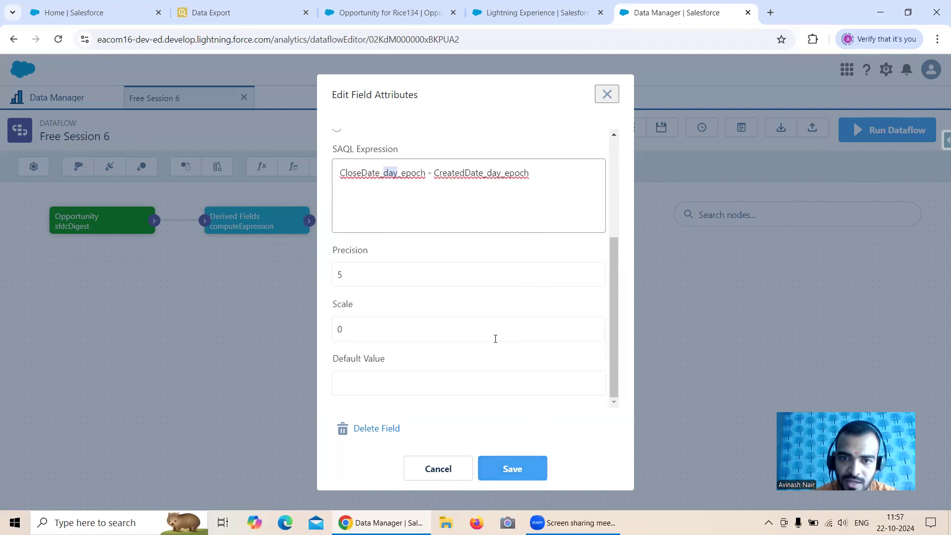
scroll(500, 267, up, 3)
click(532, 168)
text(1)
drag(529, 169, 333, 170)
key(ctrl+c)
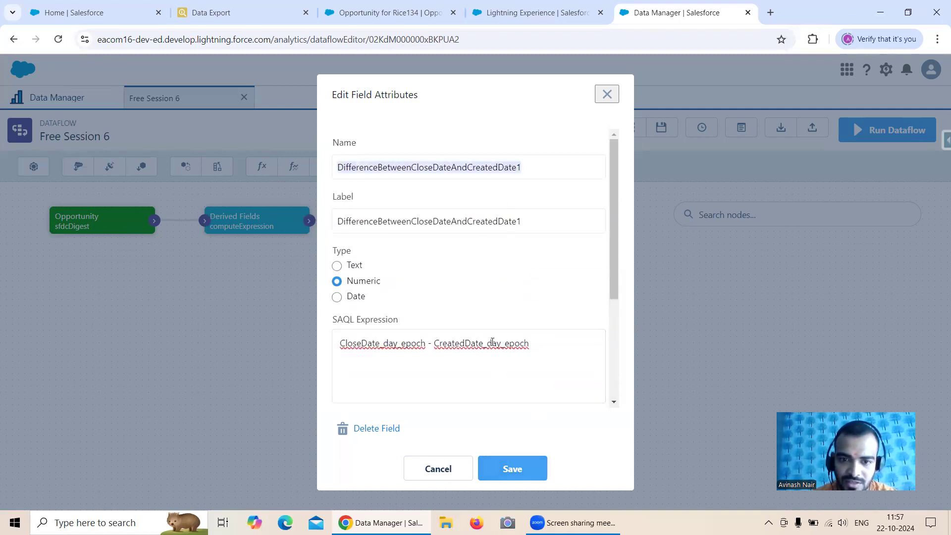
click(511, 468)
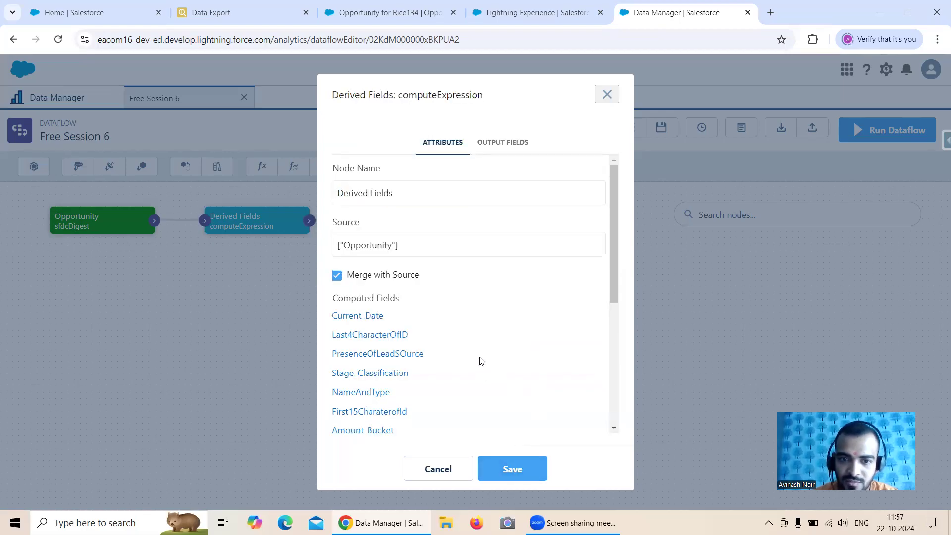
Add another computed field to the Derived Fields node and name it DifferenceBetweenCloseDateAndCreatedDate2
scroll(481, 358, down, 10)
click(368, 413)
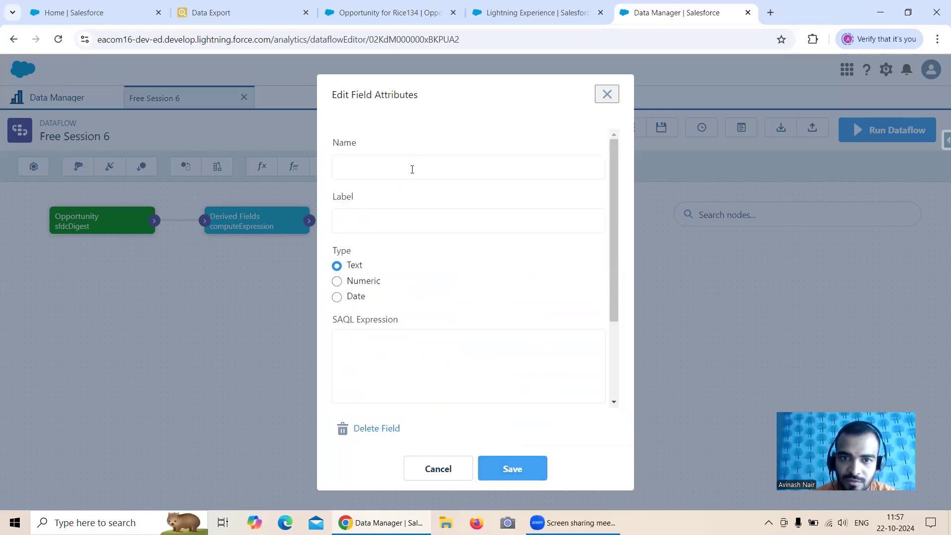
key(ctrl+v)
key(BackSpace)
text(2)
Set the new field's type to Numeric with a precision of 5 and a scale of 0
scroll(406, 281, down, 1)
click(336, 219)
scroll(373, 310, down, 1)
click(372, 320)
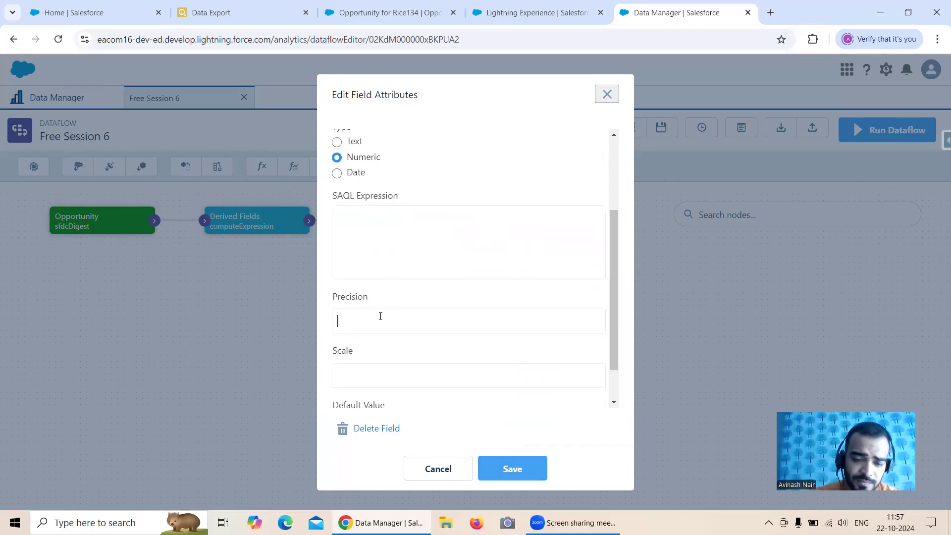
text(5)
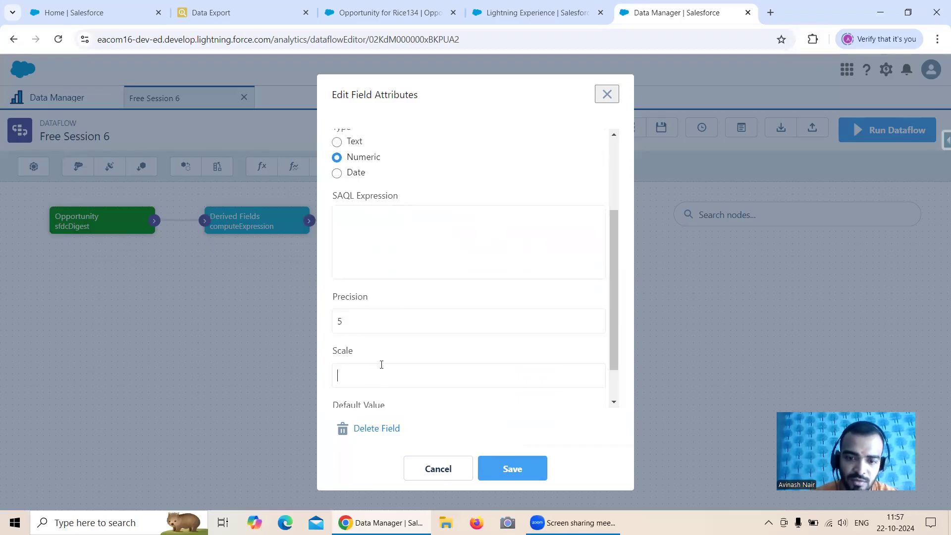
click(382, 364)
text(0)
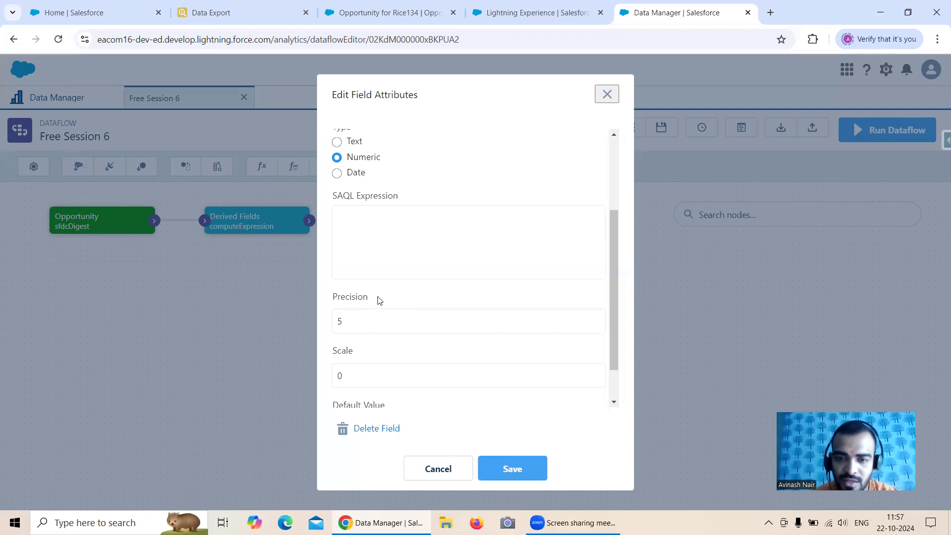
Set the field's precision to 10 and save its attributes with the SAQL expression left empty
scroll(378, 299, up, 2)
click(367, 286)
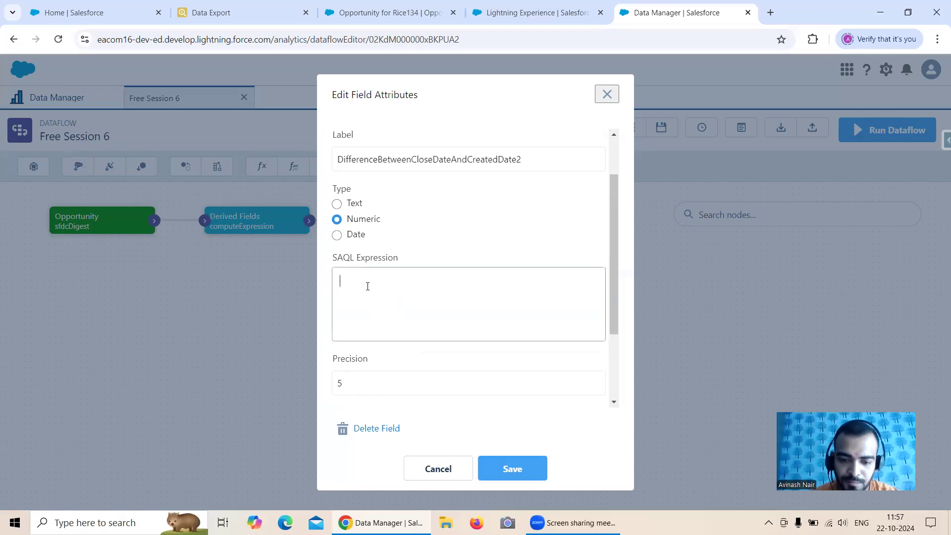
scroll(371, 284, down, 2)
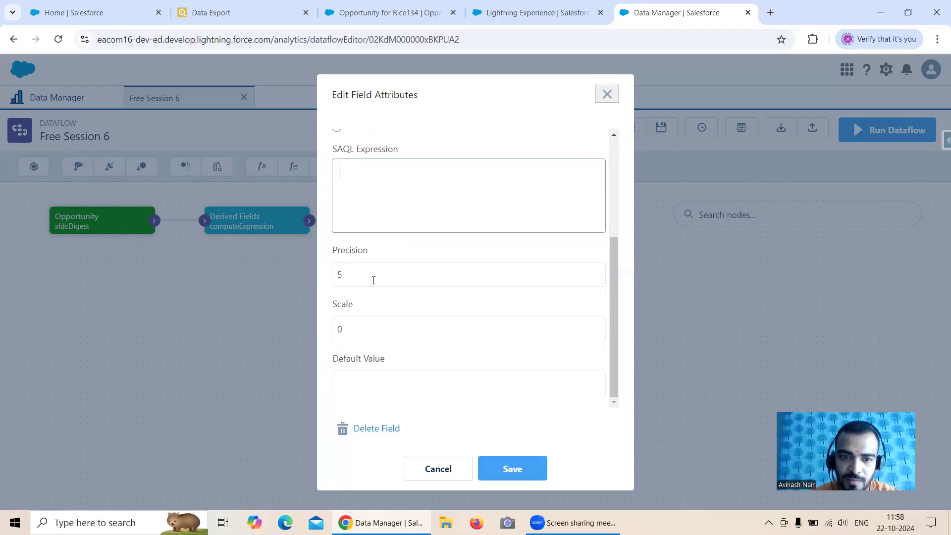
click(372, 271)
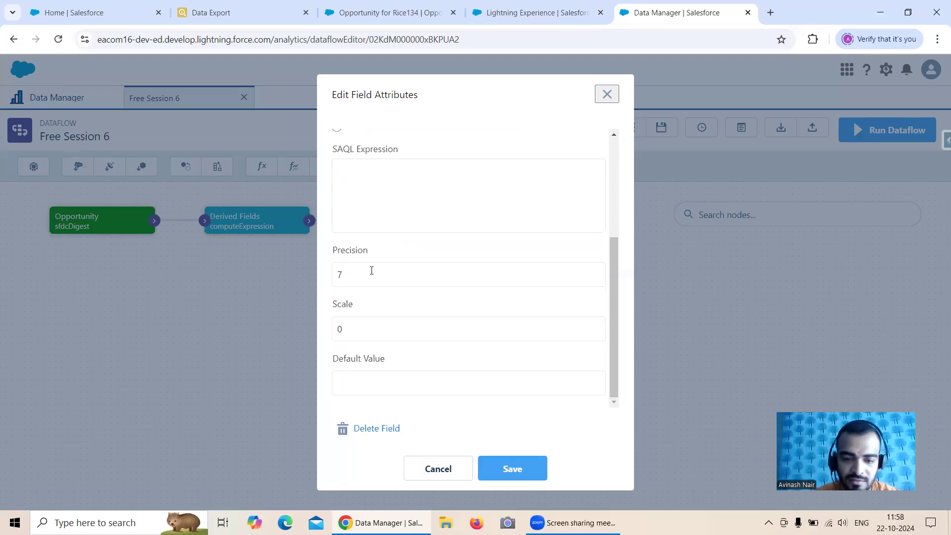
key(BackSpace)
text(10)
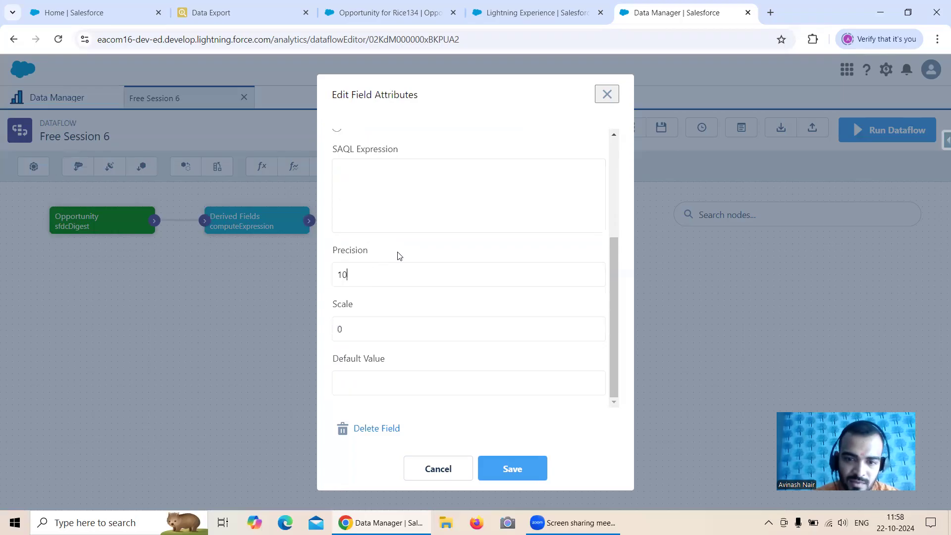
click(526, 469)
Compare the CloseDate and CreatedDate values of the first opportunity in the Data Export results, and return to the dataflow editor
click(211, 12)
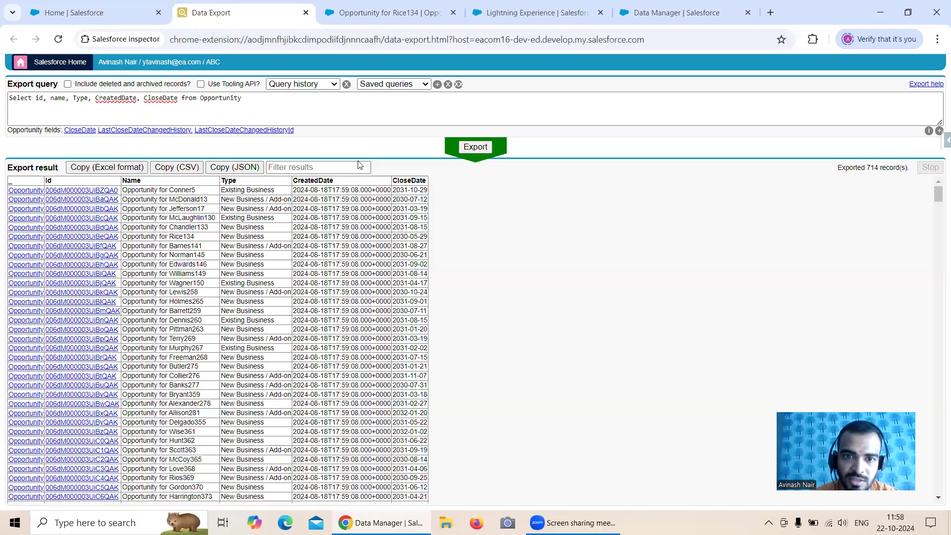
drag(414, 190, 339, 190)
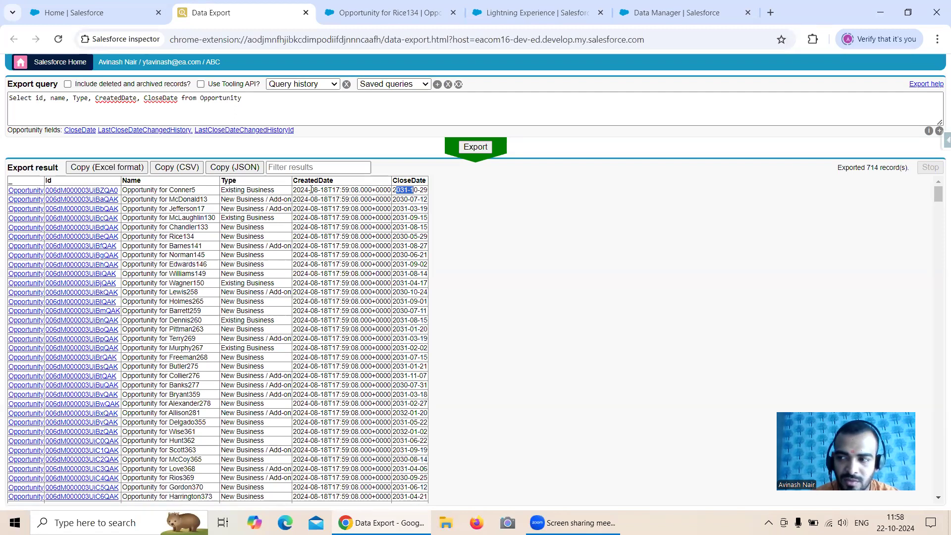
click(393, 15)
click(517, 15)
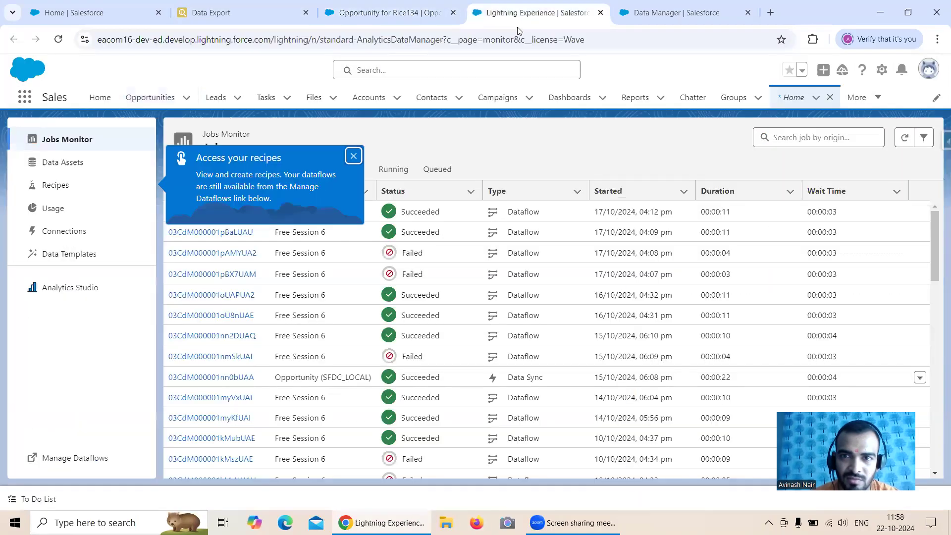
click(653, 15)
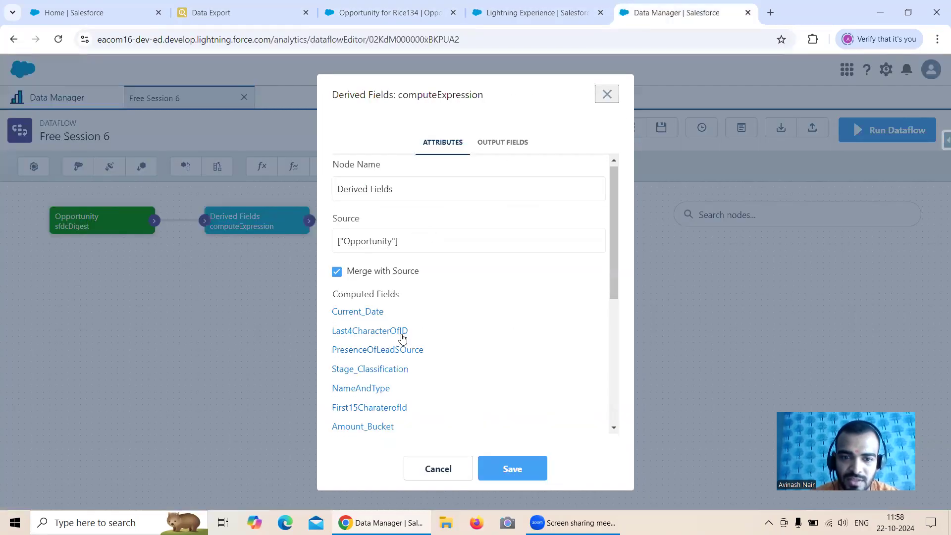
Set the precision of DifferenceBetweenCloseDateAndCreatedDate1 to 8 and save the field
scroll(371, 336, down, 5)
click(396, 362)
scroll(400, 326, down, 2)
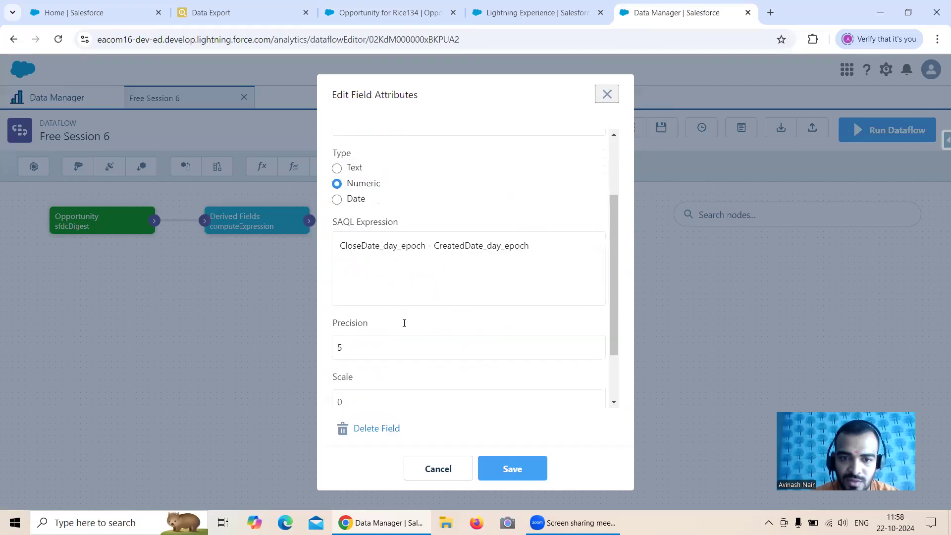
key(BackSpace)
text(8)
click(525, 475)
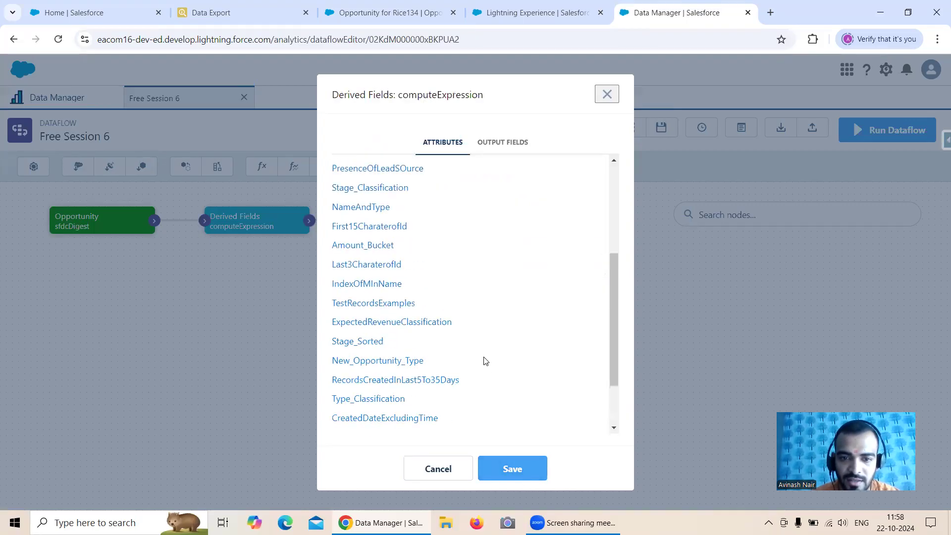
Set the precision of DifferenceBetweenCloseDateAndCreatedDate2 to 8 and save the field
scroll(396, 381, down, 2)
click(397, 380)
scroll(404, 336, down, 2)
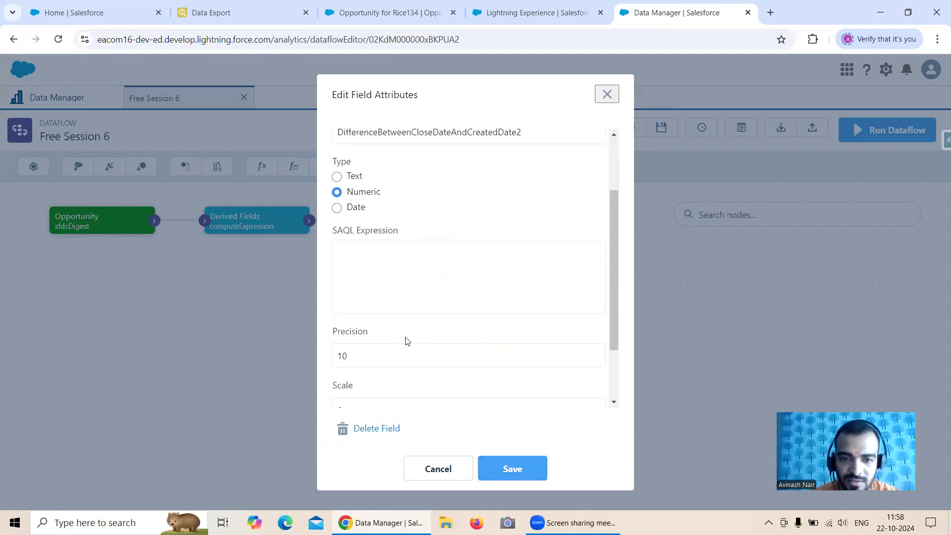
key(BackSpace)
key(BackSpace)
text(8)
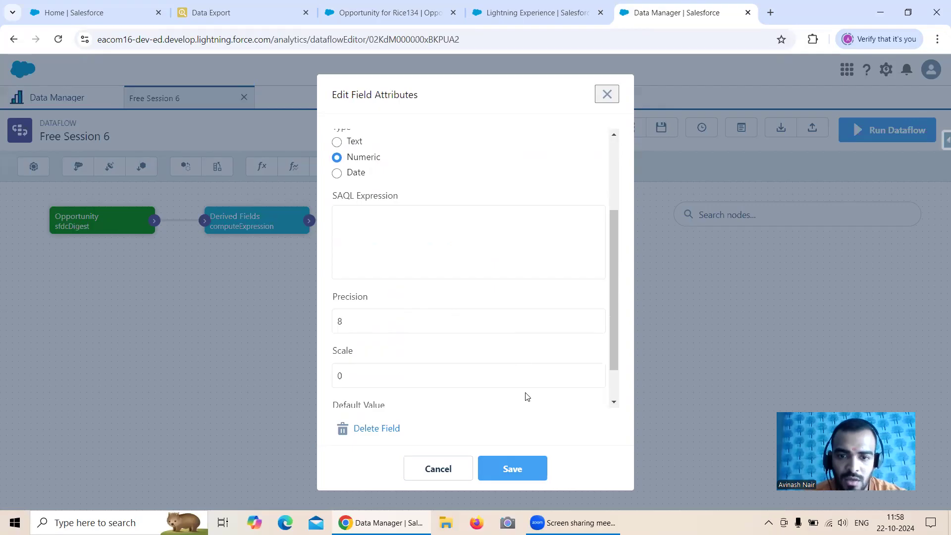
click(525, 470)
Add a third computed field named DifferenceBetweenCloseDateAndCreatedDate3 and save it
scroll(510, 347, down, 10)
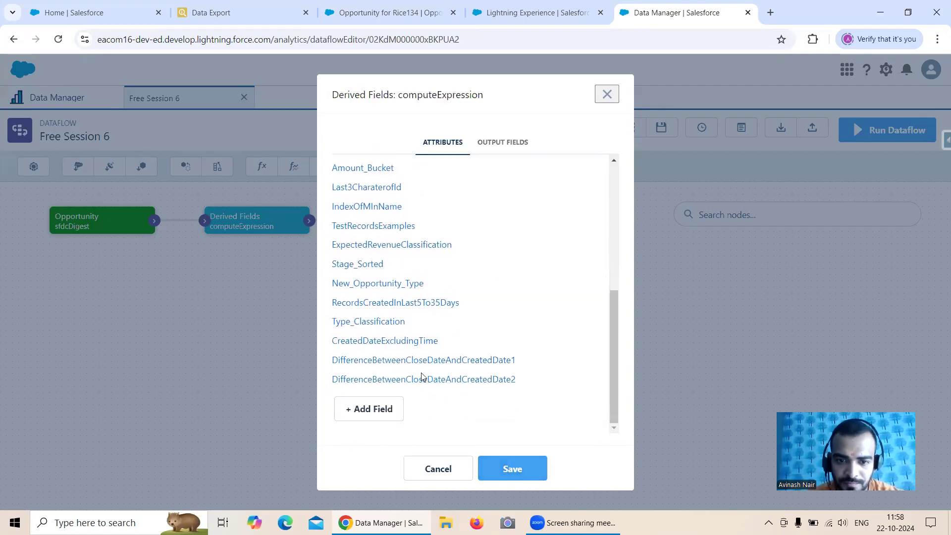
click(382, 407)
click(432, 169)
key(ctrl+v)
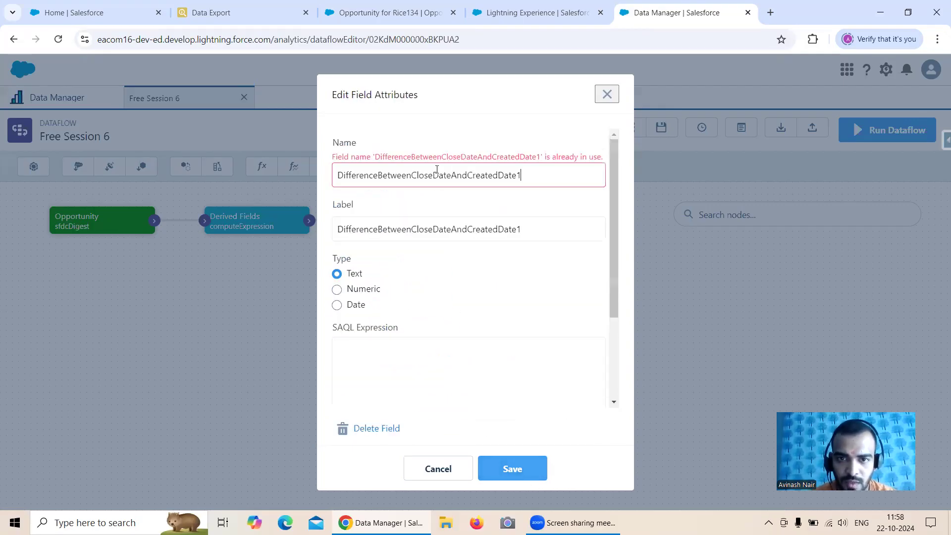
key(BackSpace)
text(3)
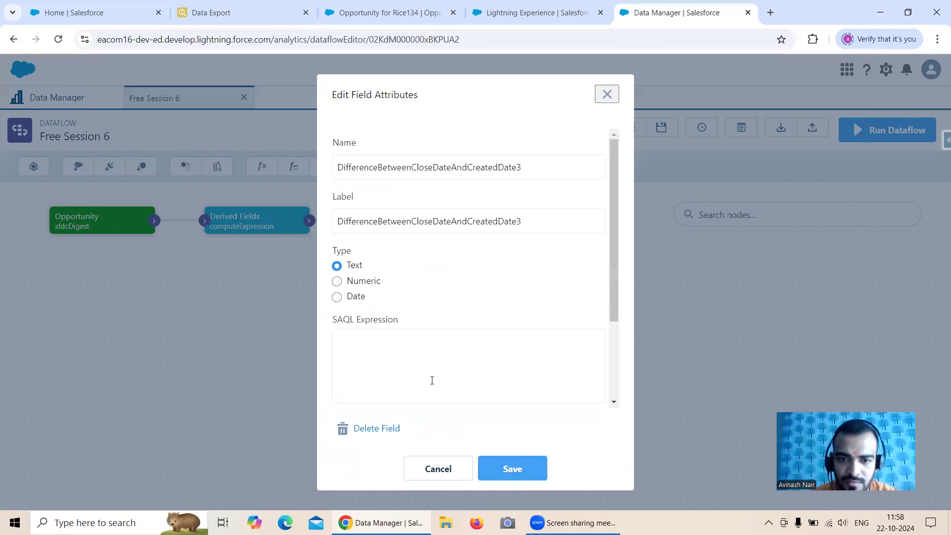
click(506, 474)
Begin the SAQL expression of DifferenceBetweenCloseDateAndCreatedDate2 as date_diff("day", toDate(CreatedDate_sec_epoch))
scroll(474, 327, down, 5)
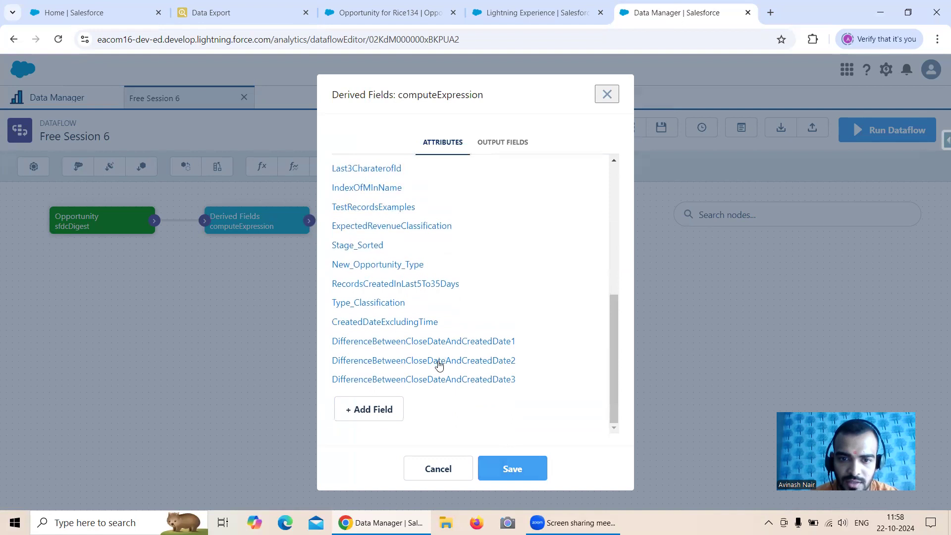
click(435, 363)
click(419, 349)
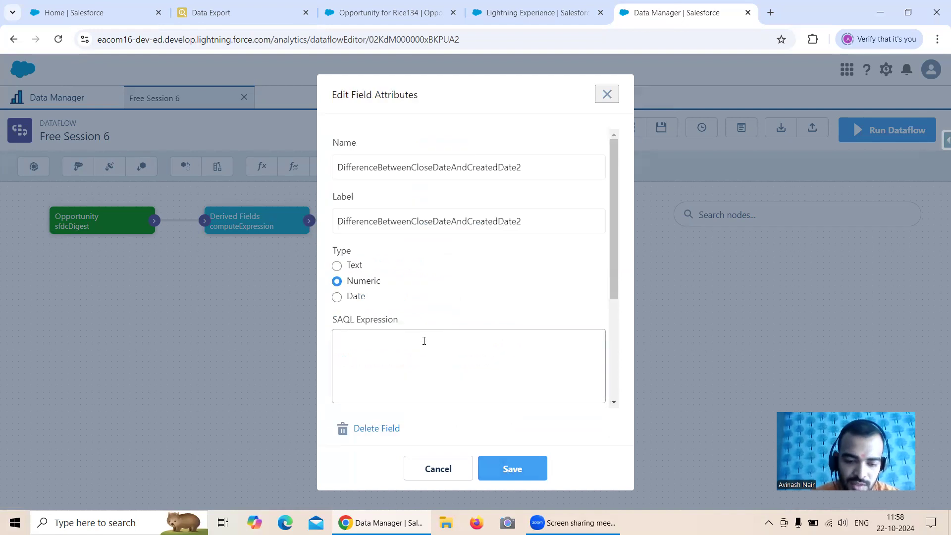
text(date )
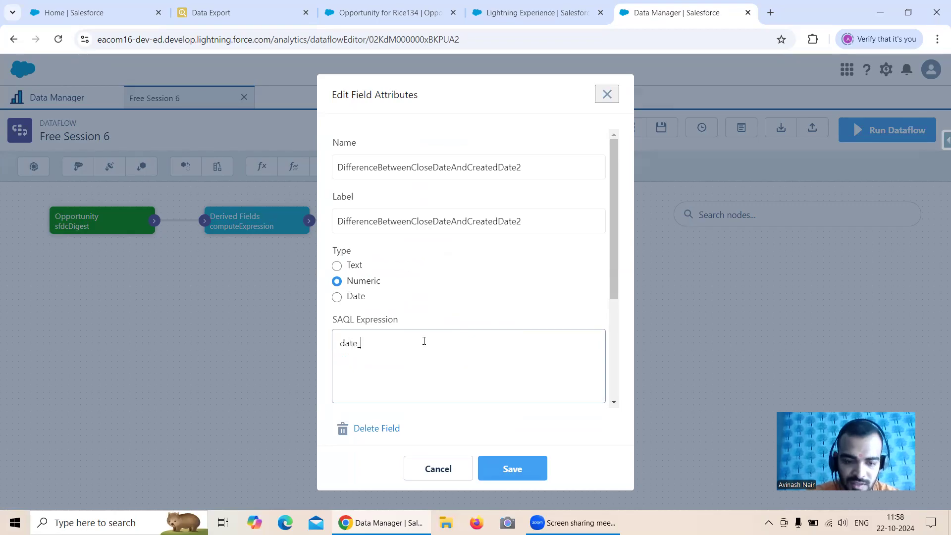
text(diff)
text(())
text("")
text(day)
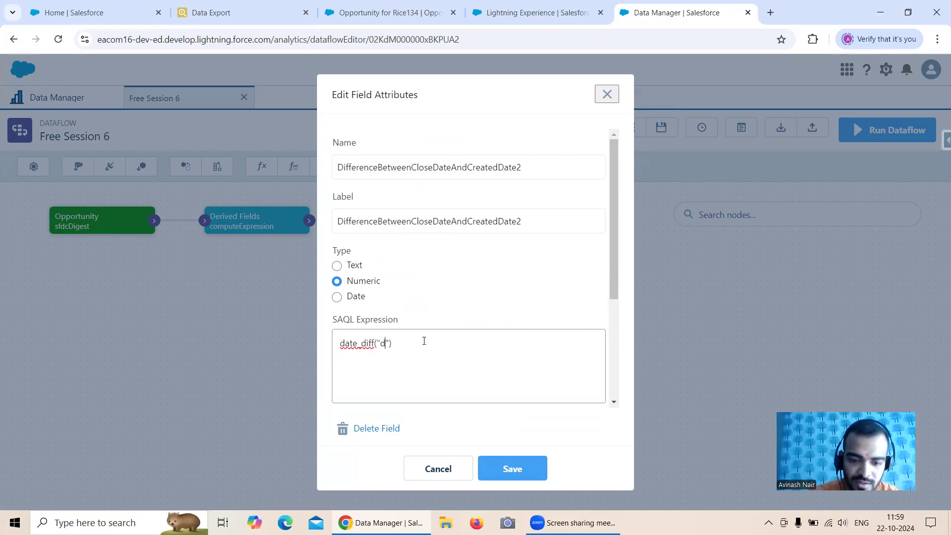
text(, toDate())
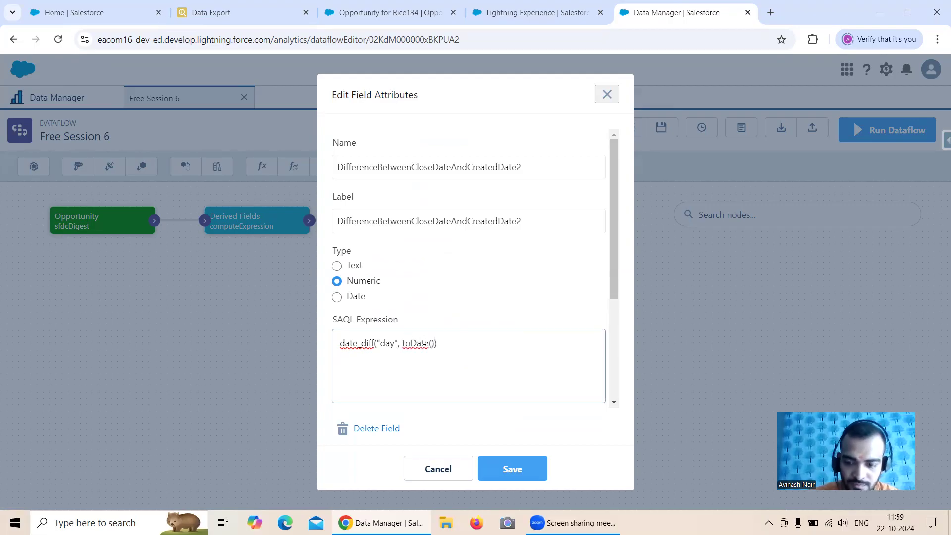
text(CreatedD)
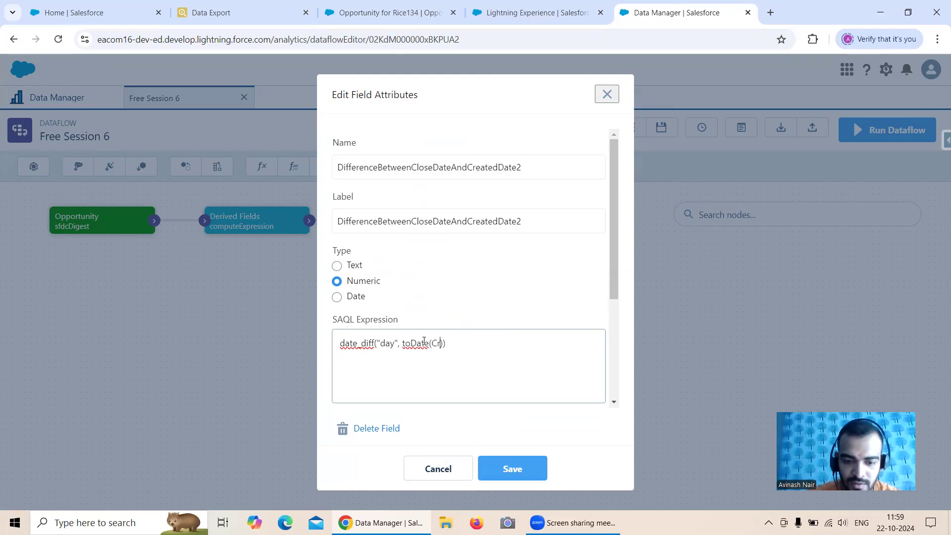
text(ate_sec_)
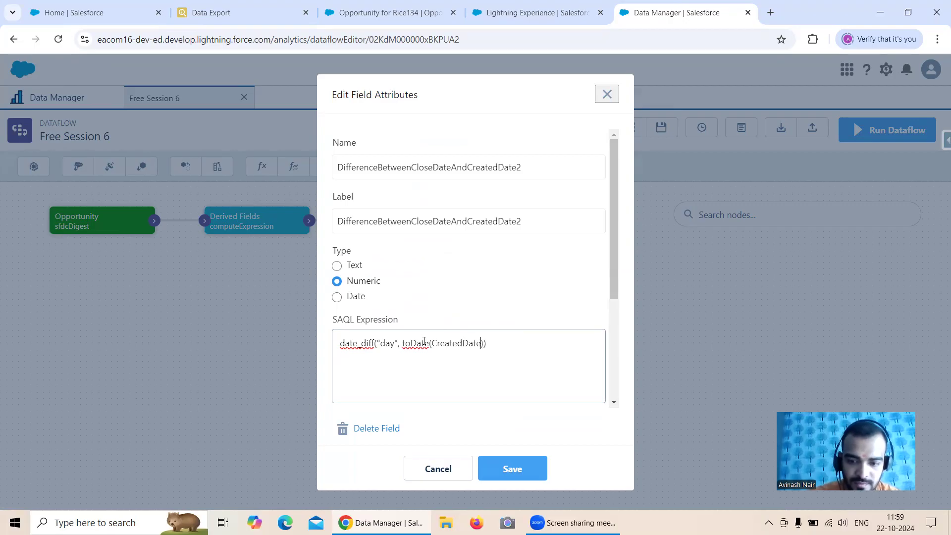
text(epoch)
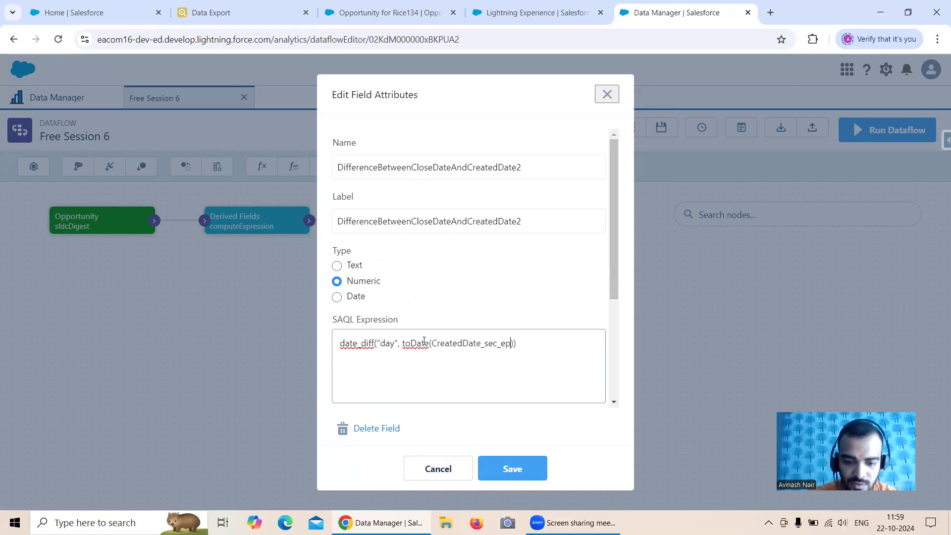
Add toDate(CloseDate_sec_epoch) as the last argument of the date_diff expression and save the field
key(Right)
text(, toD)
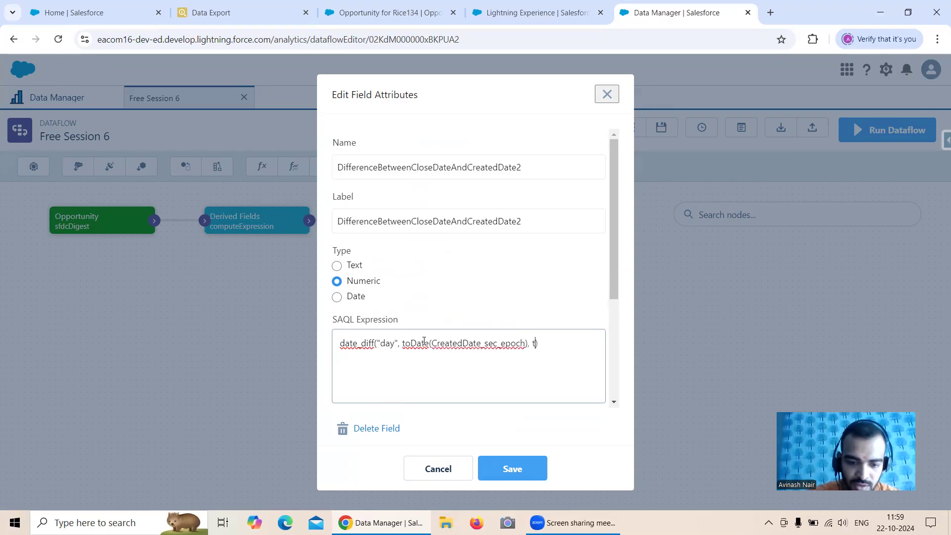
key(BackSpace)
key(BackSpace)
text(oDate)
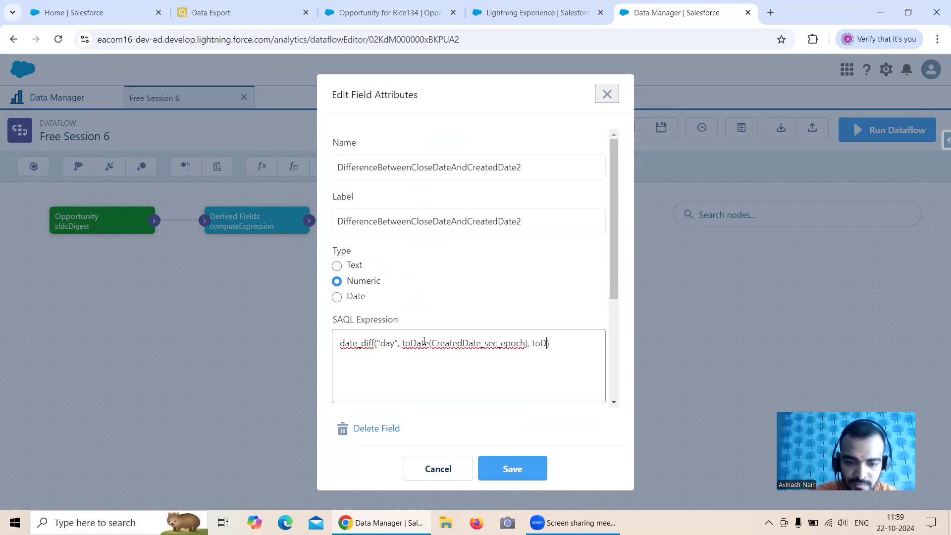
text(()
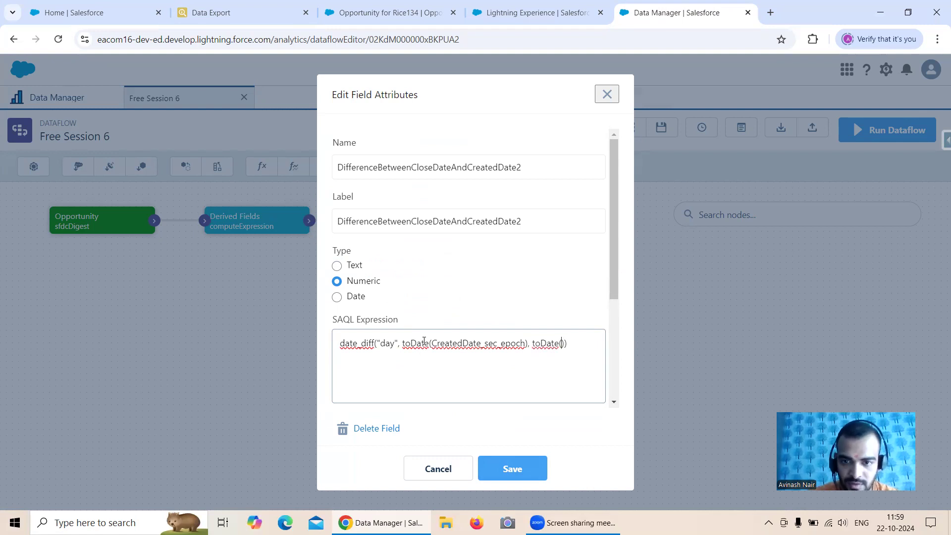
text(CloseDate_)
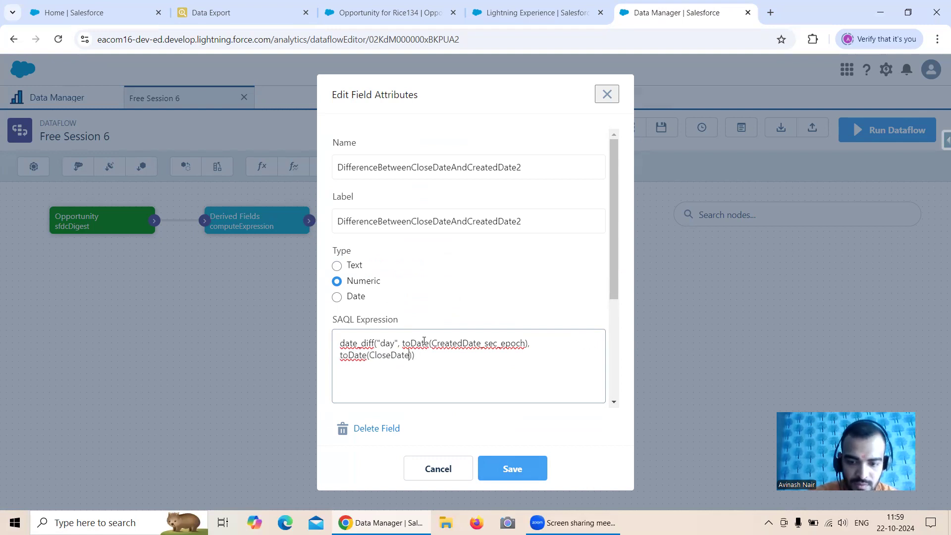
text(sec_epoc)
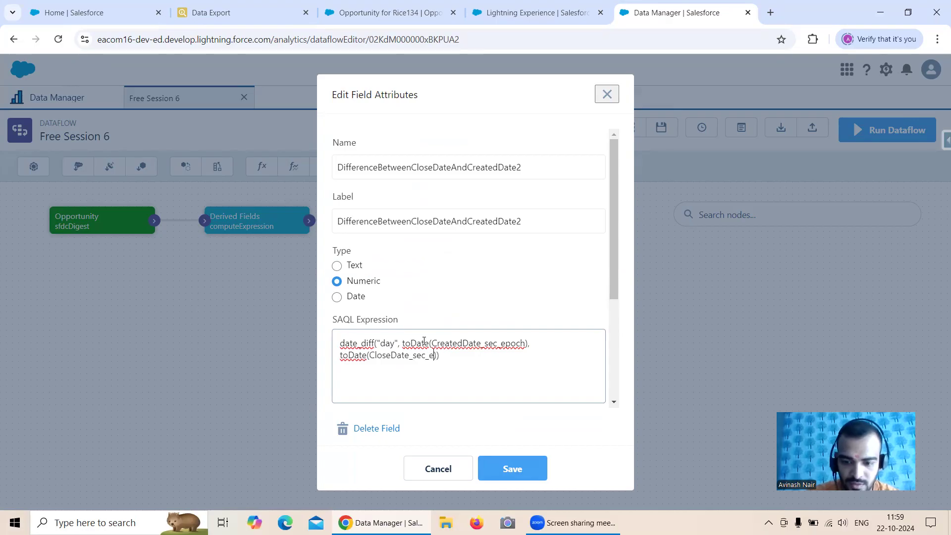
text(h)
click(514, 468)
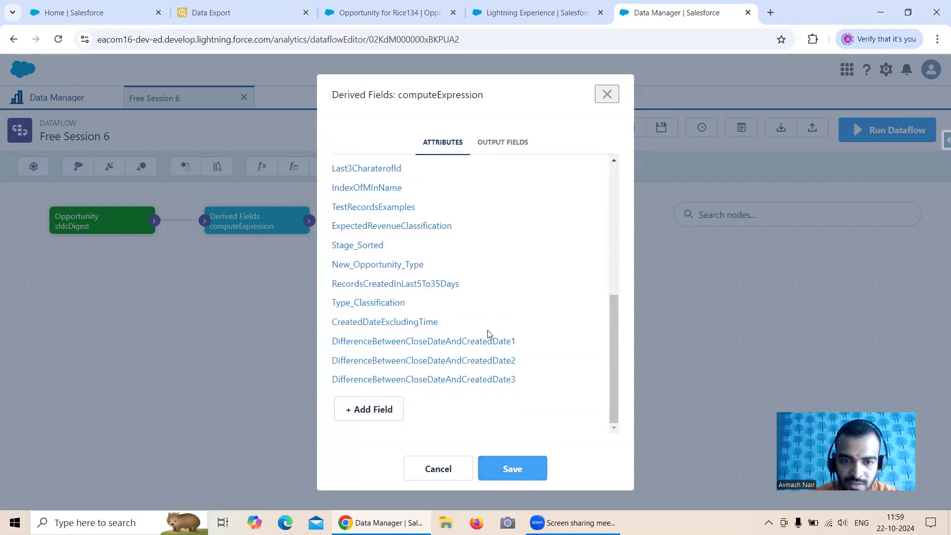
Set the type of DifferenceBetweenCloseDateAndCreatedDate3 to Numeric with a precision of 8
click(448, 380)
scroll(439, 299, down, 2)
click(337, 165)
click(367, 338)
text(82)
Enter daysBetween() as the SAQL expression of DifferenceBetweenCloseDateAndCreatedDate3 and save the field
scroll(407, 297, up, 1)
click(402, 291)
text(daysBe)
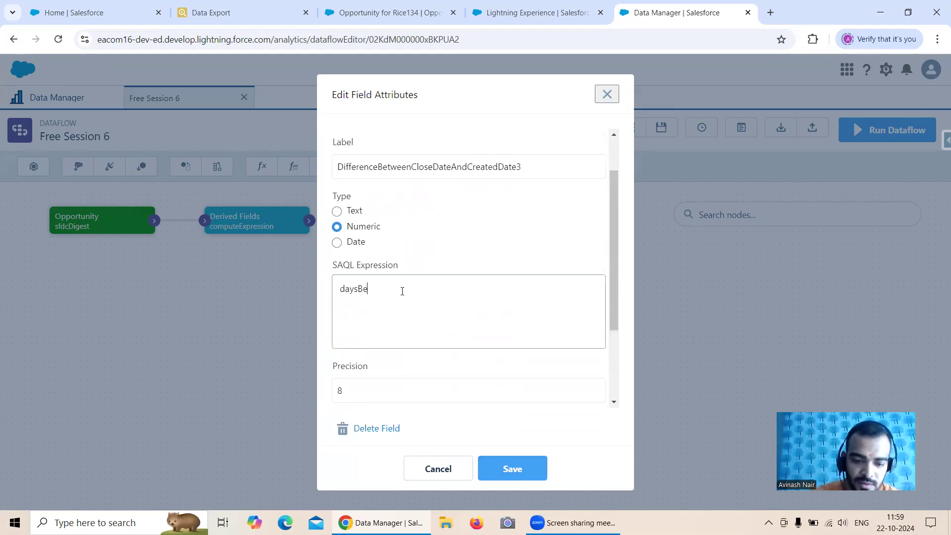
text(tween()
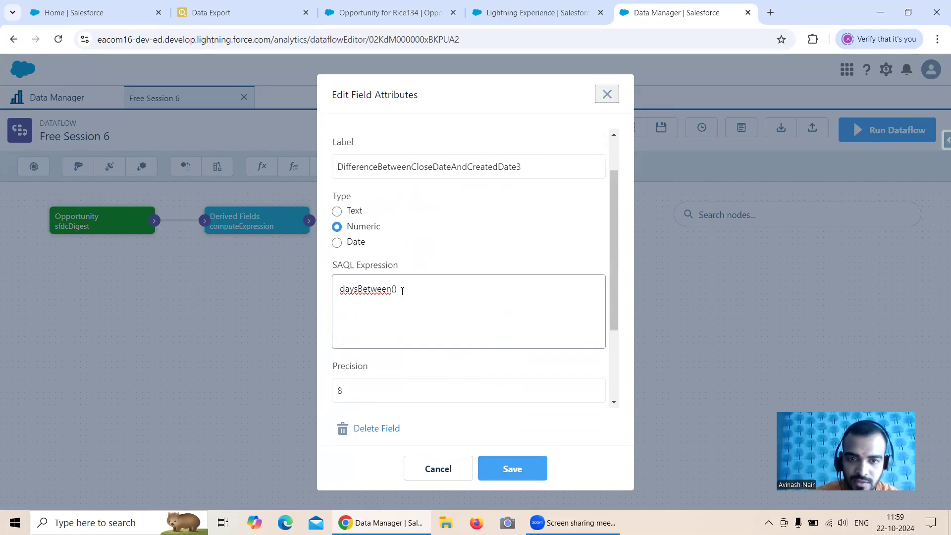
click(509, 466)
Copy the two toDate arguments from the SAQL expression of DifferenceBetweenCloseDateAndCreatedDate2 and save that field
scroll(475, 366, down, 1)
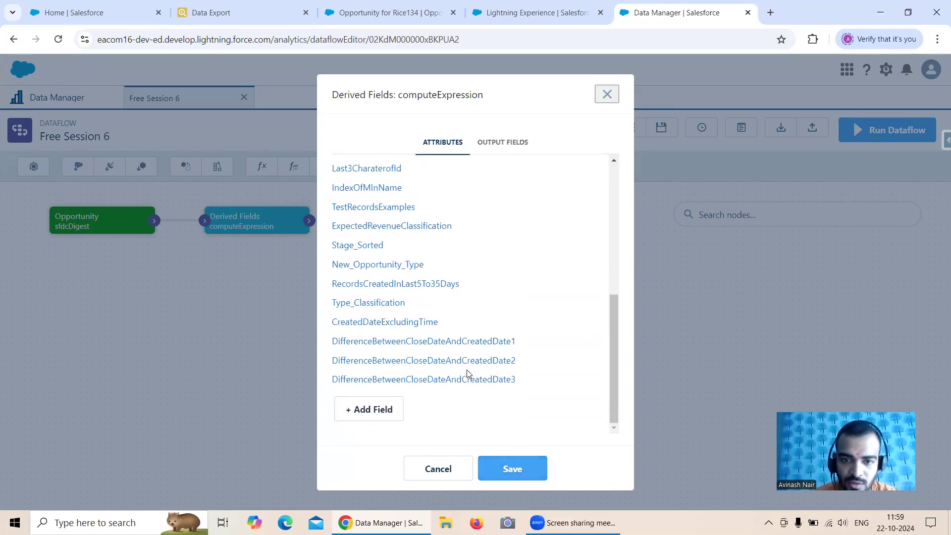
click(467, 358)
drag(403, 341, 456, 356)
key(ctrl+c)
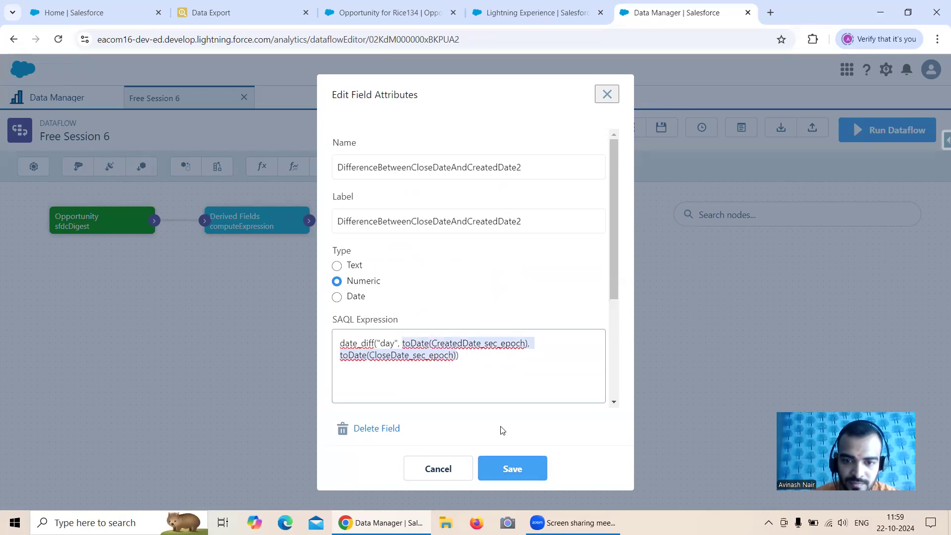
click(502, 468)
Complete the DifferenceBetweenCloseDateAndCreatedDate3 expression as daysBetween(toDate(CreatedDate_sec_epoch), toDate(CloseDate_sec_epoch)) and save the field
scroll(432, 400, down, 5)
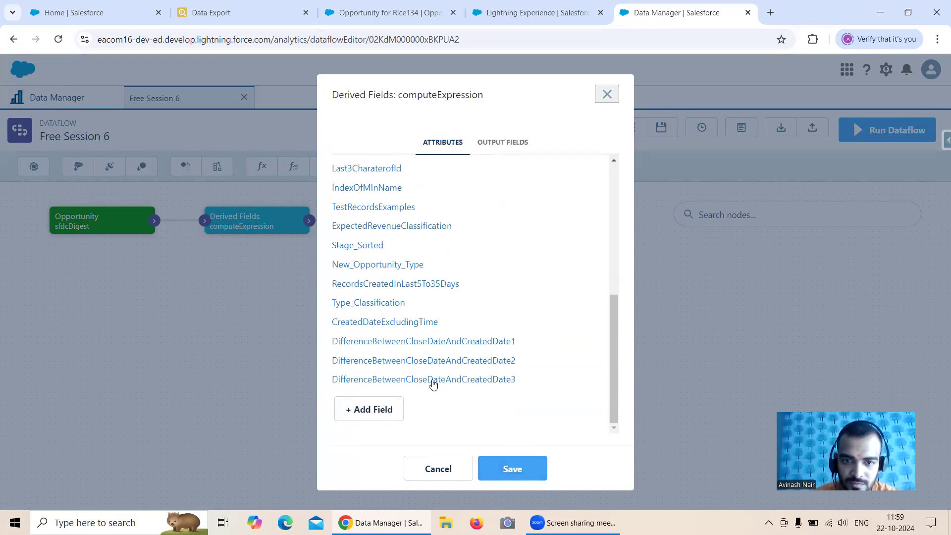
click(425, 379)
click(407, 339)
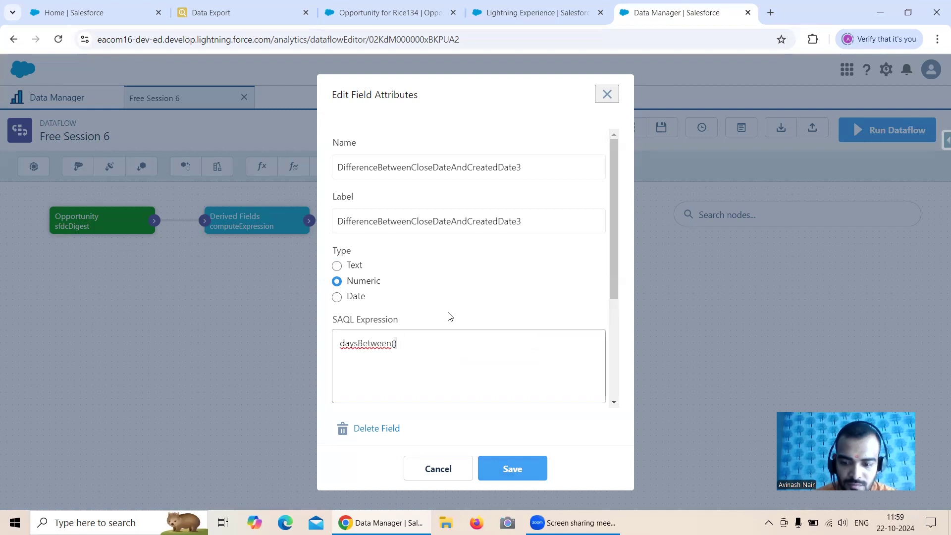
key(ctrl+v)
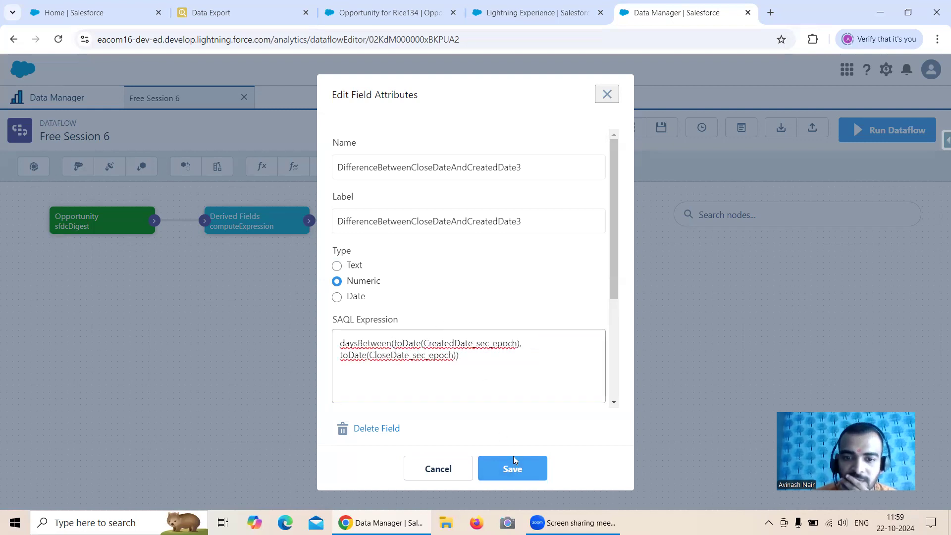
click(512, 468)
Review the SAQL expression of DifferenceBetweenCloseDateAndCreatedDate1, close it with a save, and open DifferenceBetweenCloseDateAndCreatedDate2
scroll(531, 282, down, 5)
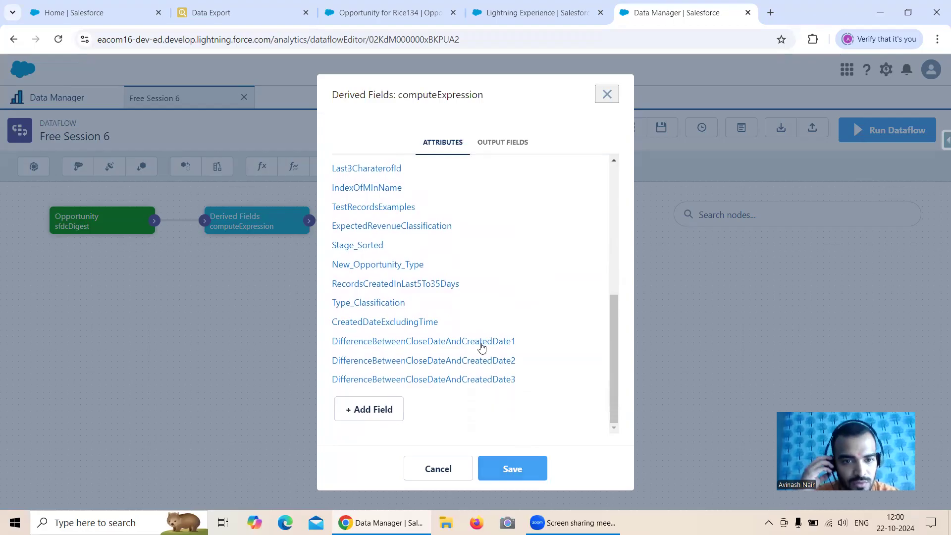
click(460, 341)
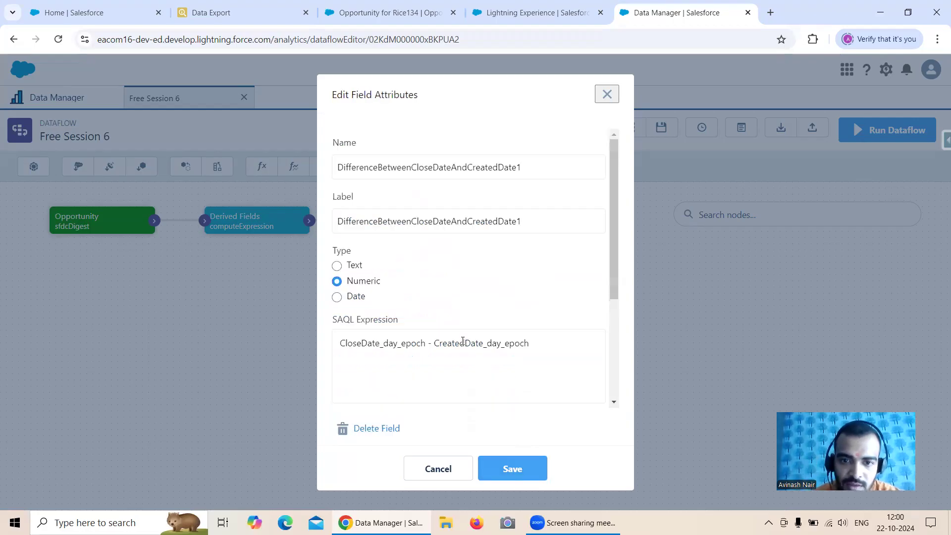
drag(341, 343, 524, 343)
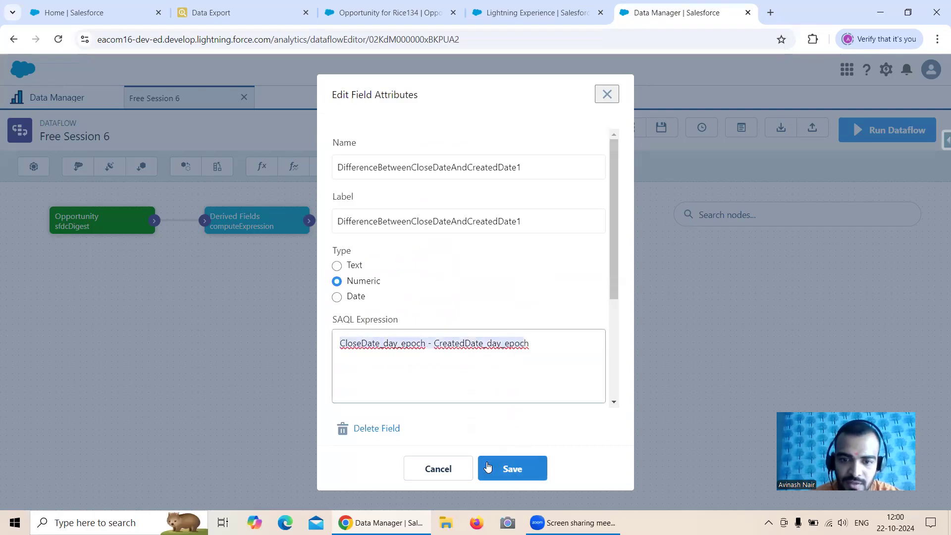
click(503, 469)
scroll(487, 342, down, 5)
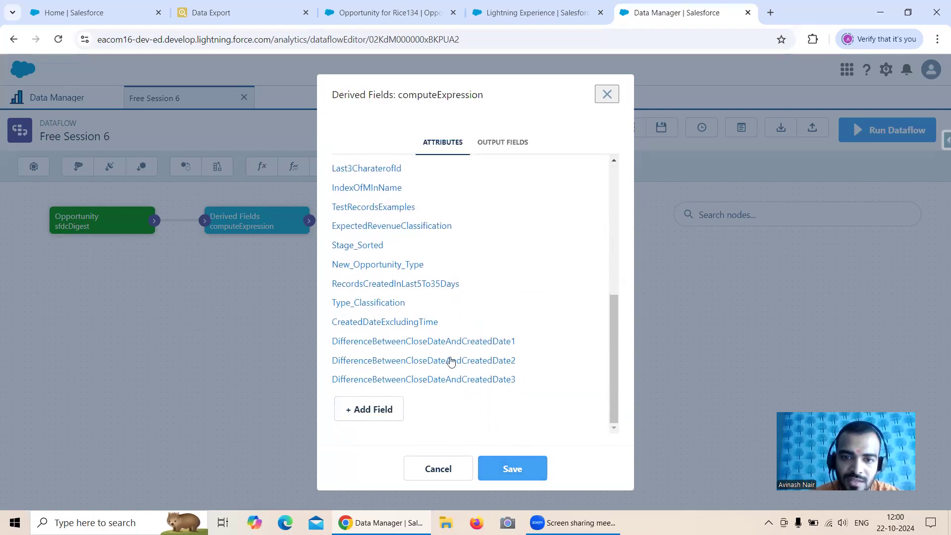
click(450, 360)
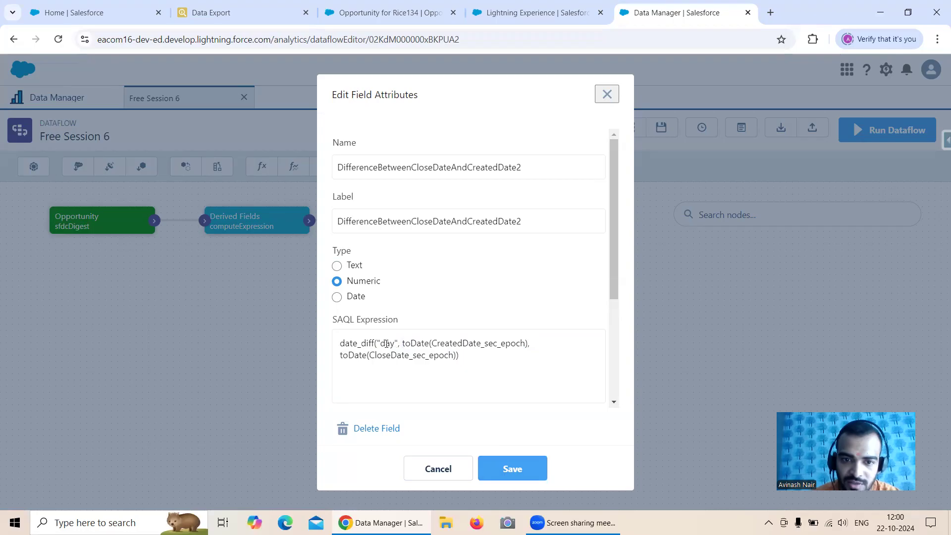
Search Google for "date_dif in einstein analytics" in a new browser tab
click(768, 14)
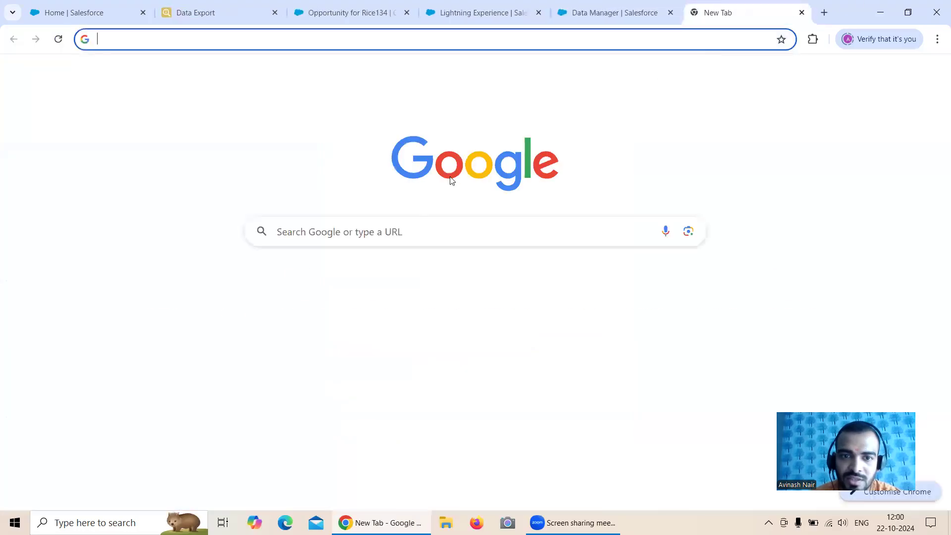
click(388, 229)
text(date)
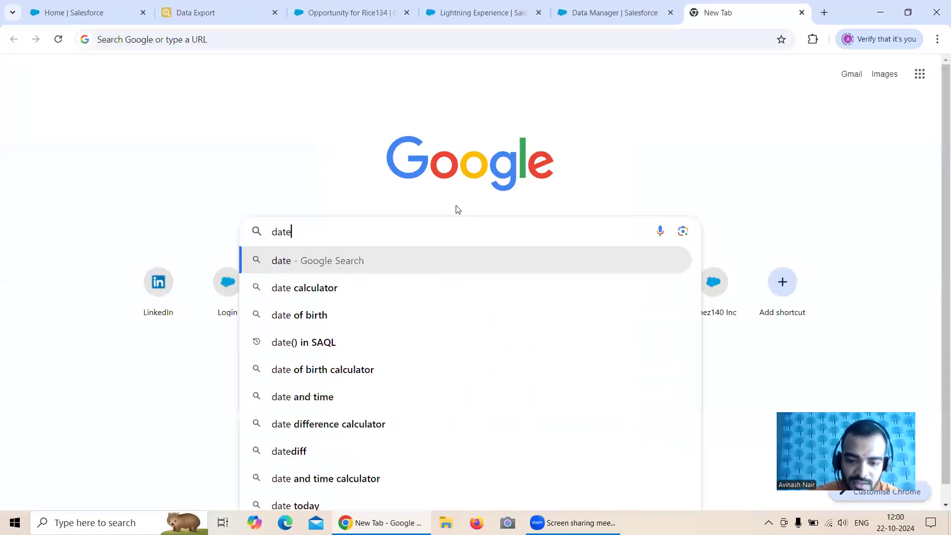
text(_dif in e)
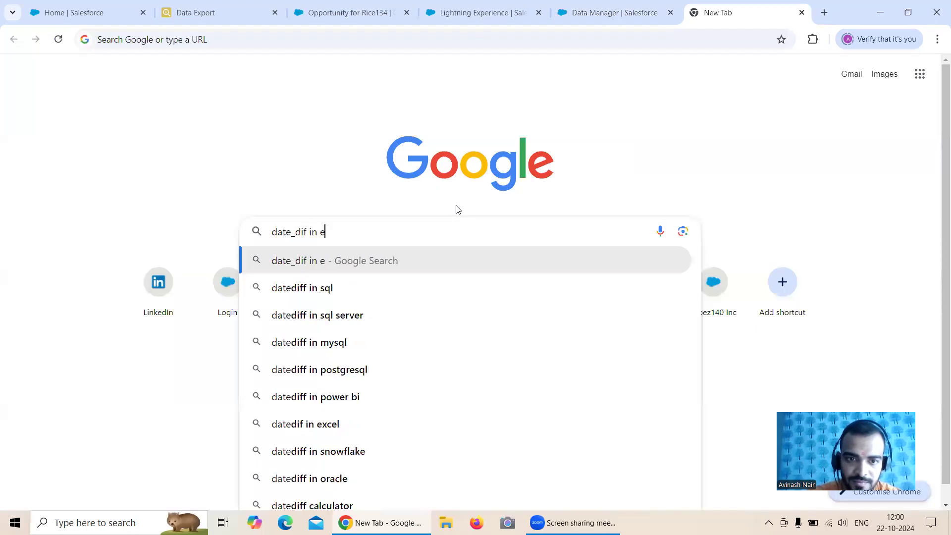
text(instein analytics)
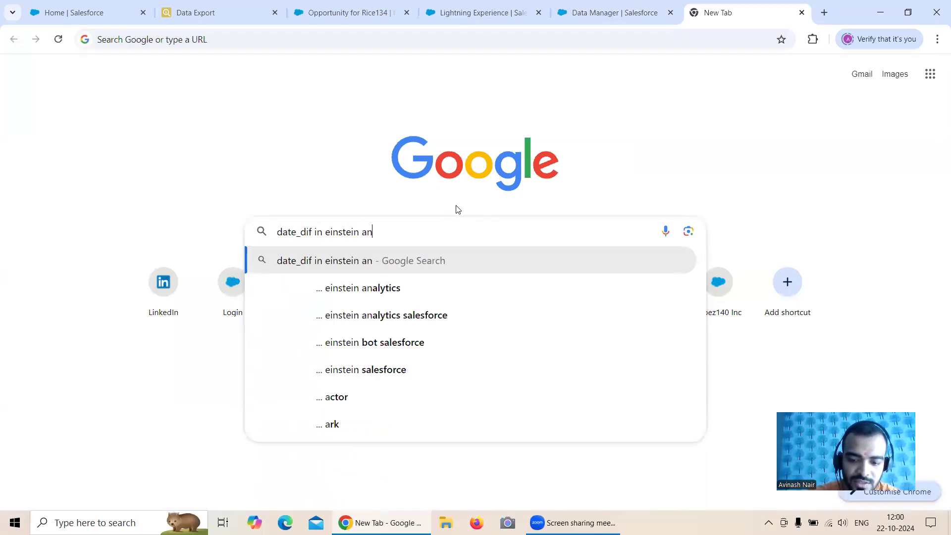
key(Return)
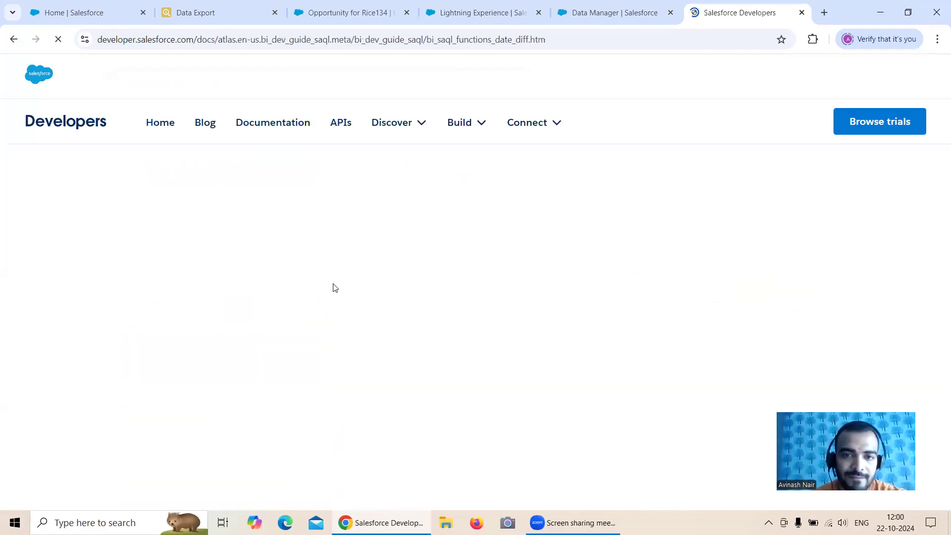
Read the date_diff() page of the Analytics SAQL Developer Guide, examining its description, syntax, argument order and usage example
scroll(456, 279, down, 2)
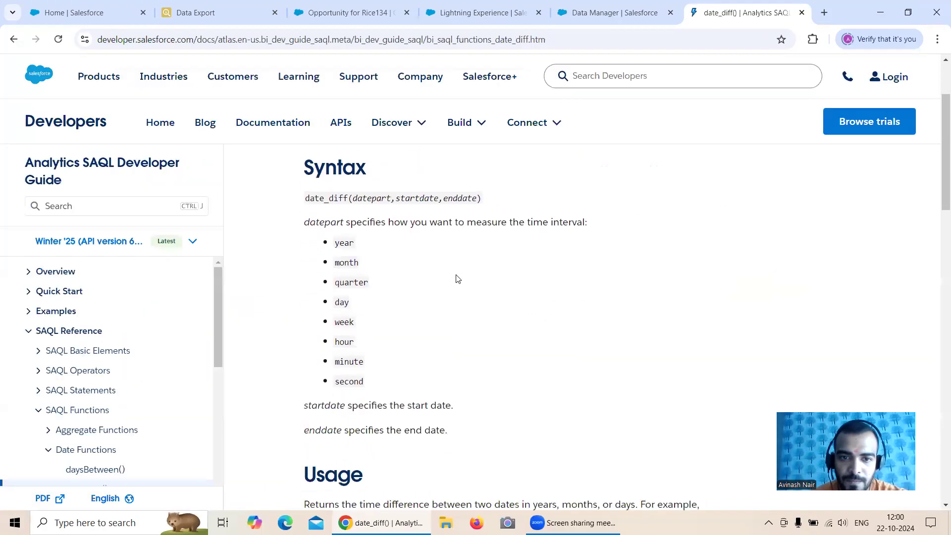
scroll(458, 278, down, 3)
scroll(458, 279, down, 5)
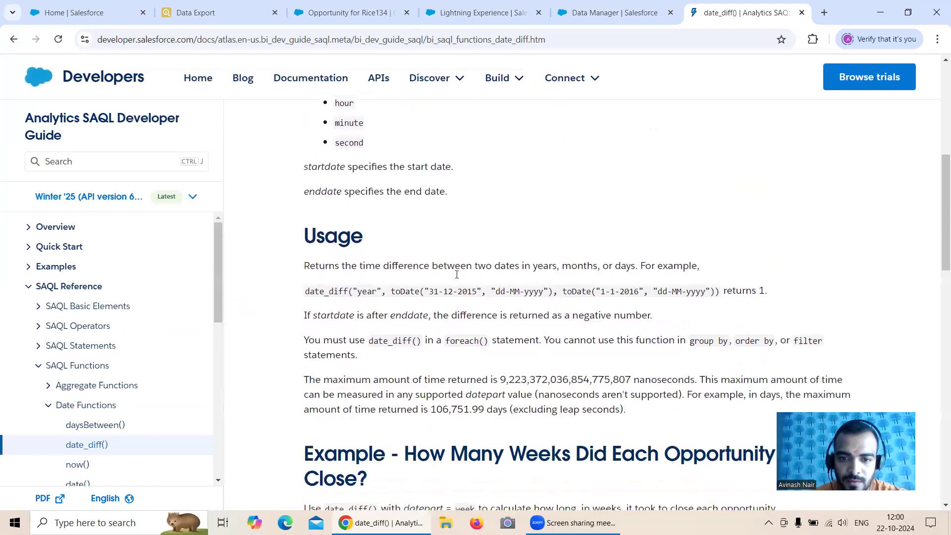
scroll(457, 275, up, 8)
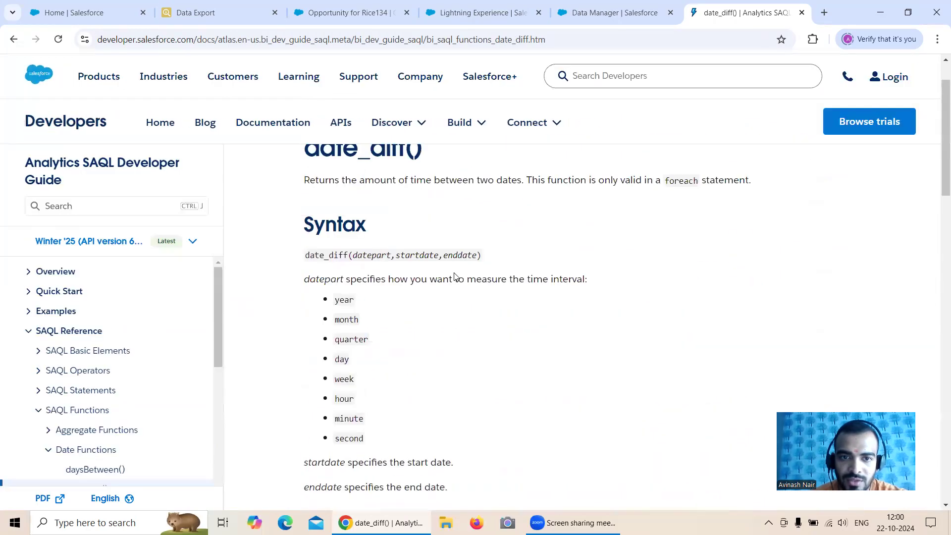
drag(355, 255, 474, 256)
scroll(470, 255, up, 1)
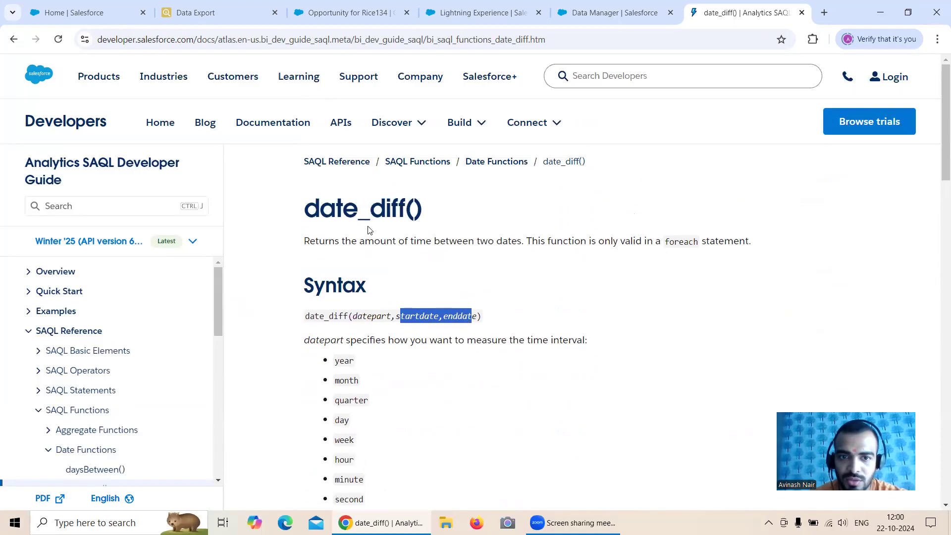
drag(319, 211, 657, 244)
click(658, 245)
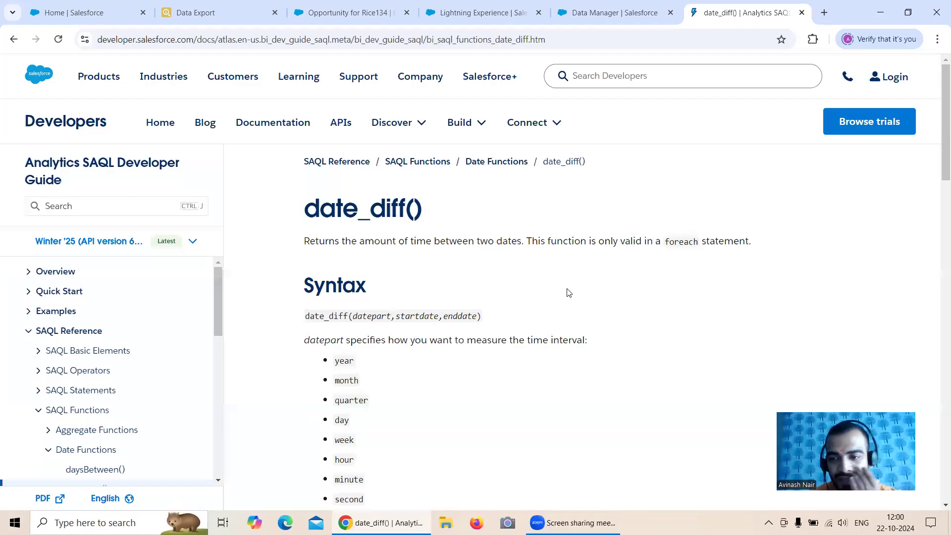
scroll(568, 293, down, 4)
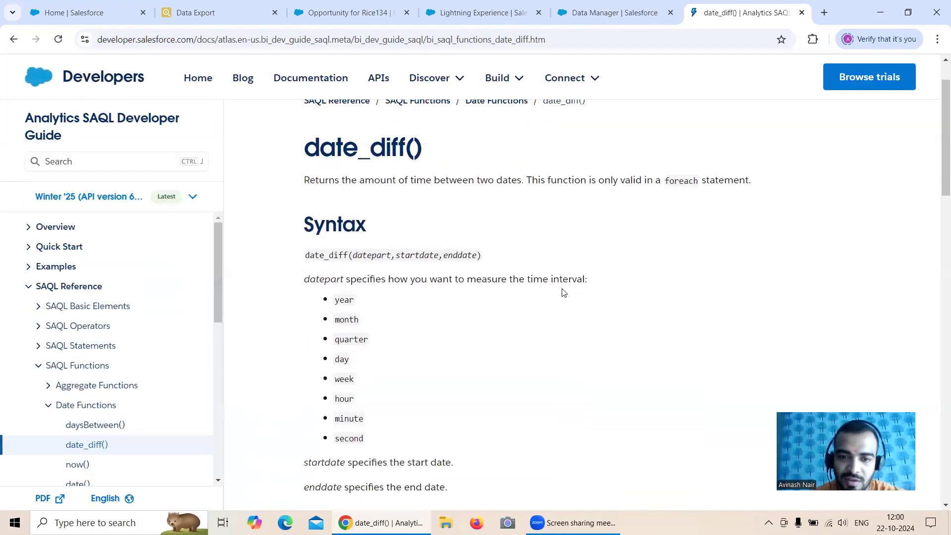
scroll(521, 301, down, 4)
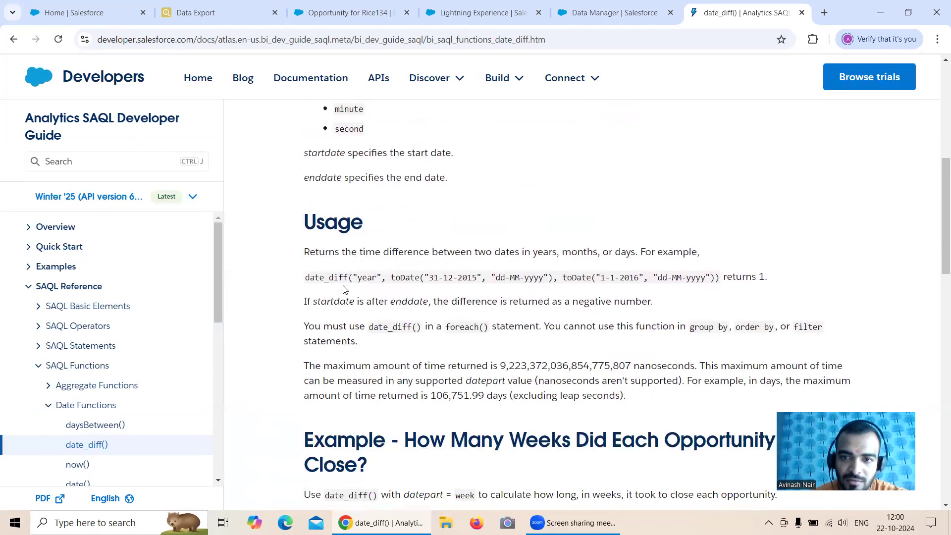
drag(306, 279, 716, 280)
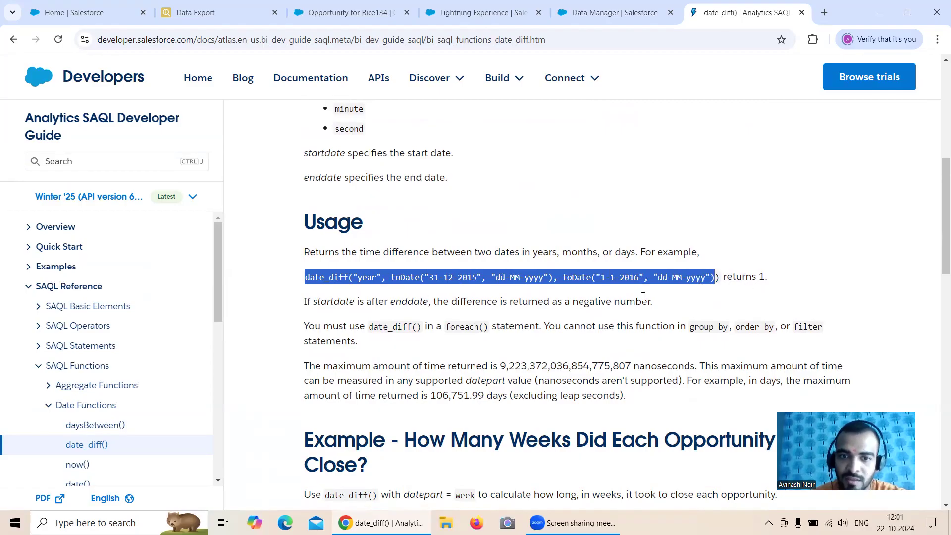
Open the date_diff(datepart, startdate, enddate) result from the search and examine its allowed date parts and code examples
click(13, 39)
click(235, 339)
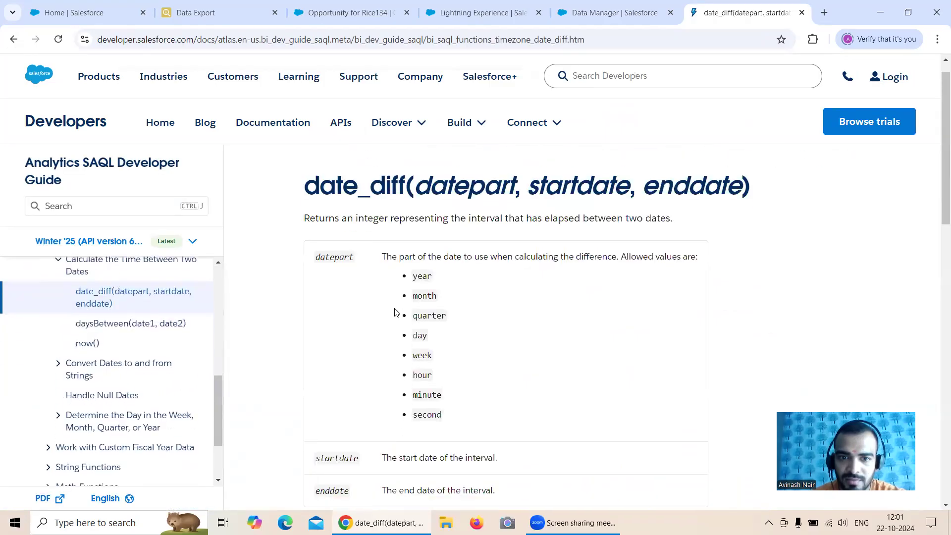
scroll(395, 308, down, 4)
scroll(395, 308, down, 4)
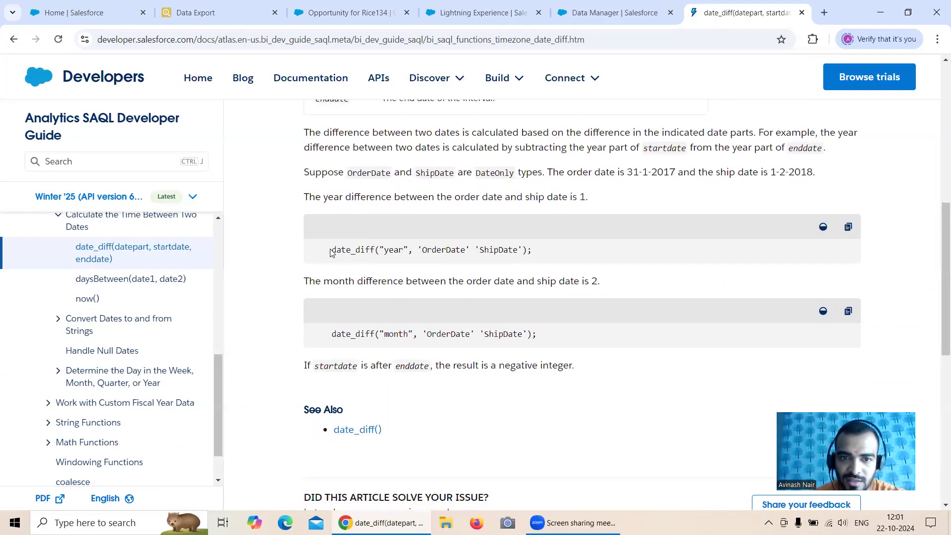
drag(332, 250, 399, 252)
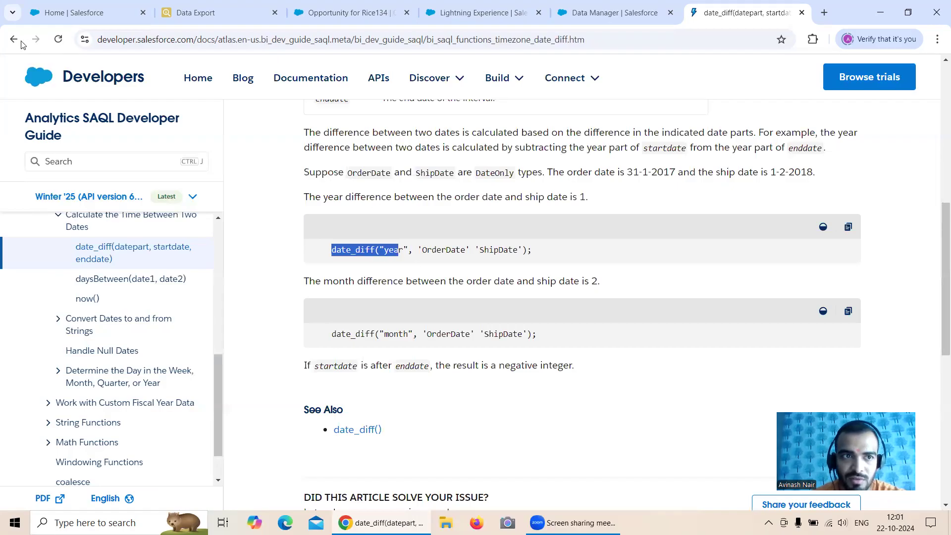
click(14, 39)
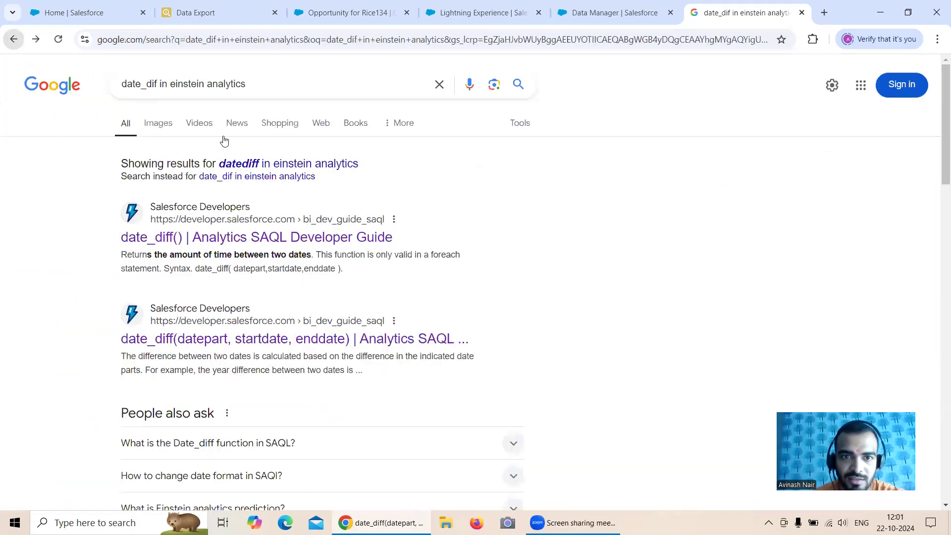
click(444, 339)
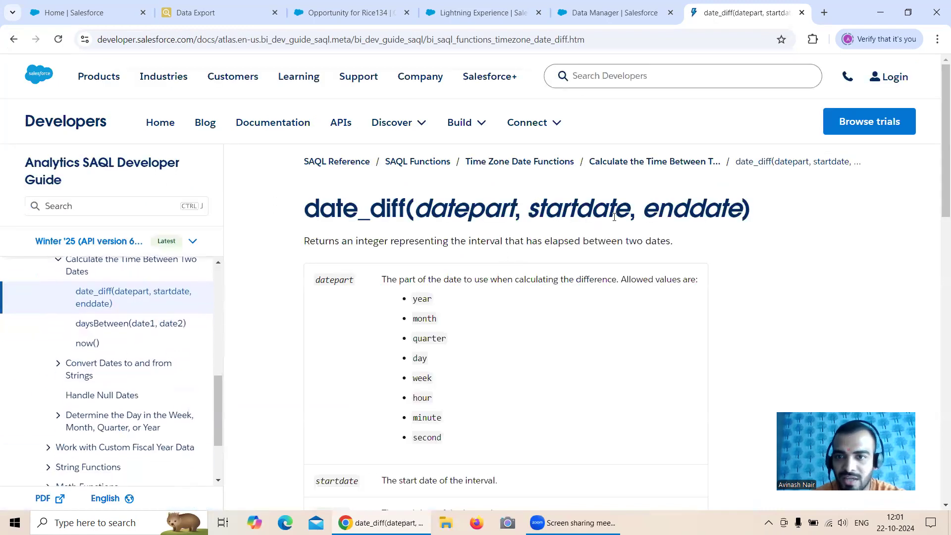
Return to the Free Session 6 dataflow and check the date part, start date and end date arguments in the date_diff expression
click(329, 20)
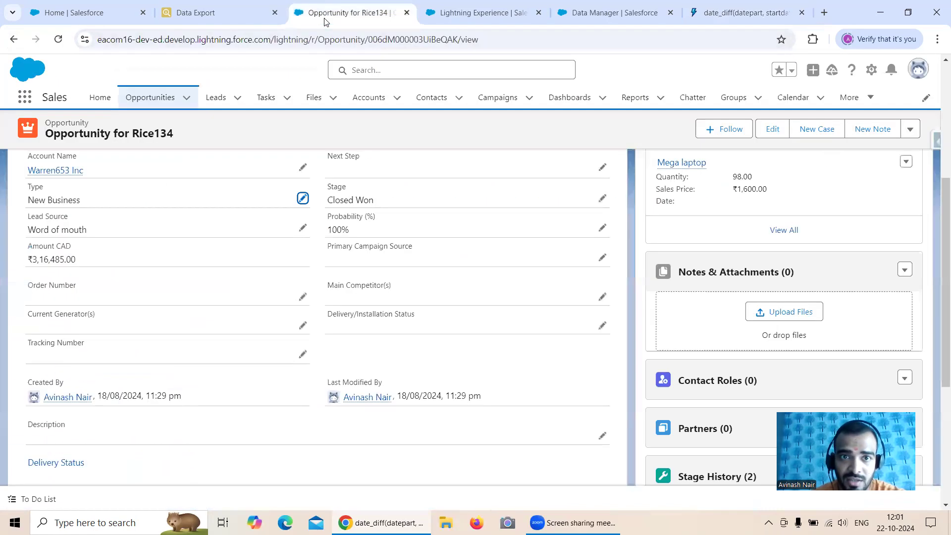
click(587, 17)
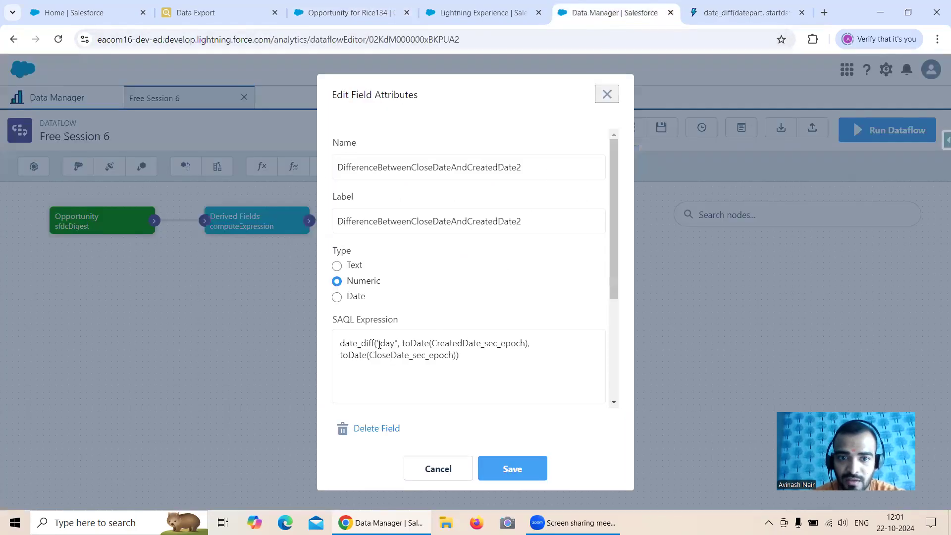
drag(381, 342, 396, 342)
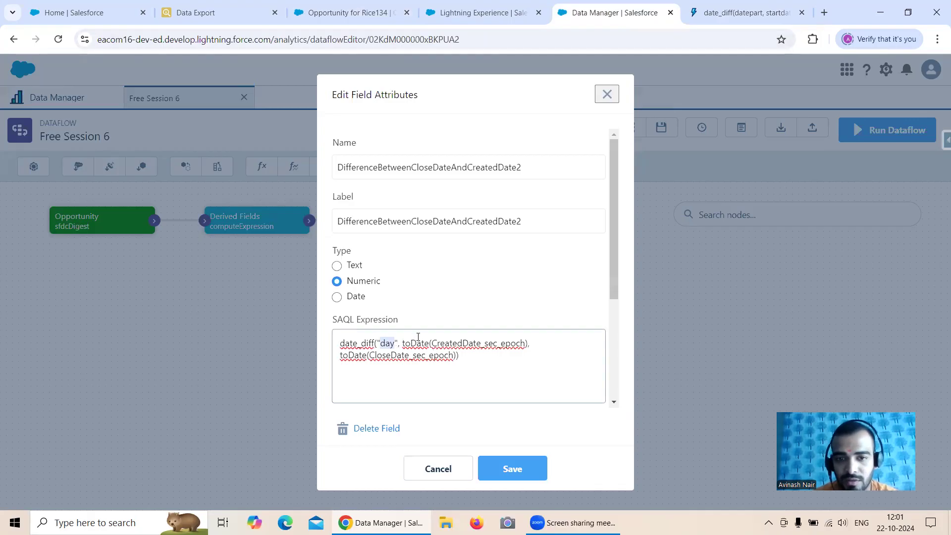
drag(403, 343, 519, 344)
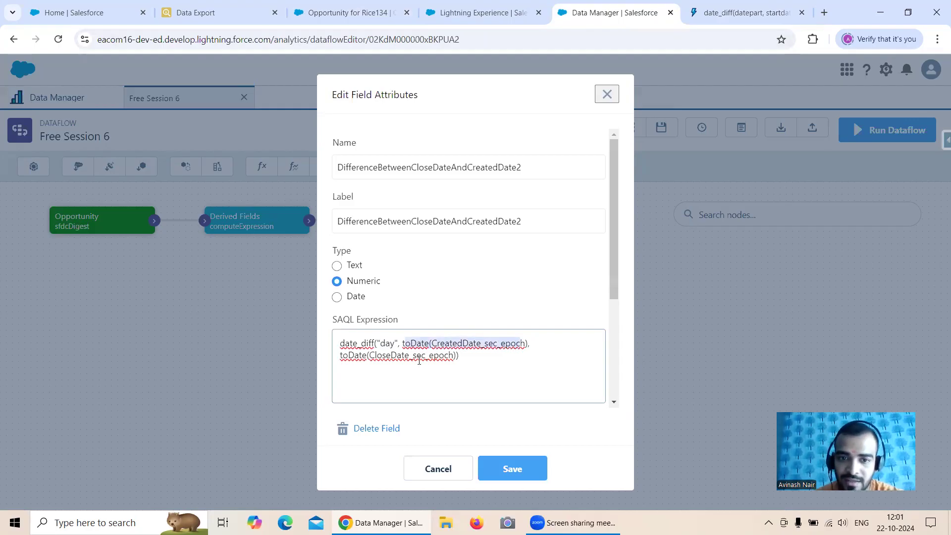
drag(419, 360, 391, 356)
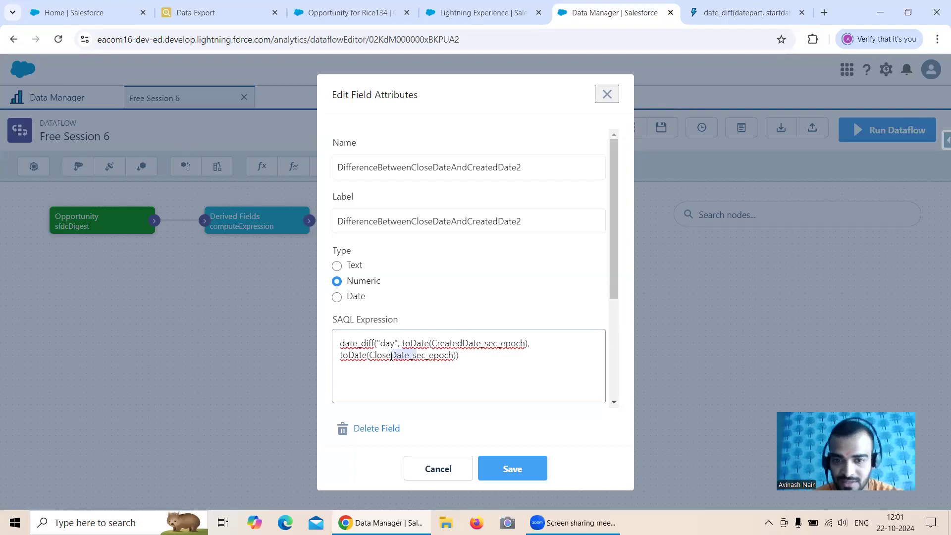
Close the second difference field unchanged and open DifferenceBetweenCloseDateAndCreatedDate3 to check its daysBetween expression
click(448, 477)
scroll(409, 355, down, 5)
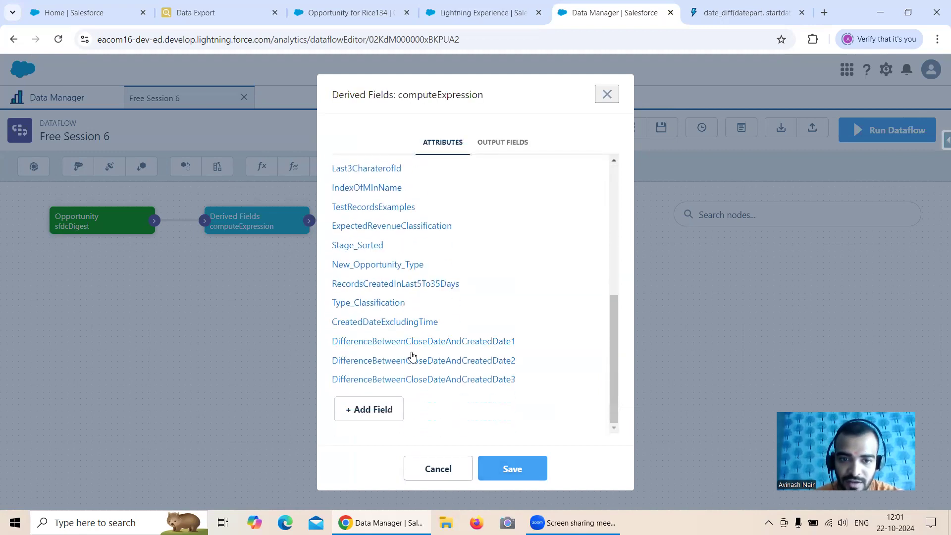
click(389, 380)
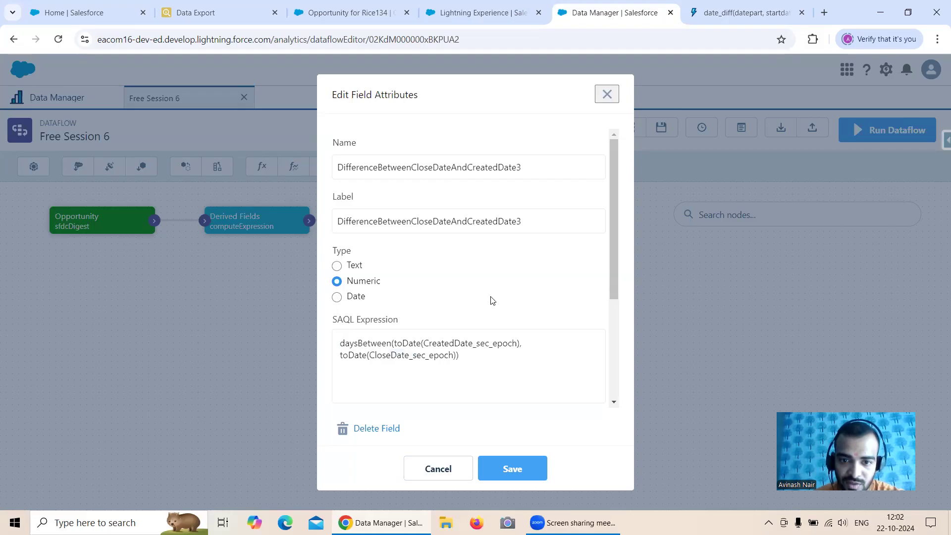
Return to the Google results and search for "daysBetween() in einstein analytics"
click(703, 14)
click(14, 39)
drag(158, 83, 122, 84)
text(daysBetween)
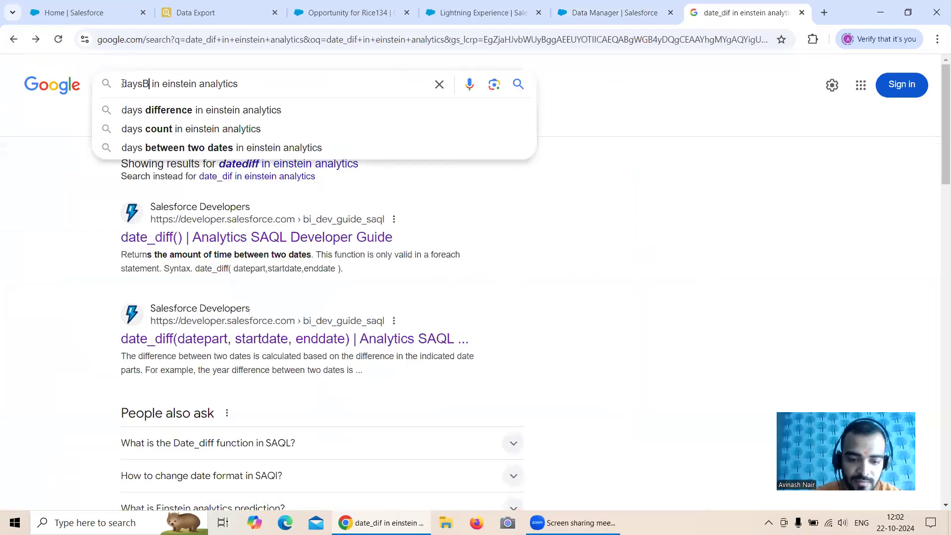
text(())
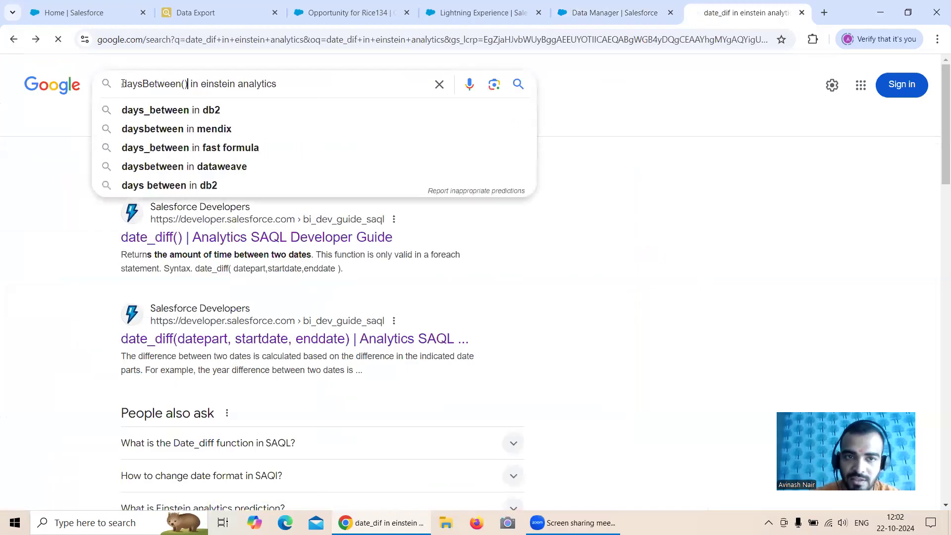
key(Return)
scroll(299, 208, down, 1)
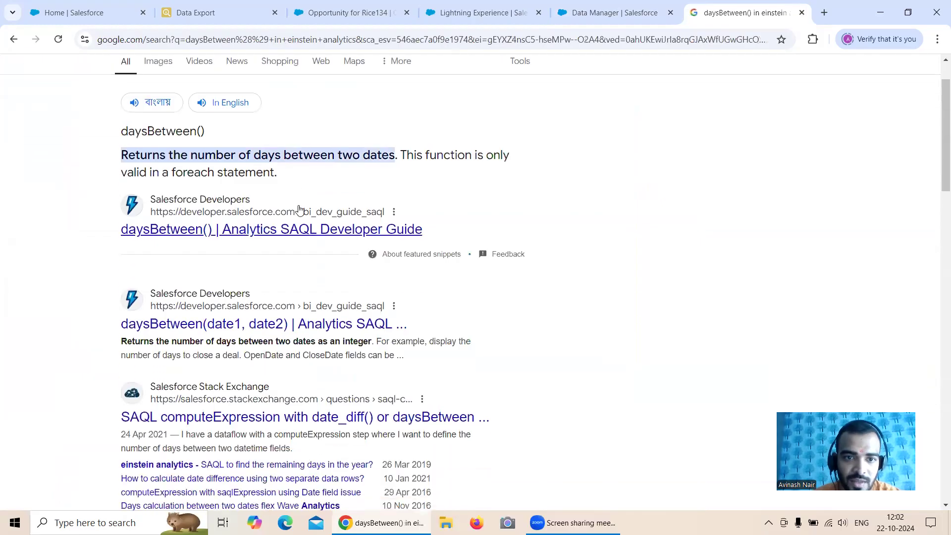
Open the daysBetween() page of the Analytics SAQL Developer Guide and examine its description, syntax and start date argument
click(369, 228)
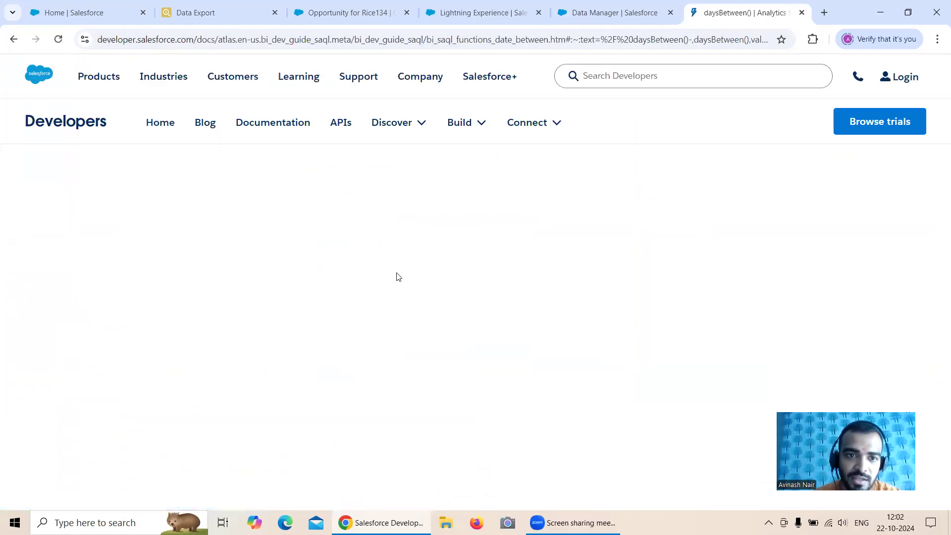
drag(328, 241, 518, 241)
scroll(456, 267, down, 1)
drag(306, 257, 431, 259)
drag(375, 279, 419, 278)
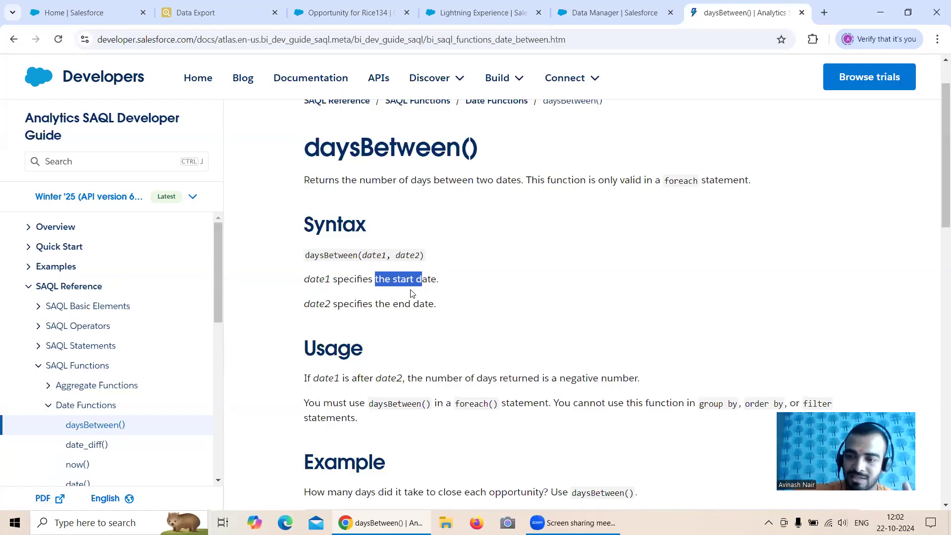
Find Notepad++ through the Windows search and open it
click(99, 522)
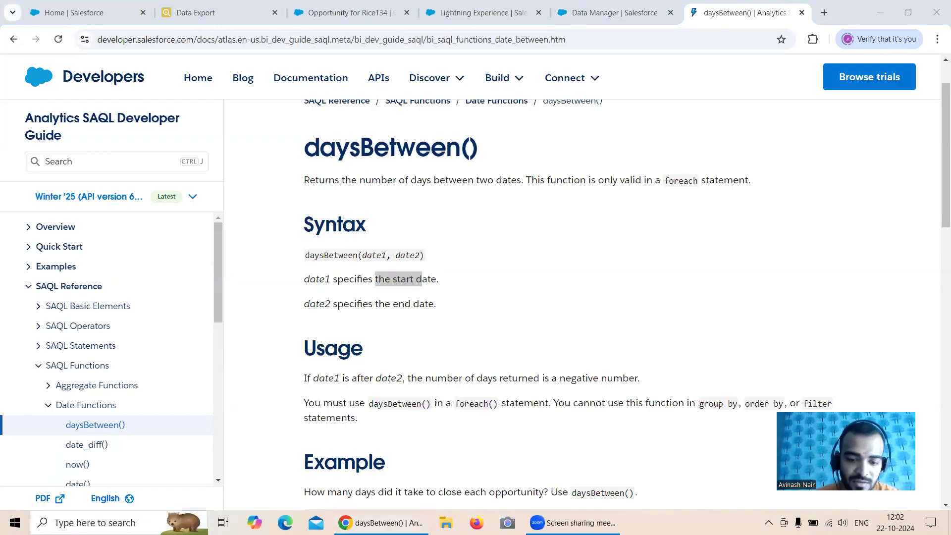
text(ot)
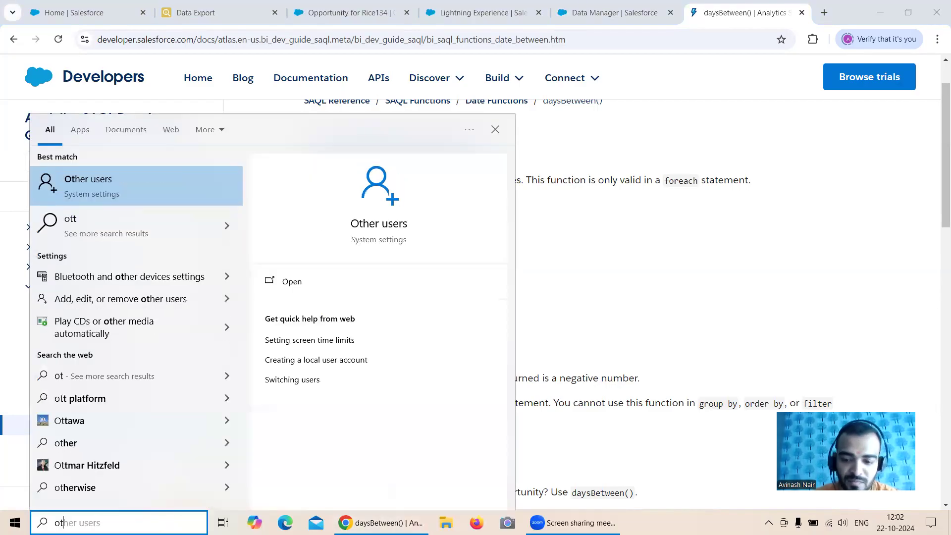
key(BackSpace)
key(BackSpace)
text(note)
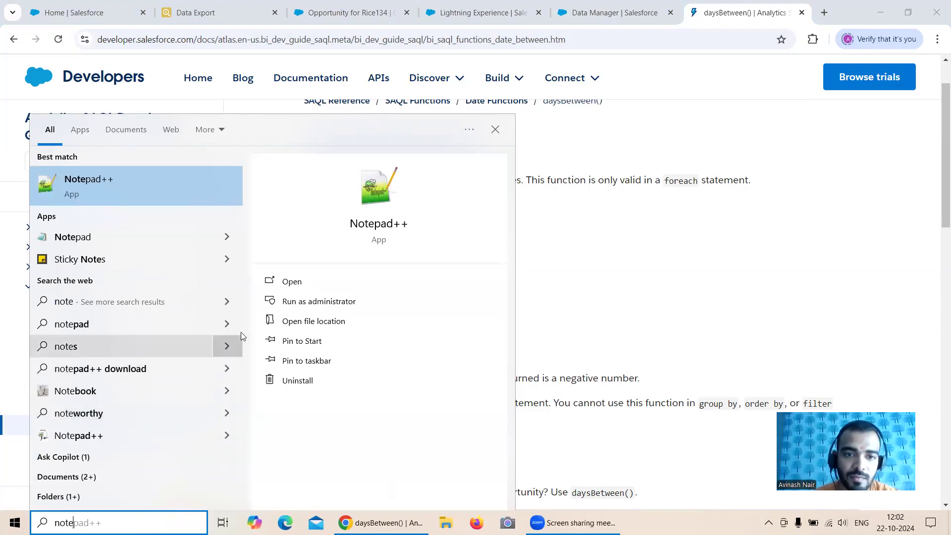
click(288, 283)
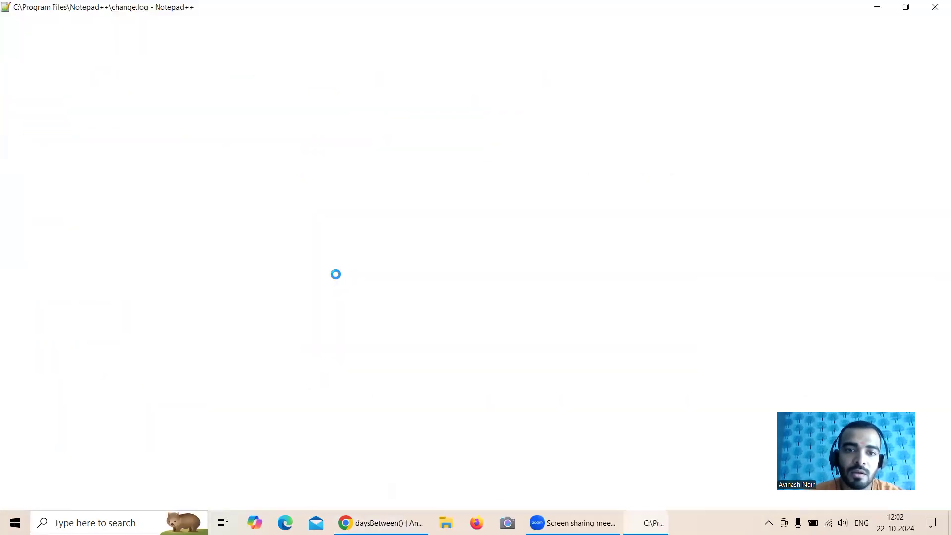
Add a "Difference of Dates," heading and a line for end date minus start date below the Stage Sorted expression
click(751, 285)
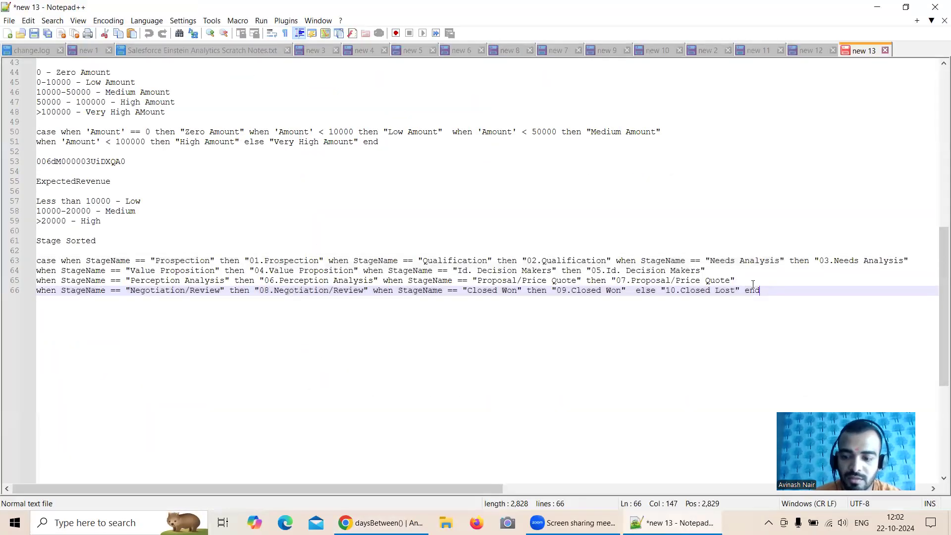
key(Return)
key(Return)
text(D)
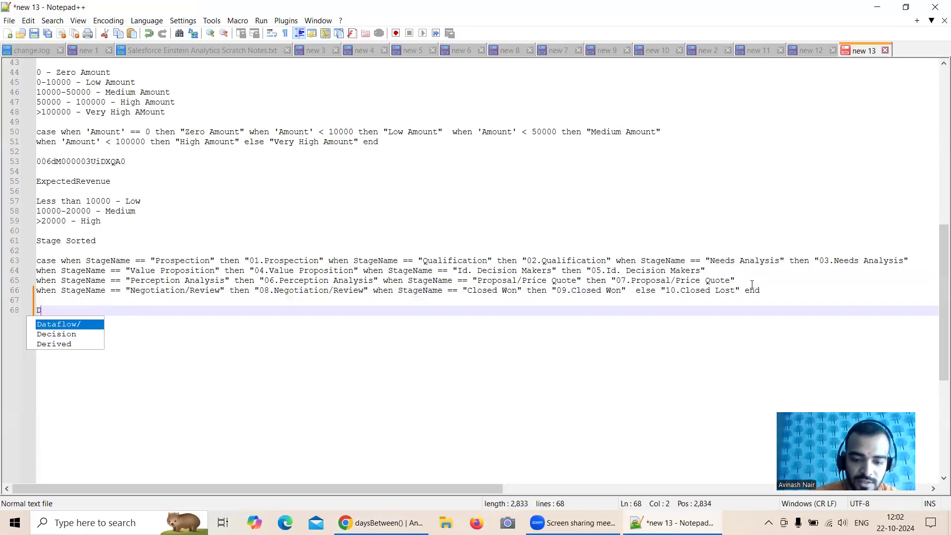
text(ifference of Dates)
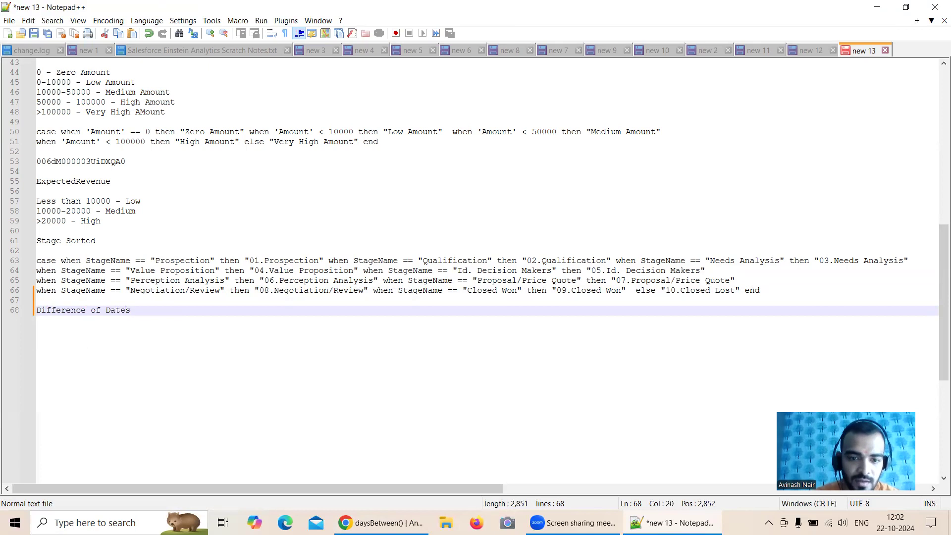
text(,)
key(Return)
key(Return)
text(End Dtae - STart Date)
key(Return)
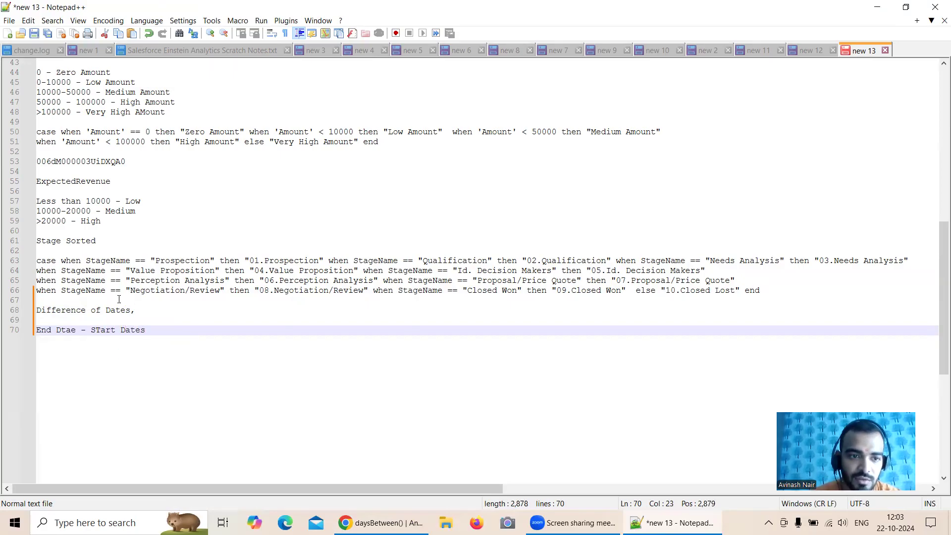
Correct the typos in the last note line so it reads "End Date - Start Date"
click(102, 330)
key(BackSpace)
text(t)
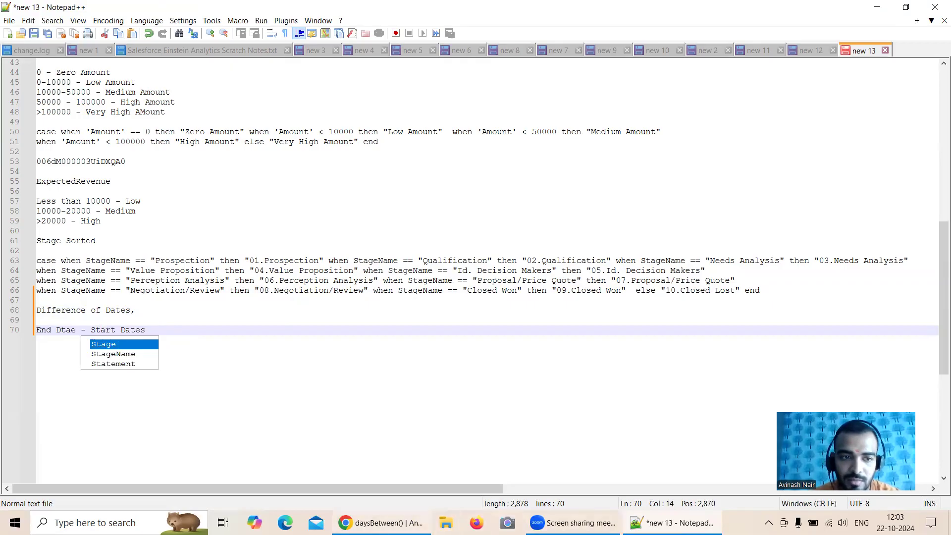
click(66, 330)
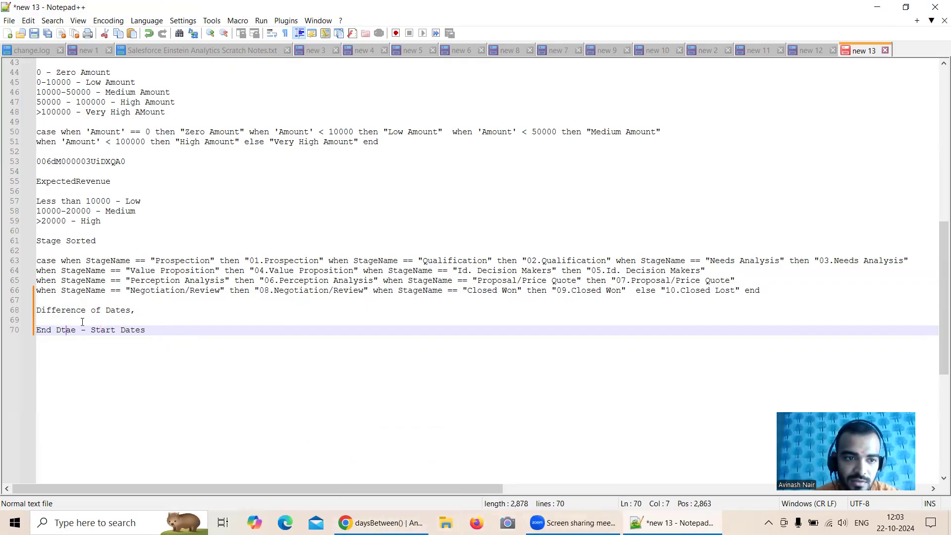
key(BackSpace)
key(Right)
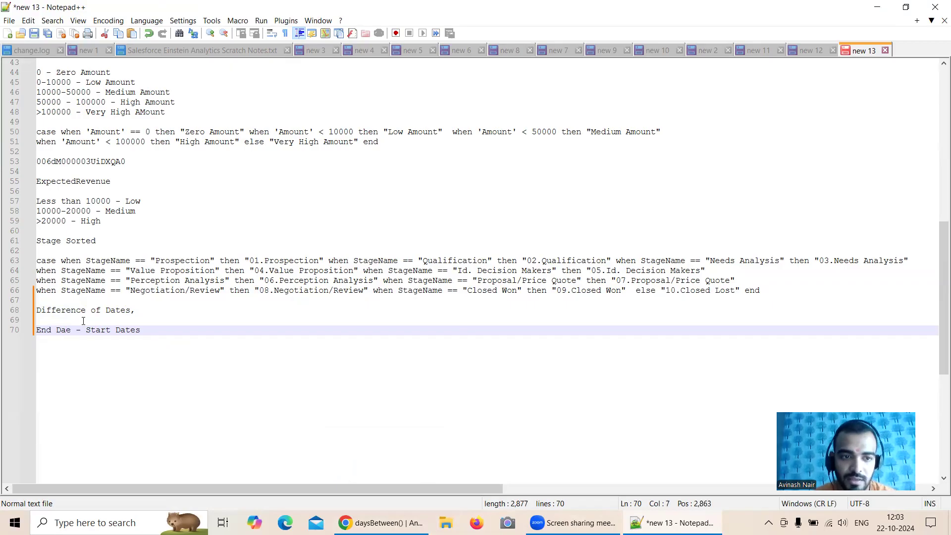
text(t)
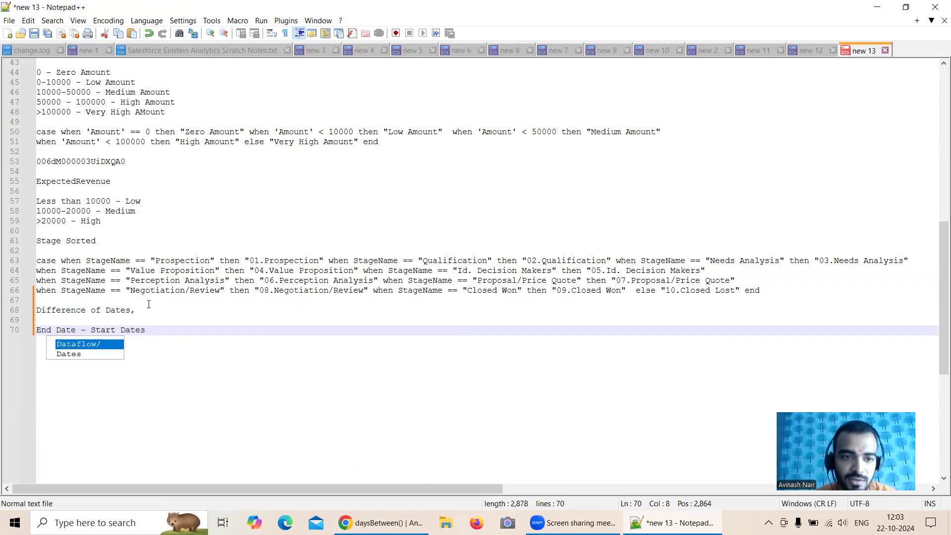
click(169, 336)
key(BackSpace)
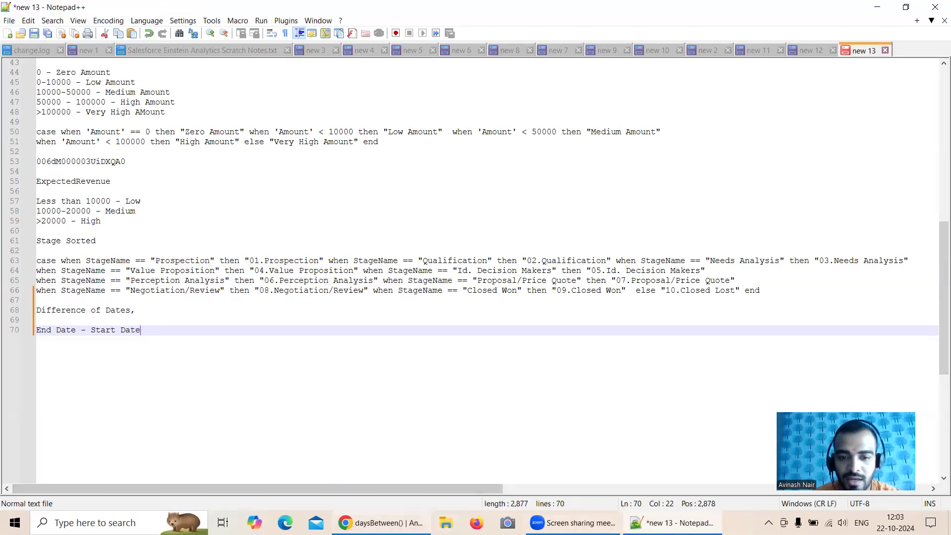
Switch back to the dataflow in Chrome and compare the DifferenceBetweenCloseDateAndCreatedDate1 expression with the Notepad++ note, saving the field
click(380, 522)
click(617, 15)
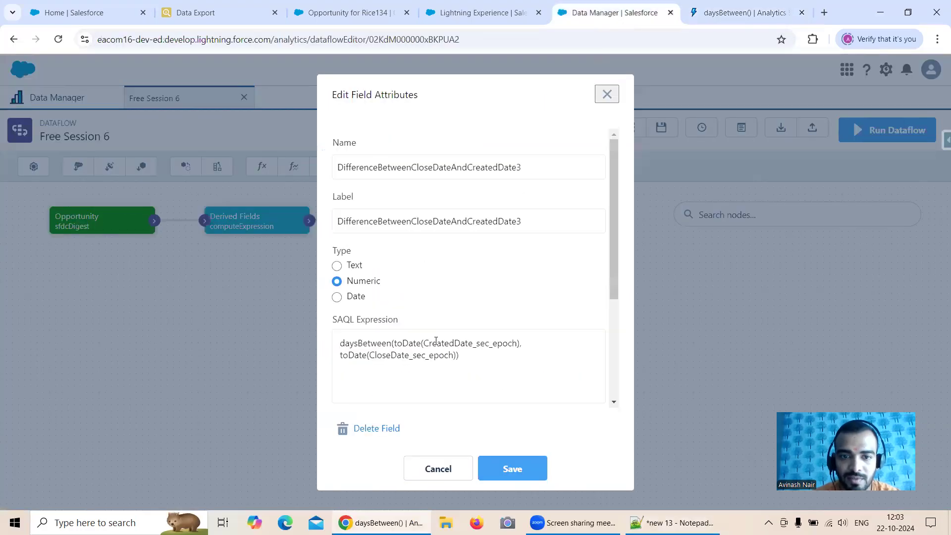
click(455, 473)
scroll(439, 394, down, 5)
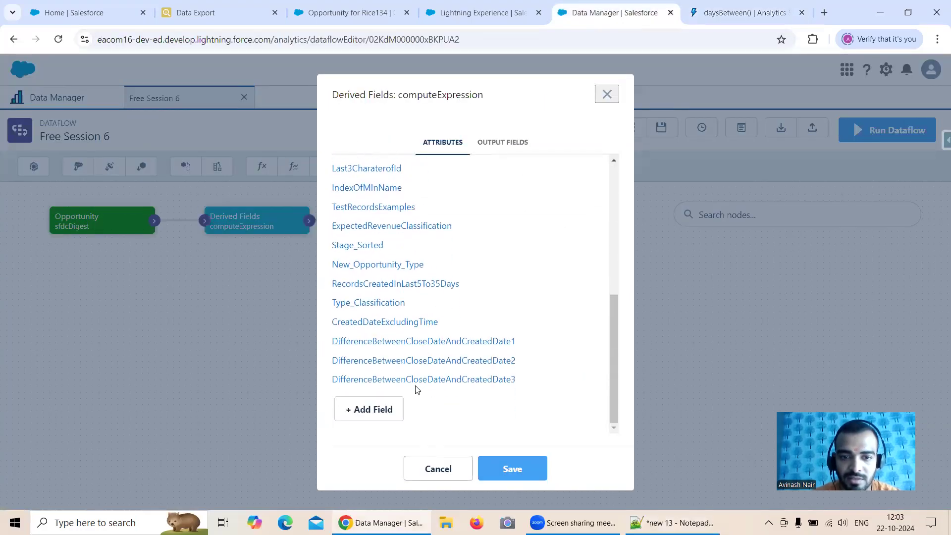
click(402, 345)
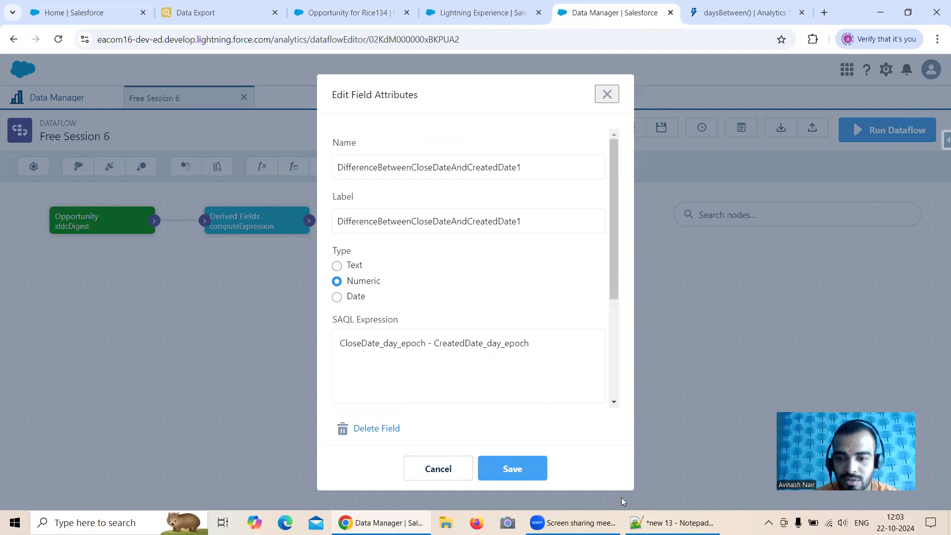
click(672, 522)
click(876, 7)
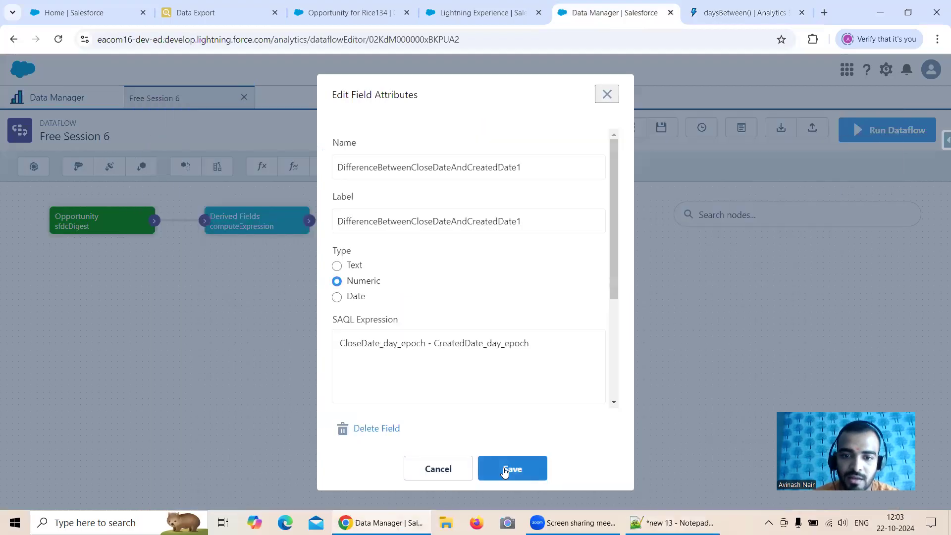
click(510, 468)
Open DifferenceBetweenCloseDateAndCreatedDate2, check the date part and start date arguments of its date_diff expression, and save the field
scroll(431, 391, down, 5)
click(402, 362)
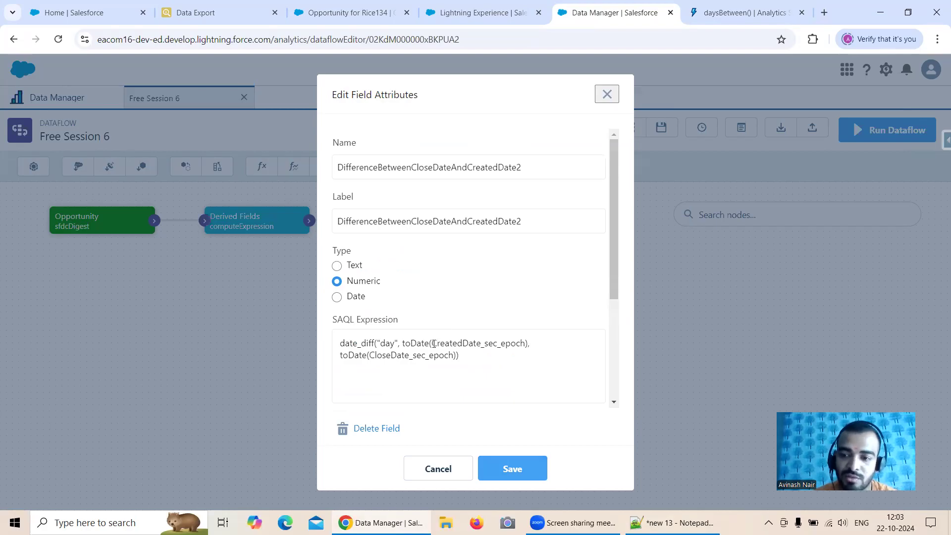
double_click(392, 343)
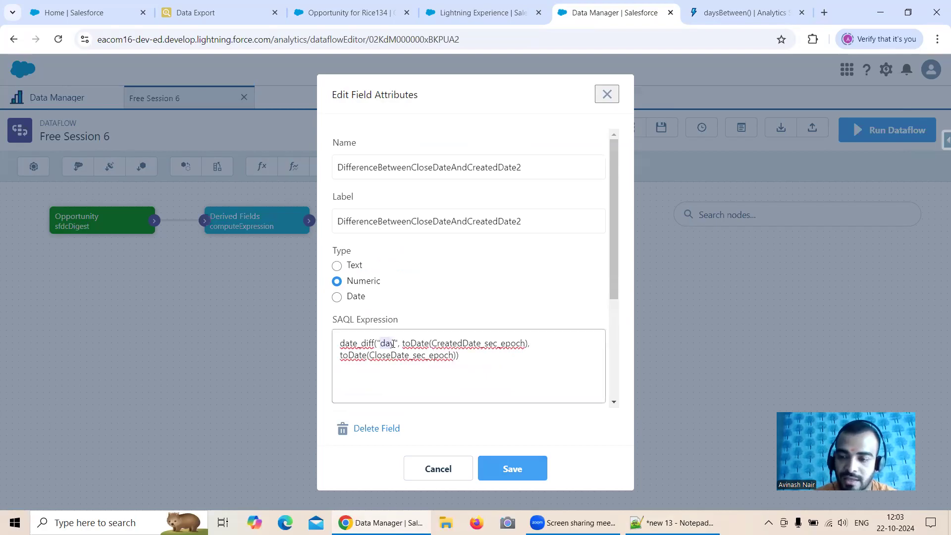
drag(411, 342, 439, 342)
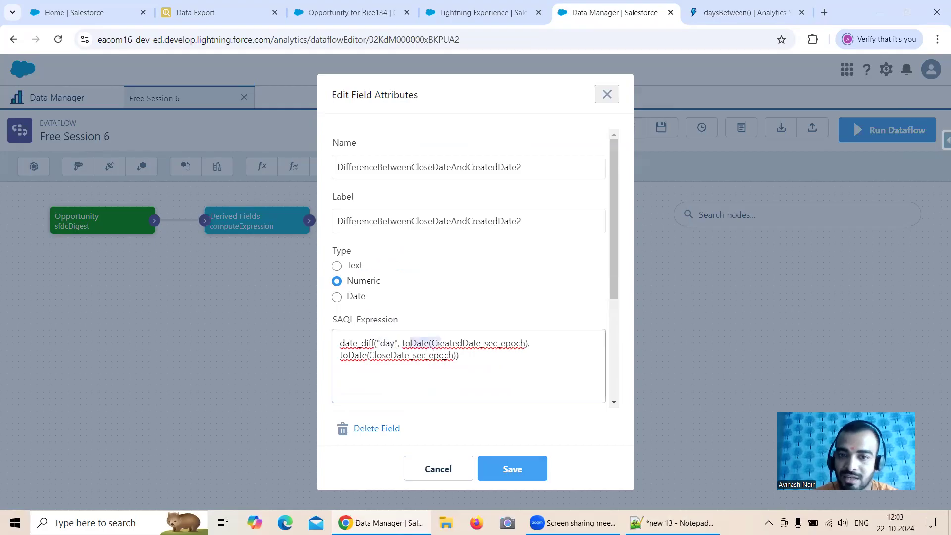
click(512, 467)
Compare the daysBetween arguments of DifferenceBetweenCloseDateAndCreatedDate3 with the date1 and date2 order on the daysBetween() documentation page
scroll(492, 378, down, 4)
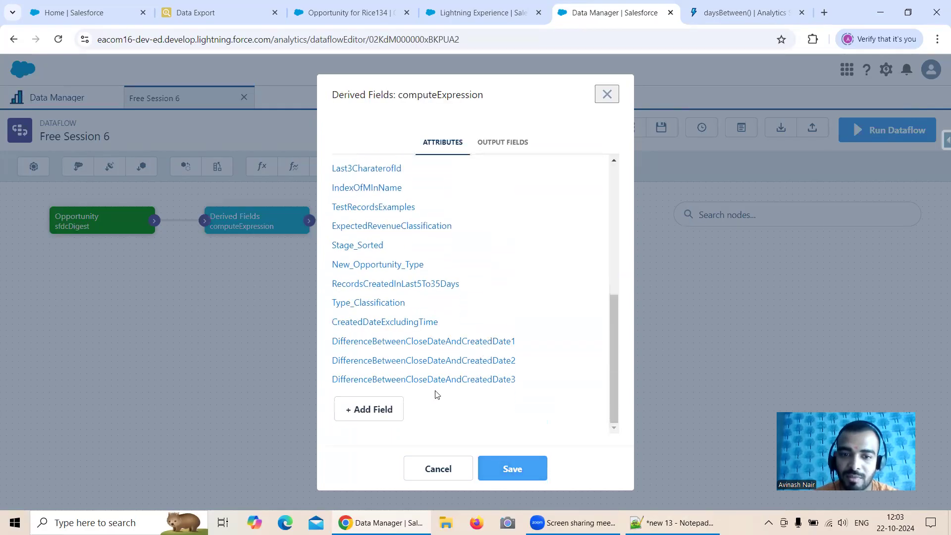
click(432, 375)
drag(410, 344, 489, 344)
click(731, 13)
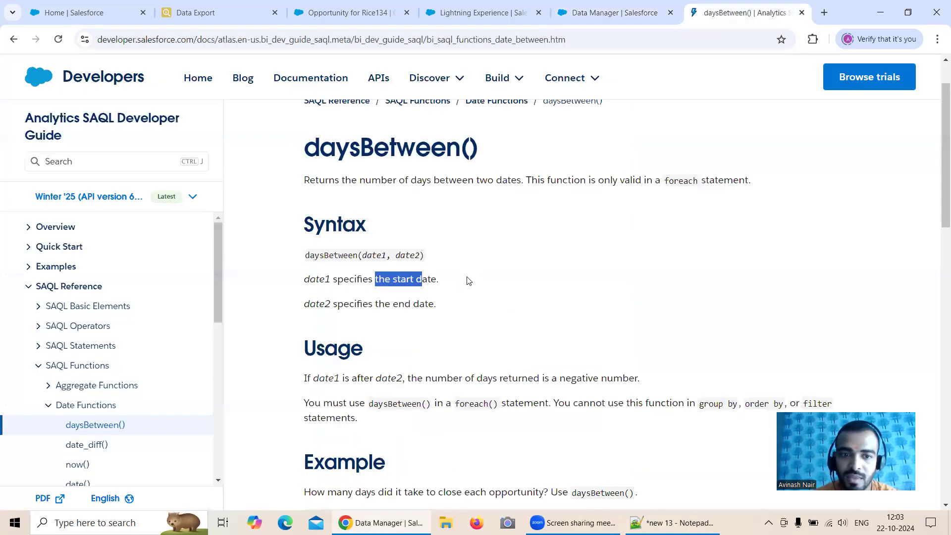
click(396, 295)
double_click(366, 254)
drag(405, 254, 422, 254)
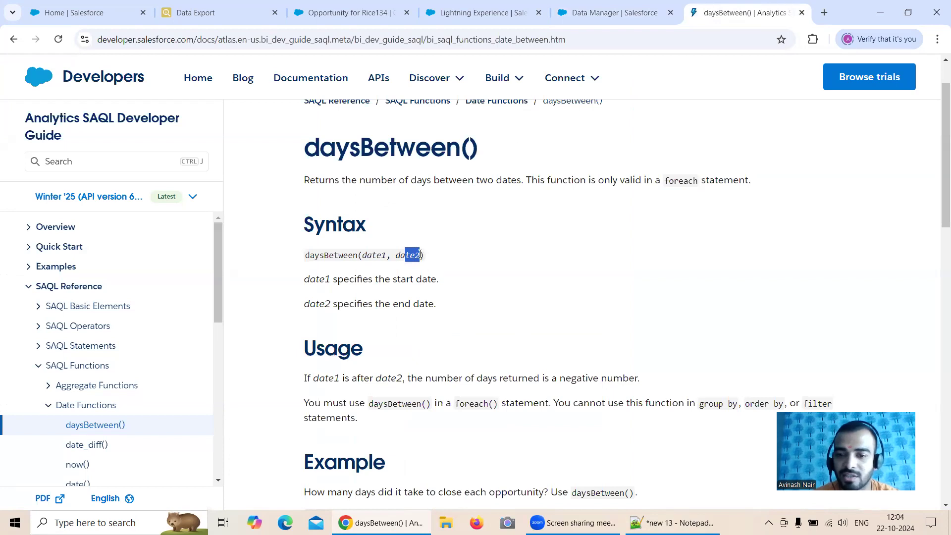
scroll(431, 293, down, 2)
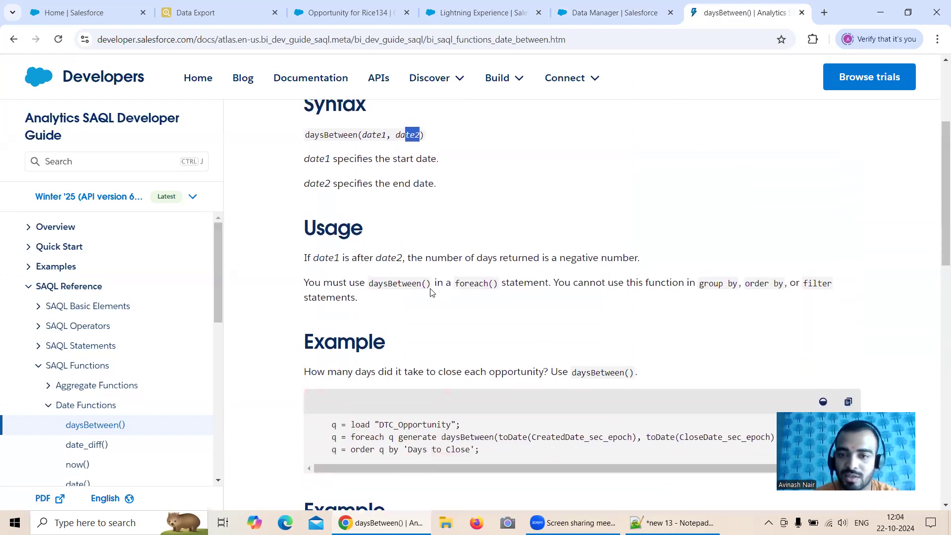
scroll(431, 293, up, 2)
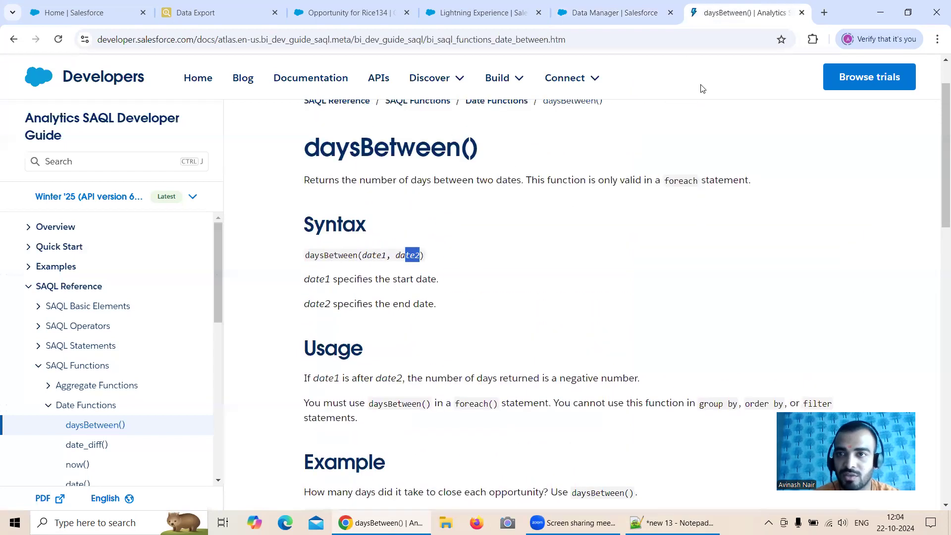
Close the documentation tab, then save DifferenceBetweenCloseDateAndCreatedDate3 and the Derived Fields node
click(801, 12)
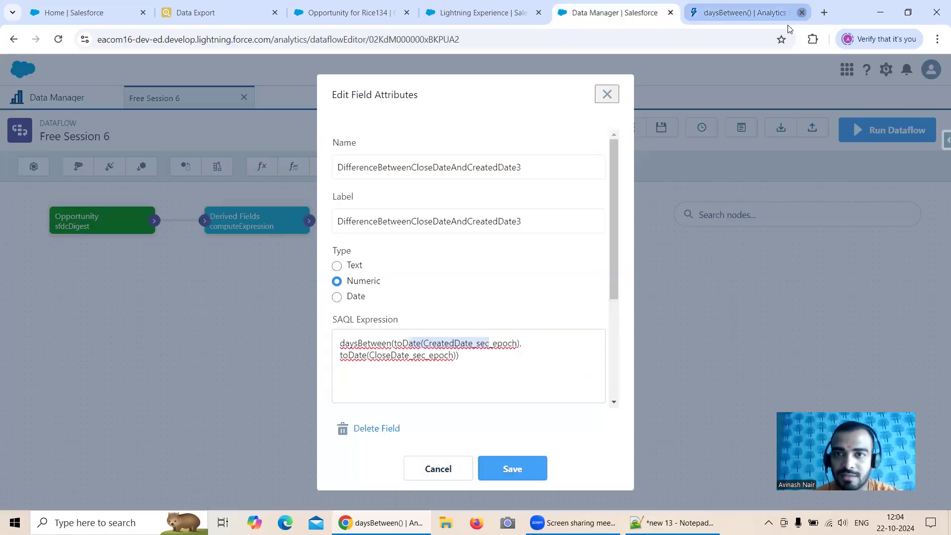
click(525, 471)
scroll(527, 387, down, 6)
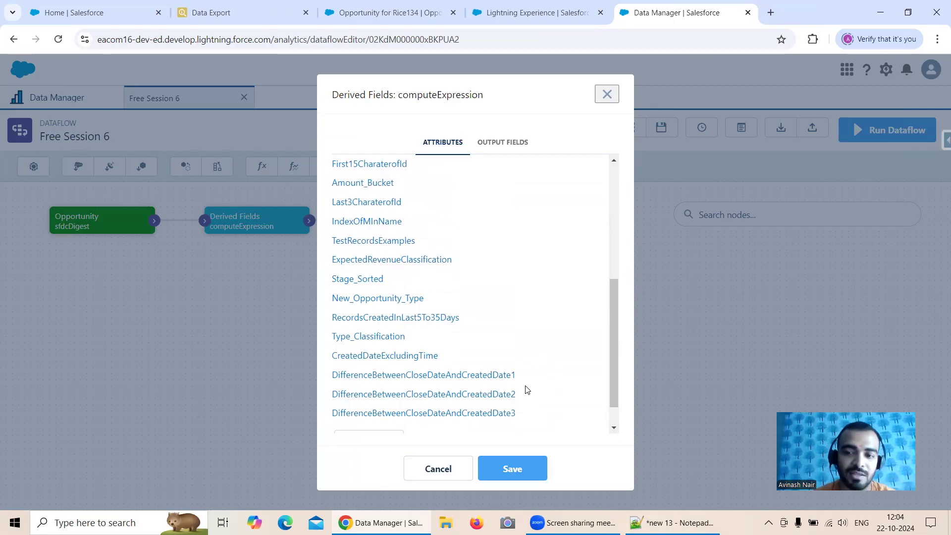
click(529, 472)
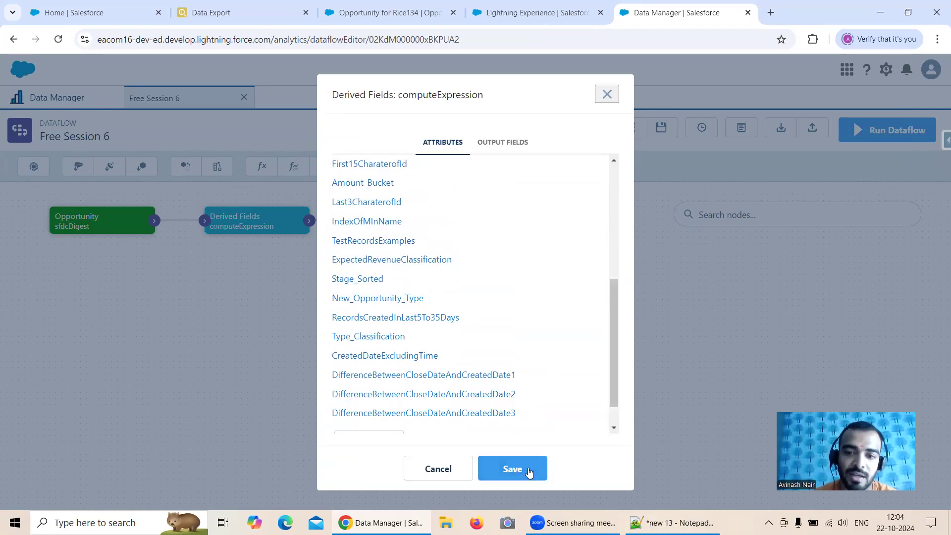
Review the SAQL expressions of the three DifferenceBetweenCloseDateAndCreatedDate fields in the Derived Fields node and close it without changes
click(578, 388)
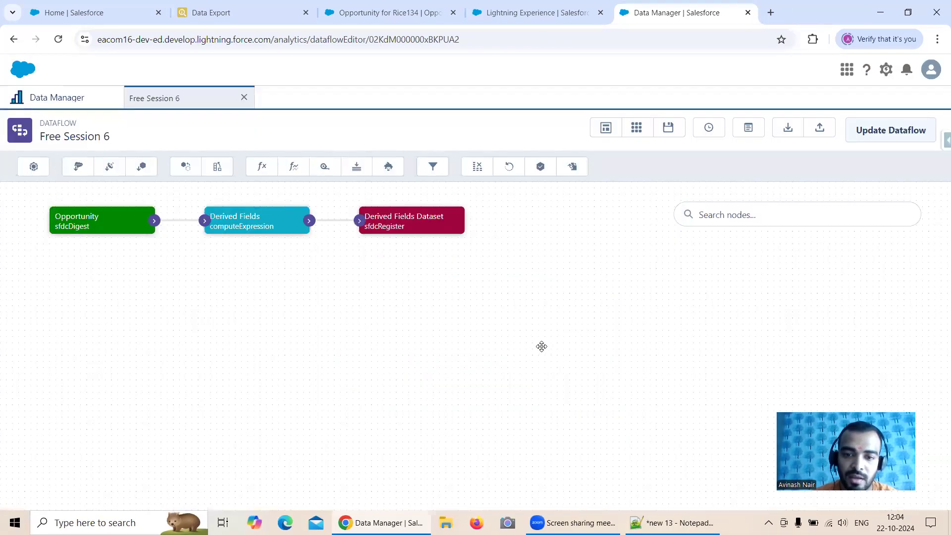
click(271, 224)
scroll(430, 297, down, 5)
click(427, 365)
scroll(446, 346, down, 3)
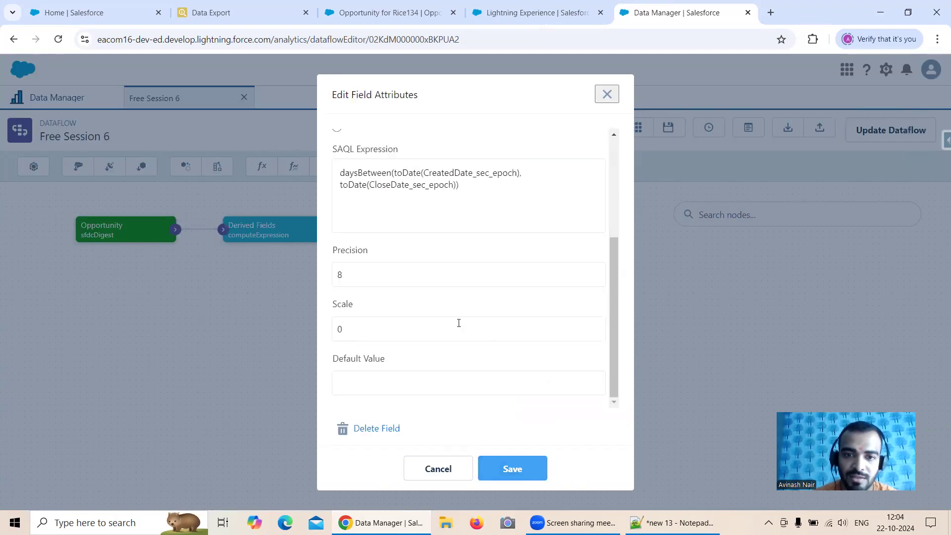
click(455, 468)
scroll(436, 376, down, 5)
click(422, 366)
scroll(436, 396, down, 5)
click(437, 467)
scroll(421, 367, down, 5)
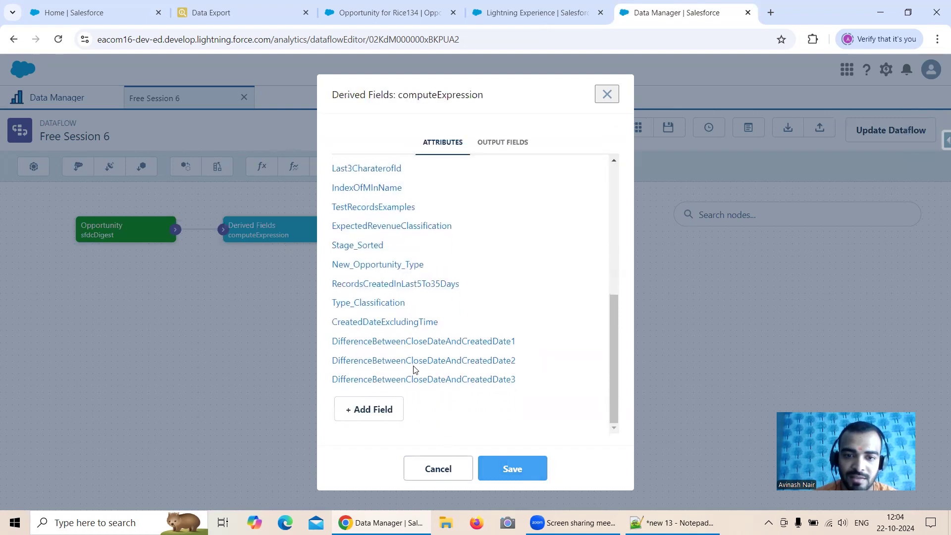
click(411, 341)
scroll(455, 321, down, 5)
click(462, 469)
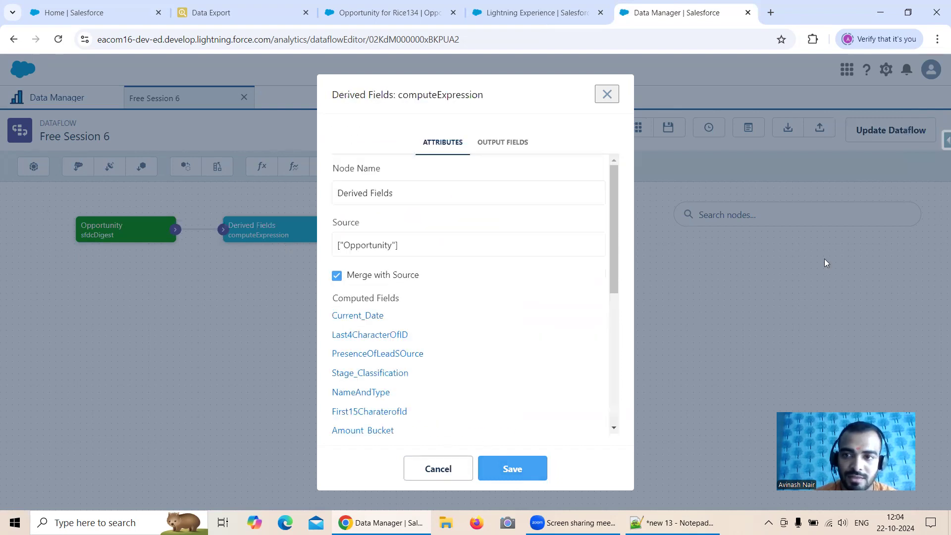
click(448, 469)
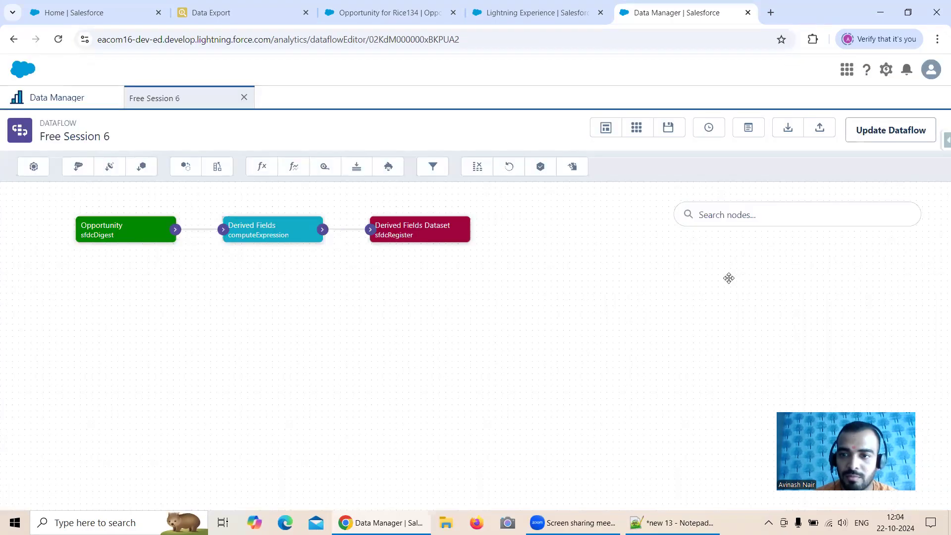
Update the Free Session 6 dataflow, run it, and go to the data monitor
click(882, 131)
click(634, 329)
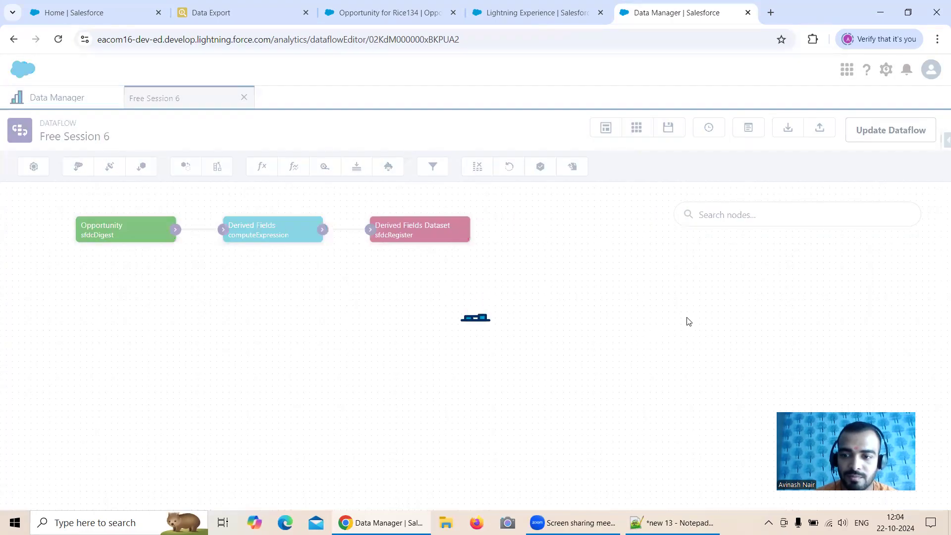
click(868, 140)
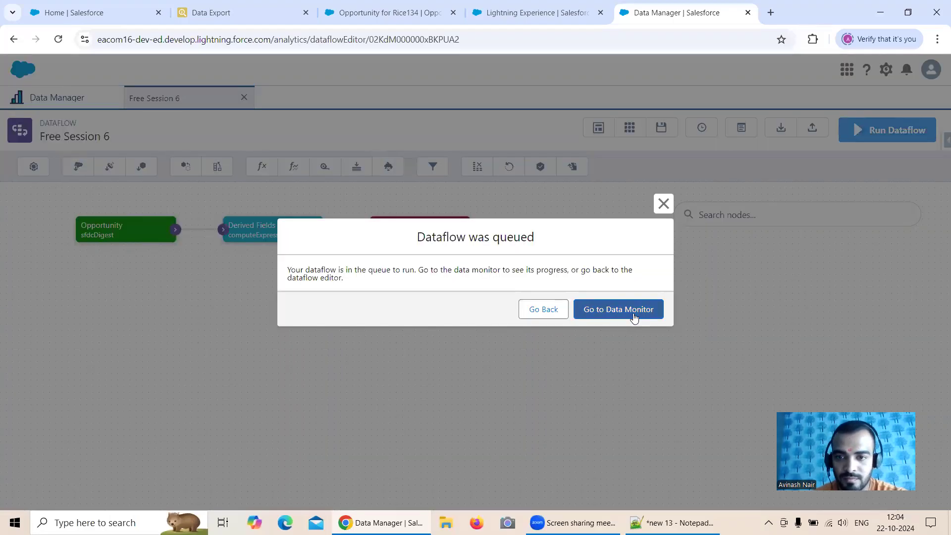
click(634, 317)
Refresh the job list and read the full message of the latest Free Session 6 run
click(923, 158)
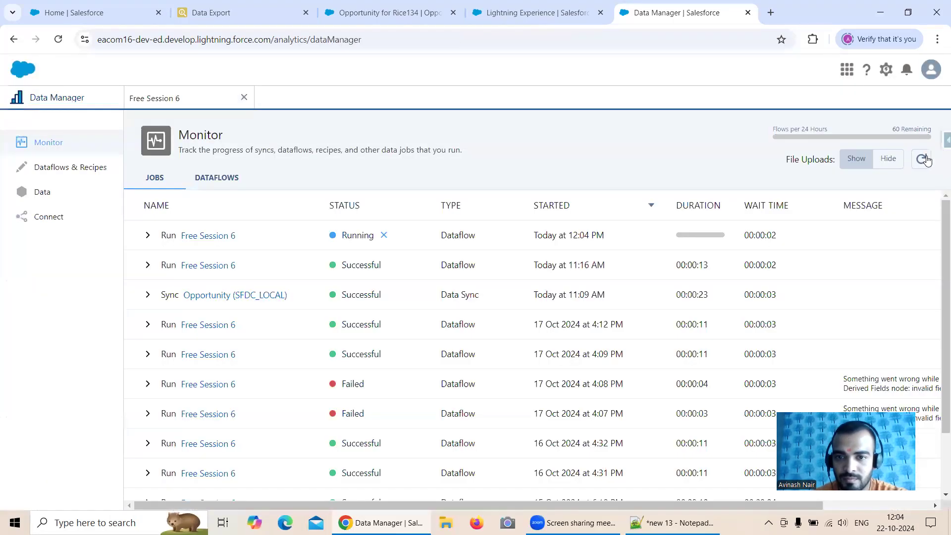
click(922, 159)
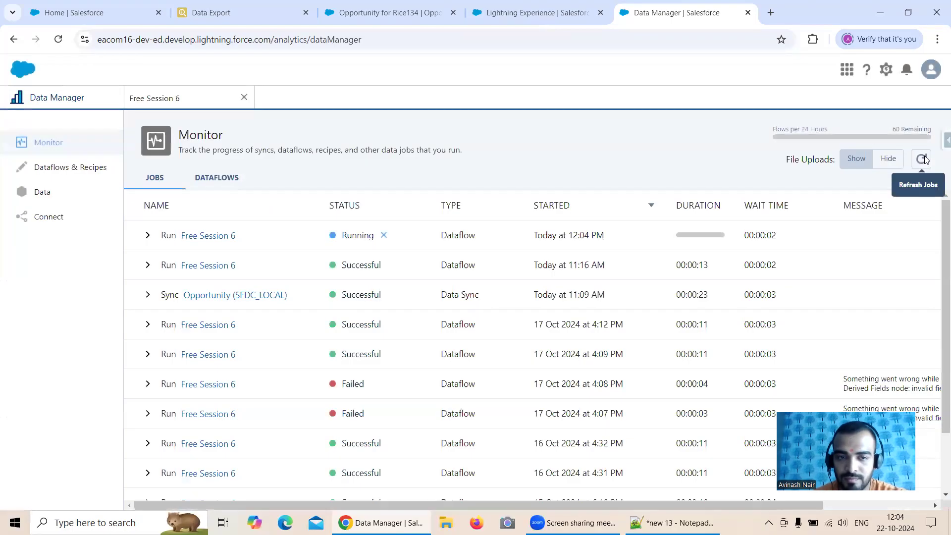
click(922, 159)
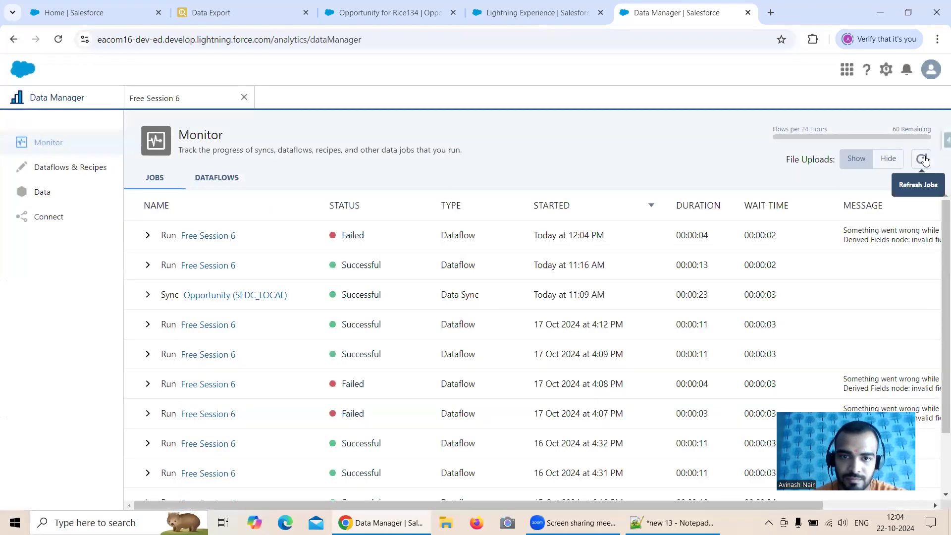
drag(714, 505, 824, 504)
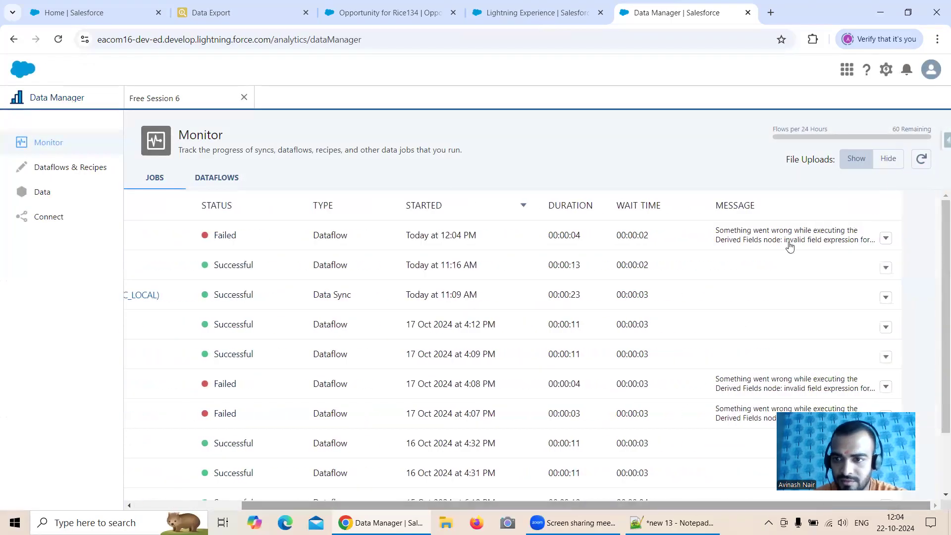
mouse_move(789, 246)
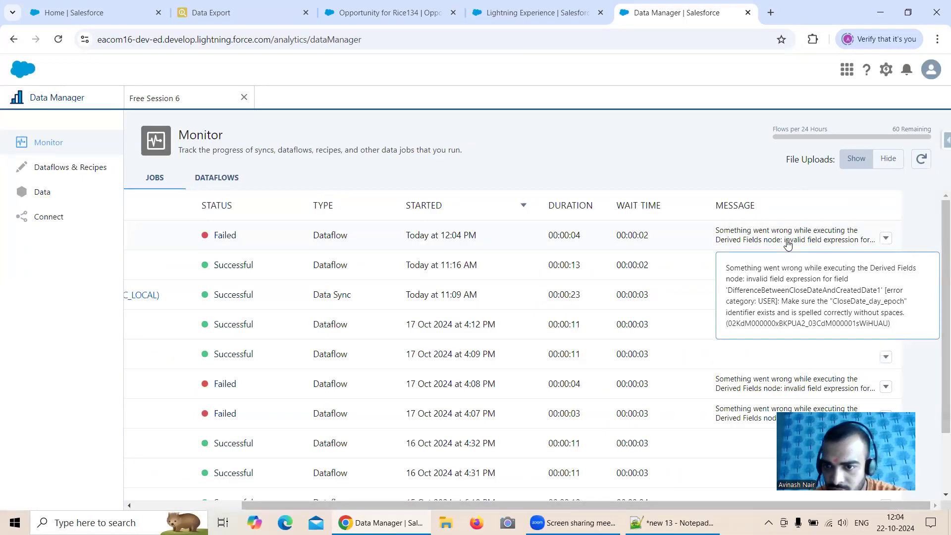
Return to the Free Session 6 dataflow, add the CloseDate field to the Opportunity sfdcDigest node, and save the node
click(176, 98)
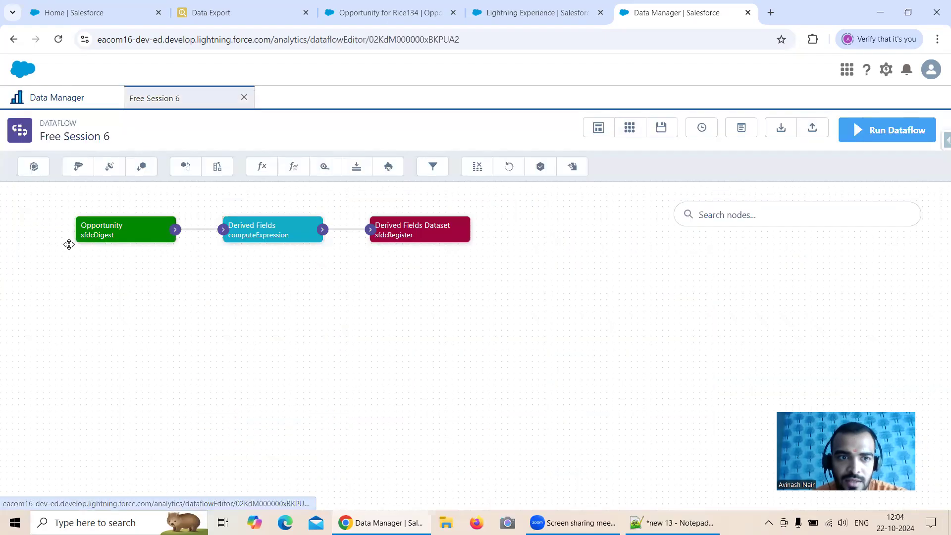
click(116, 232)
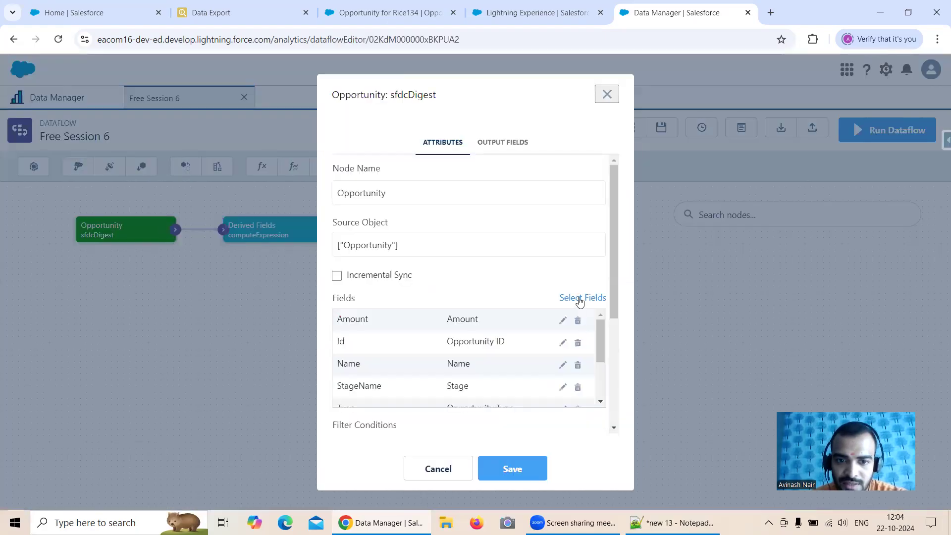
click(580, 299)
click(463, 312)
text(Cr)
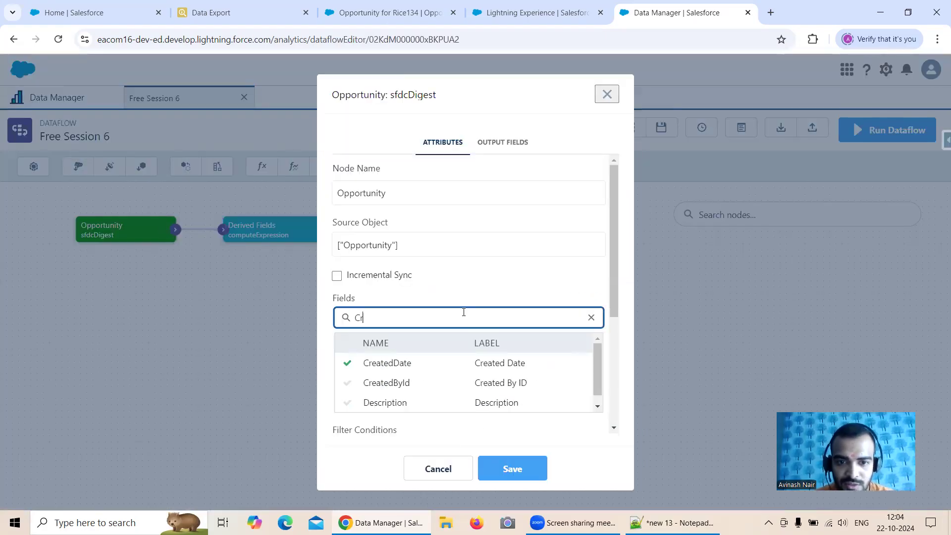
key(BackSpace)
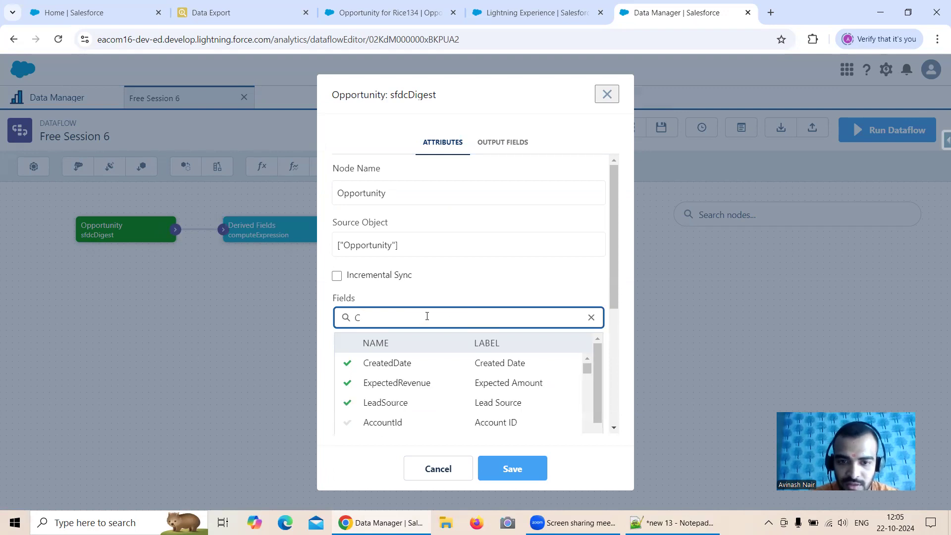
text(lo)
click(411, 365)
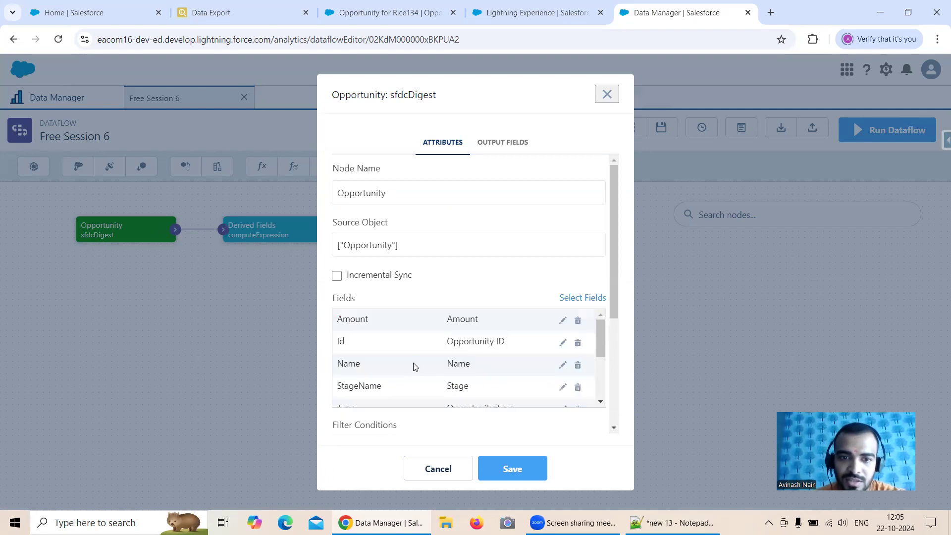
click(512, 468)
click(578, 388)
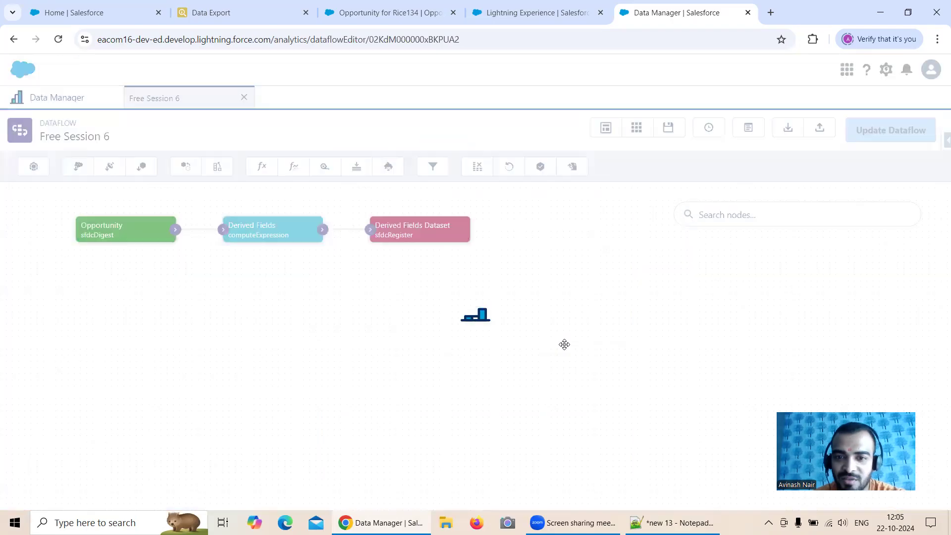
Overwrite the dataflow with the updated Opportunity node, run it again, and return to the data monitor
click(880, 131)
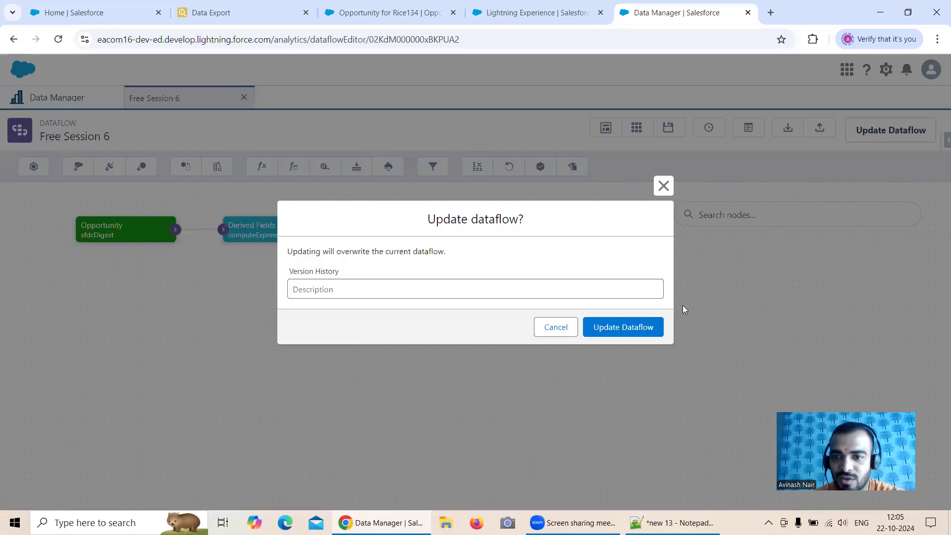
click(640, 327)
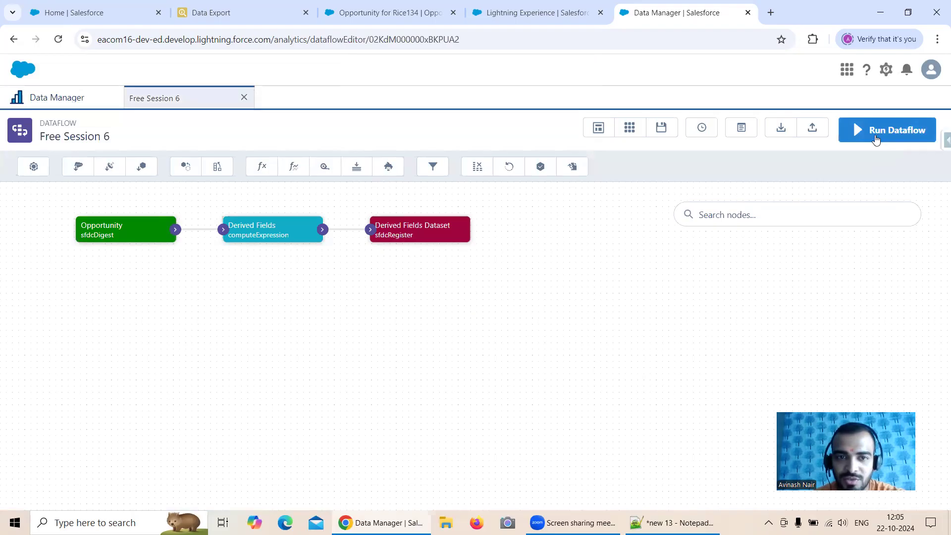
click(875, 134)
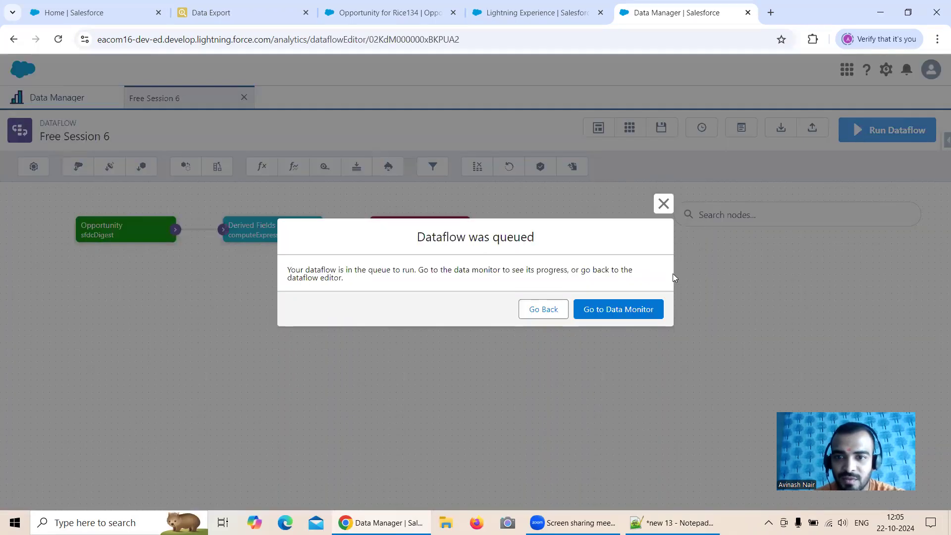
click(636, 314)
Refresh the job list repeatedly until the newest Free Session 6 run finishes
click(923, 159)
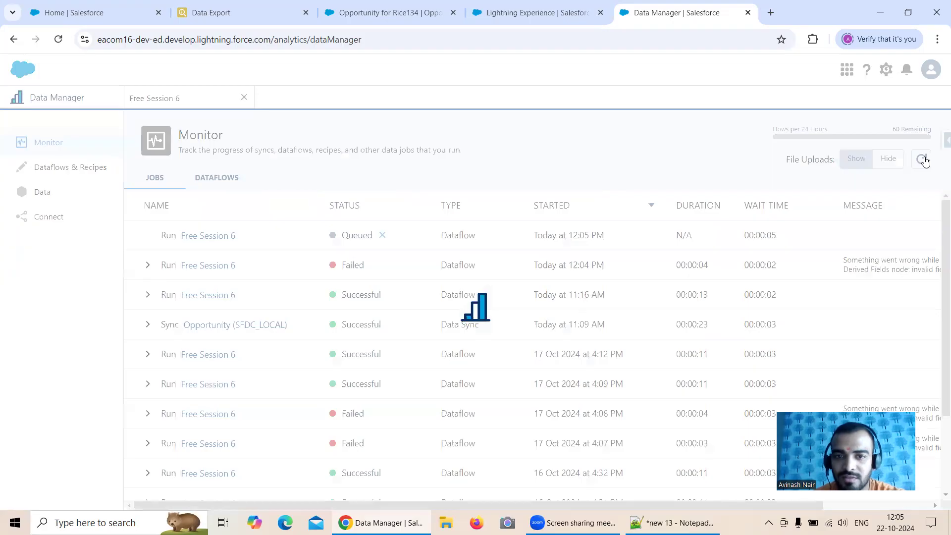
click(923, 159)
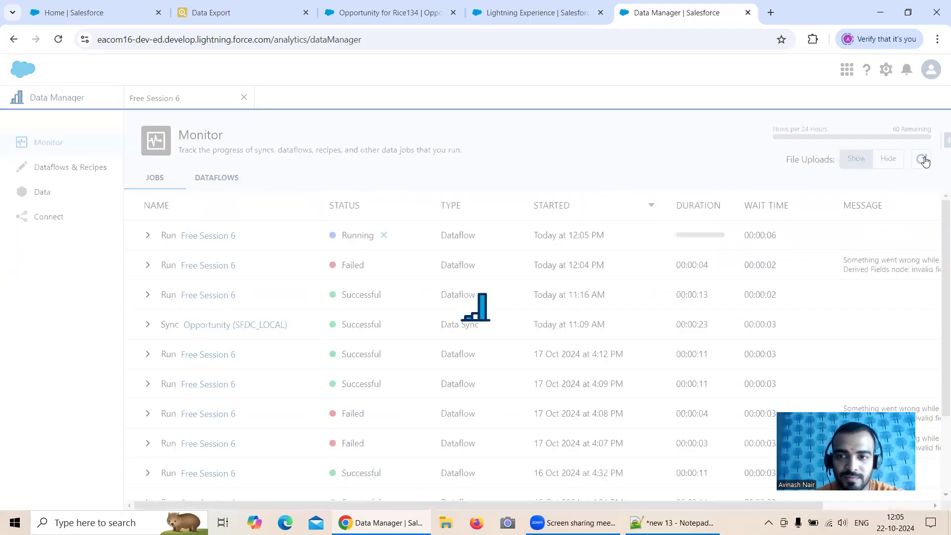
click(923, 159)
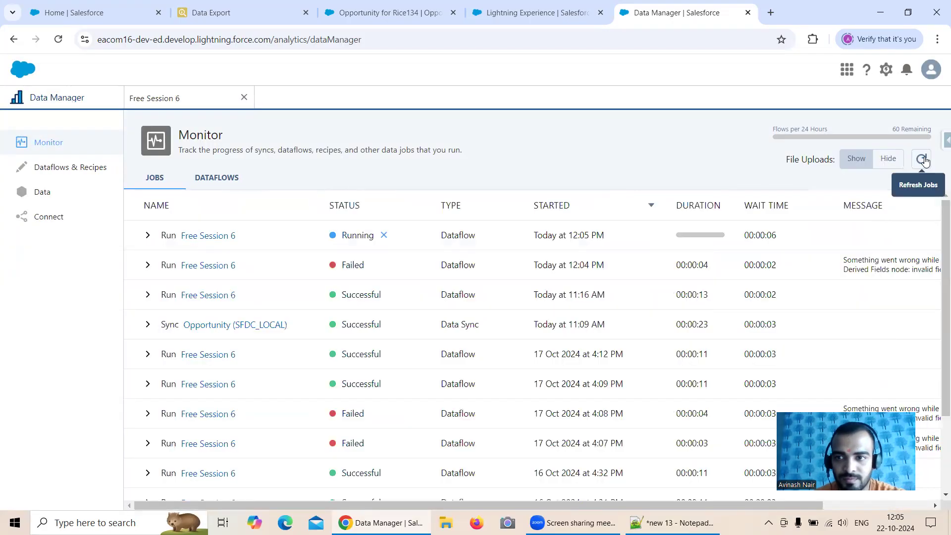
click(923, 159)
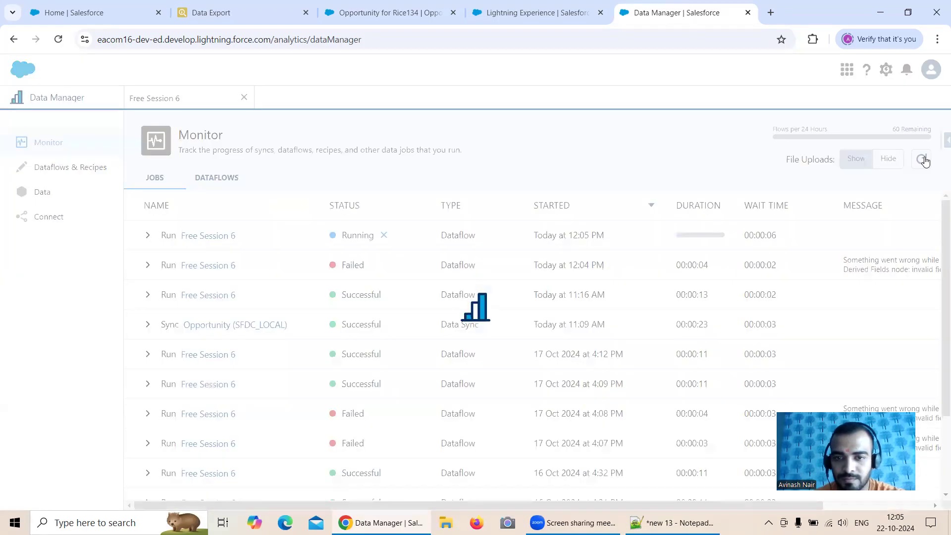
click(923, 158)
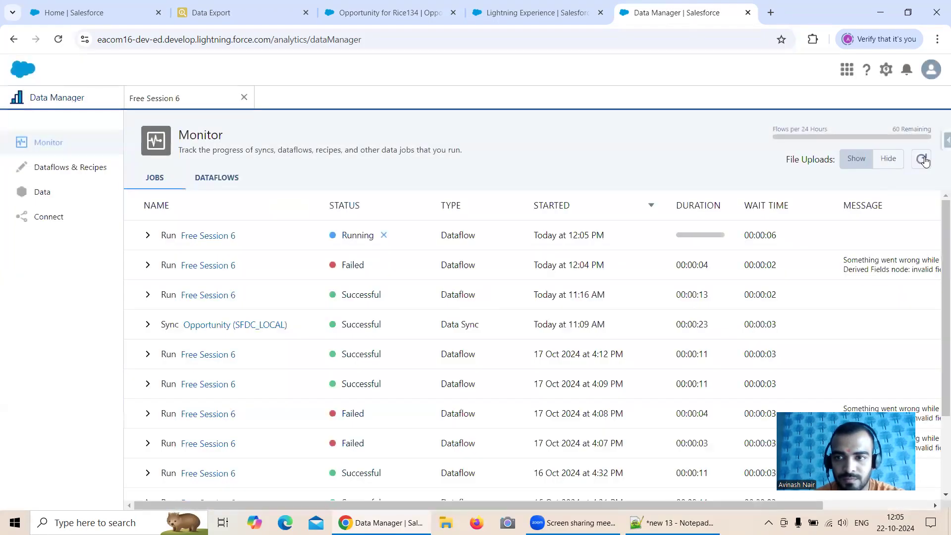
click(923, 159)
click(925, 161)
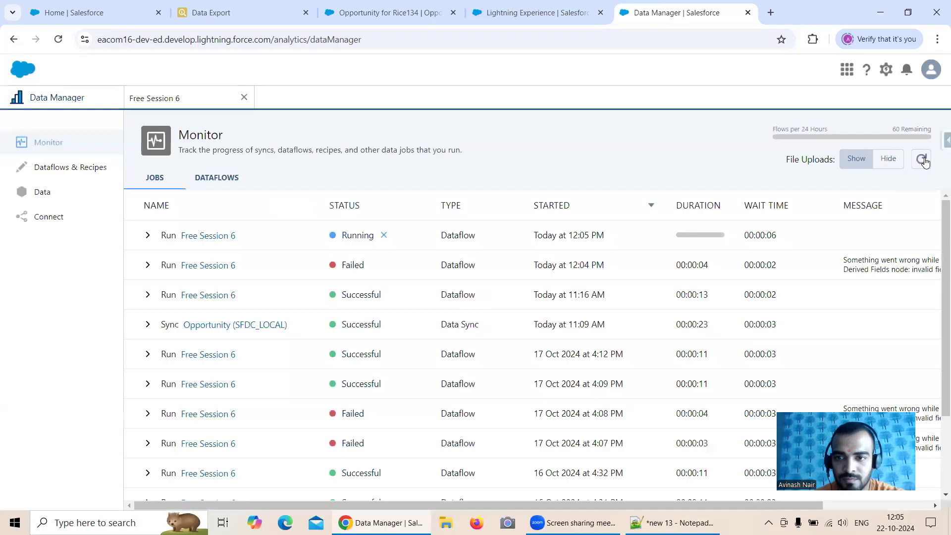
click(925, 162)
click(924, 161)
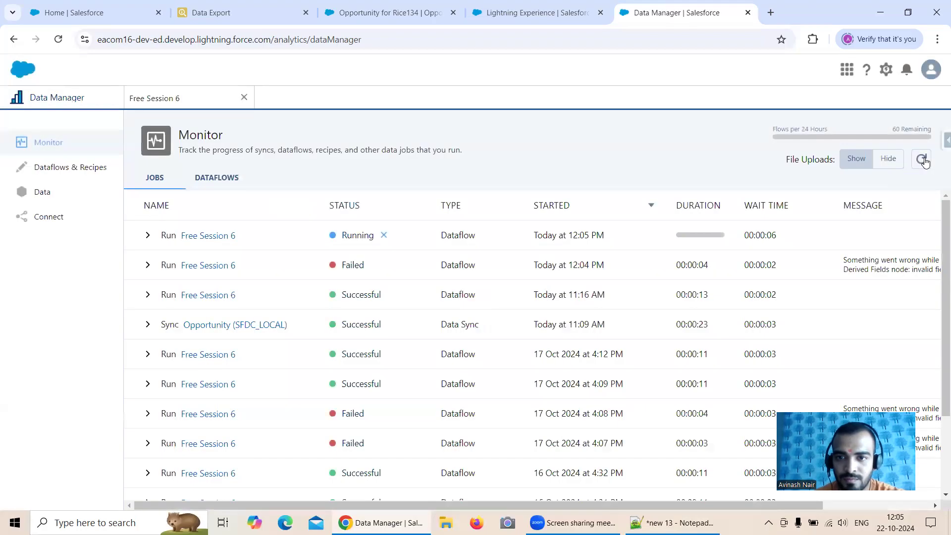
click(924, 162)
click(924, 161)
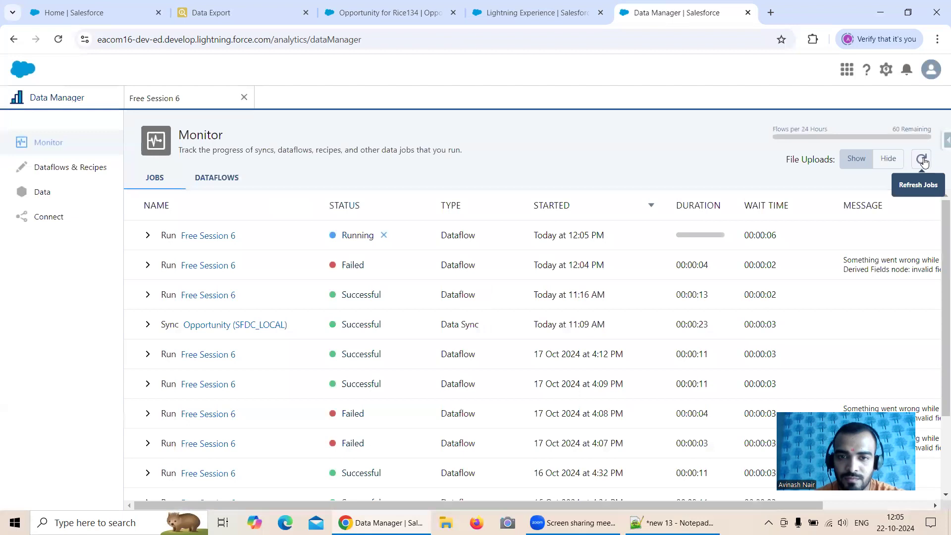
click(924, 161)
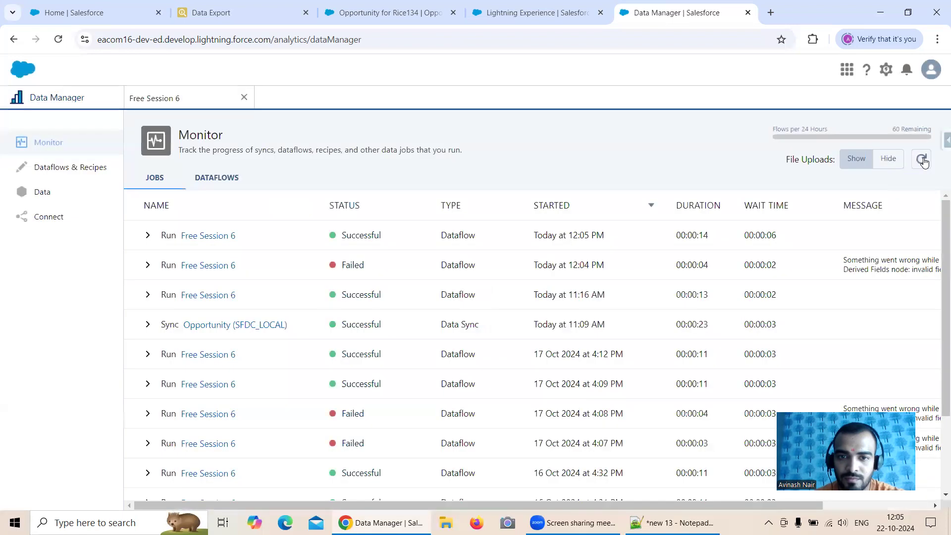
Launch Analytics Studio from the Jobs Monitor page, close the opportunity record's browser tab, and show the Analytics Studio home page
click(577, 15)
click(349, 13)
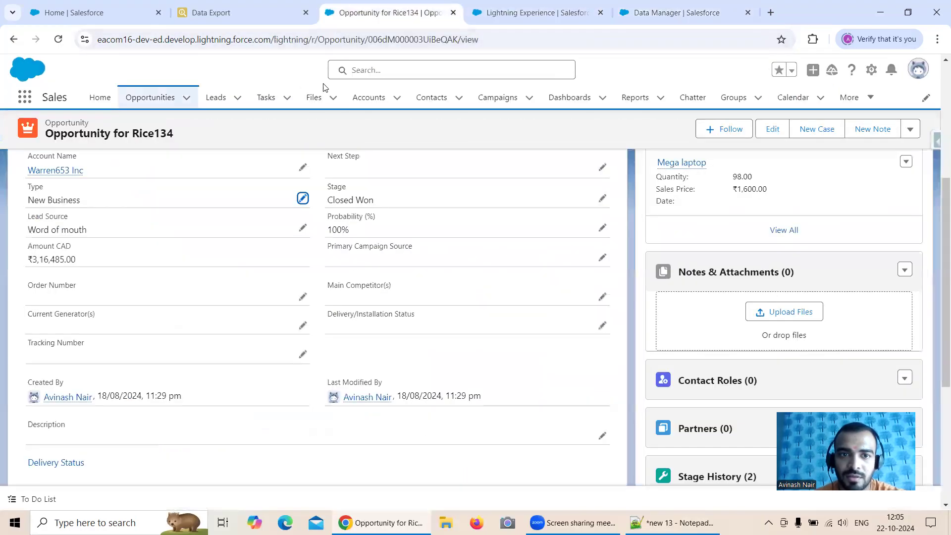
key(ctrl+Tab)
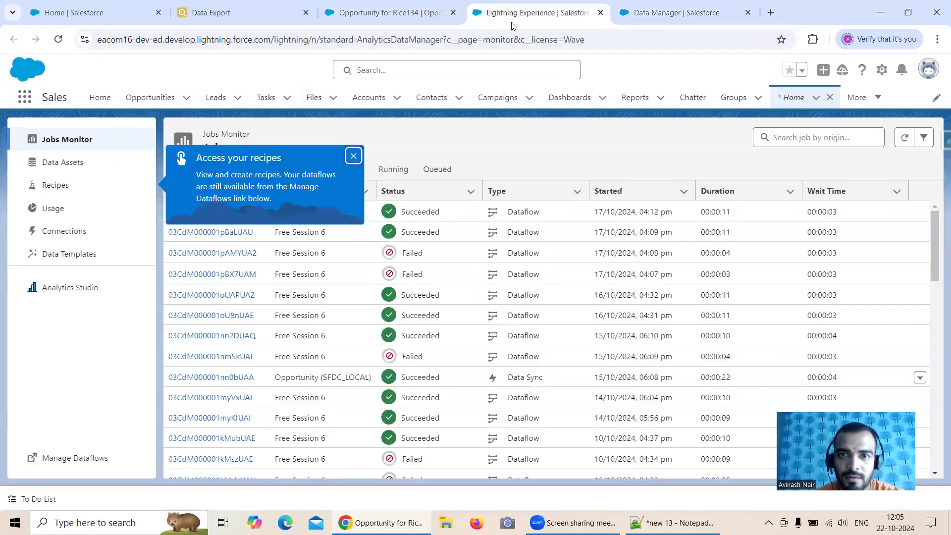
click(65, 288)
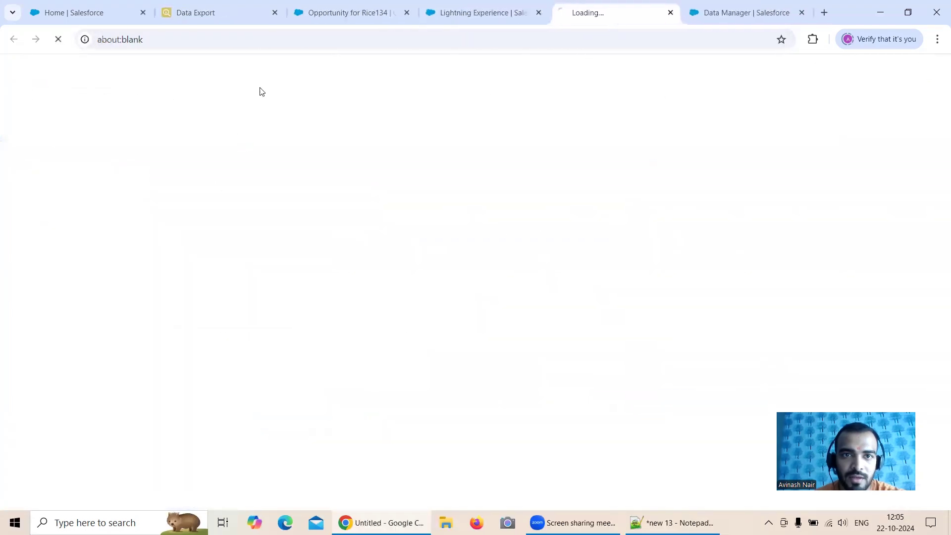
click(324, 18)
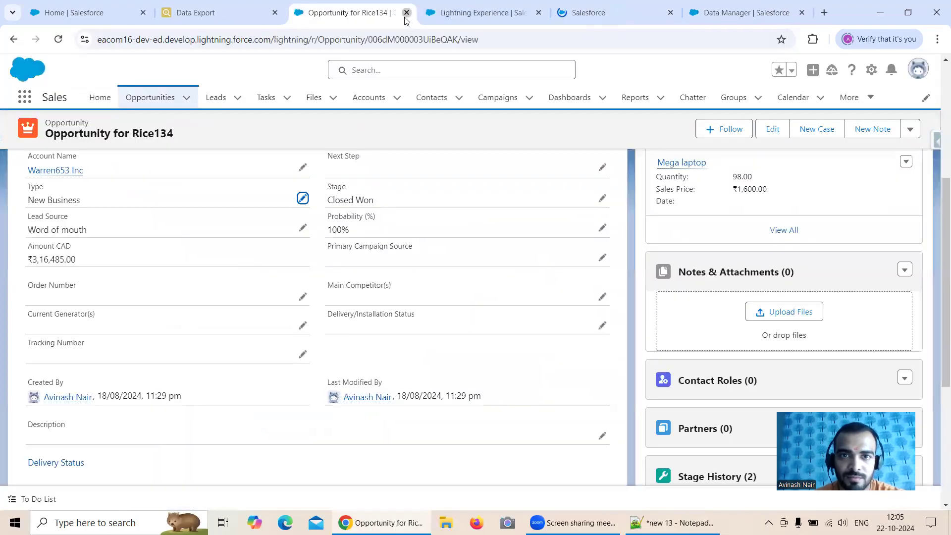
click(405, 15)
click(472, 20)
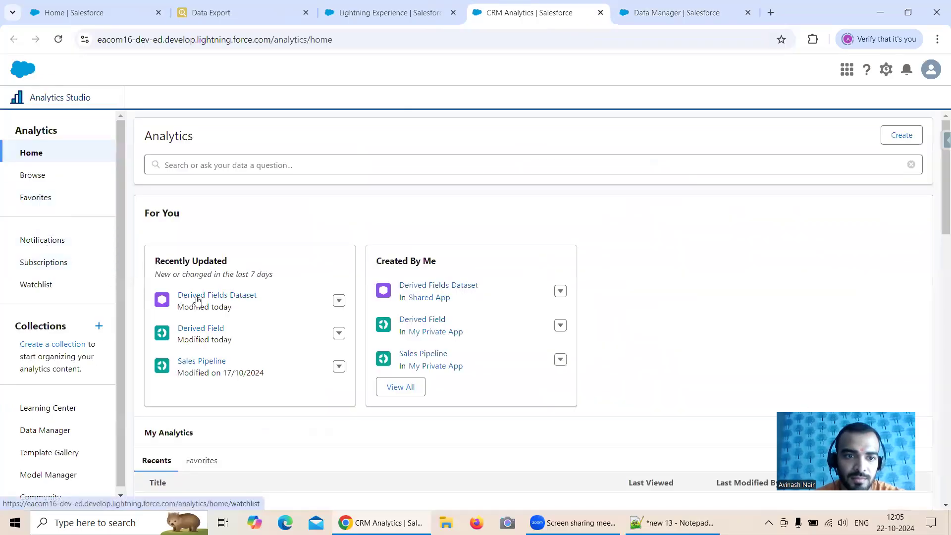
Open the Derived Field lens and add the DifferenceBetweenCloseDateAndCreatedDate1, 2 and 3 measures to its table columns
click(200, 328)
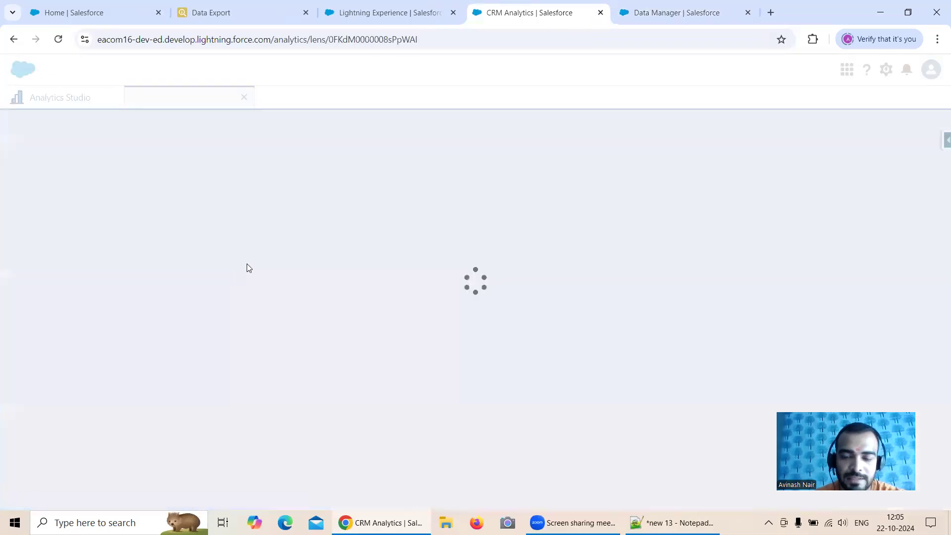
scroll(132, 263, down, 4)
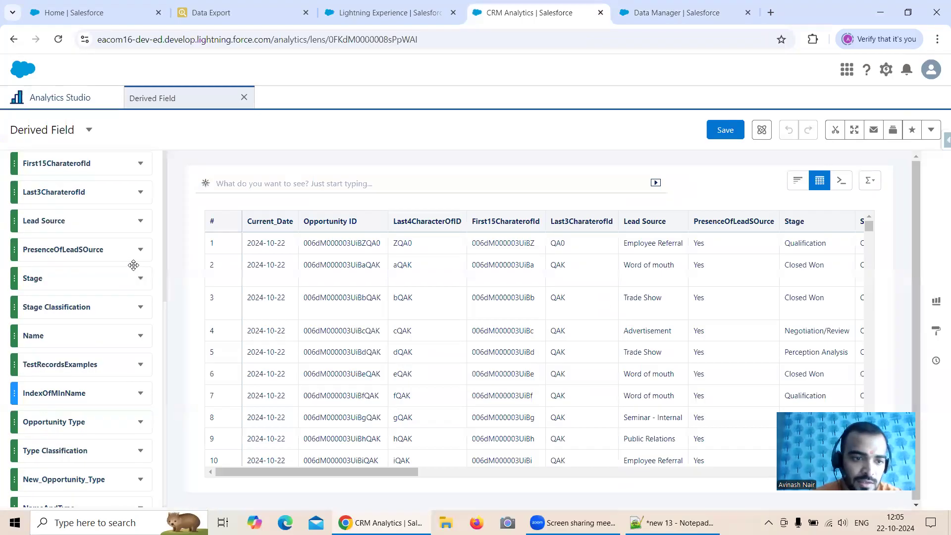
scroll(133, 277, down, 5)
click(78, 446)
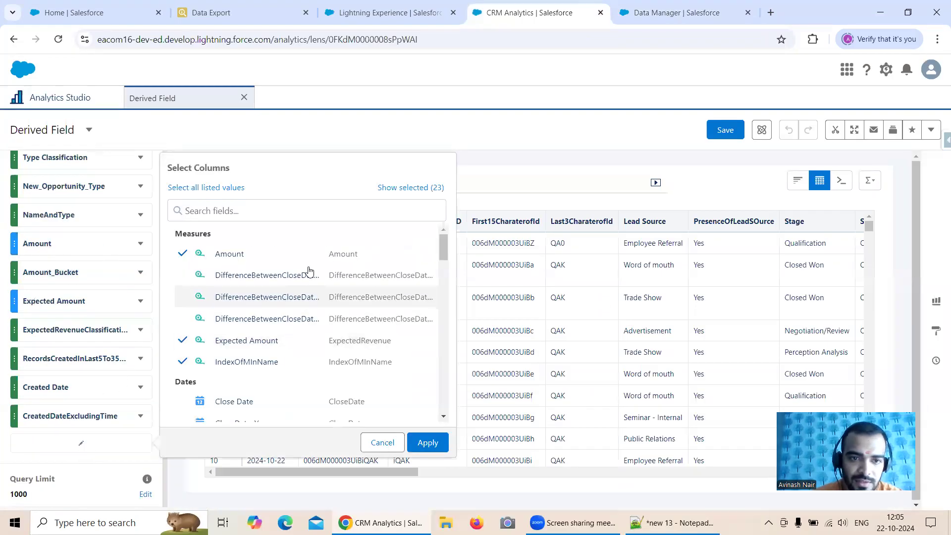
click(282, 277)
click(286, 298)
click(288, 319)
click(422, 438)
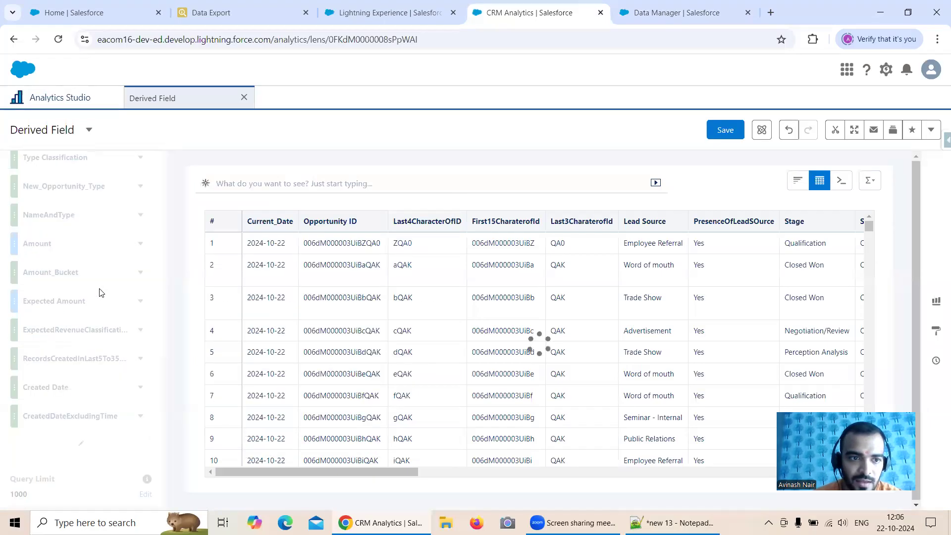
Move the Created Date column below CreatedDateExcludingTime in the lens's column list
scroll(120, 276, down, 2)
scroll(121, 277, down, 1)
drag(93, 301, 96, 331)
Add the Close Date column to the table and place it directly before Created Date
click(97, 446)
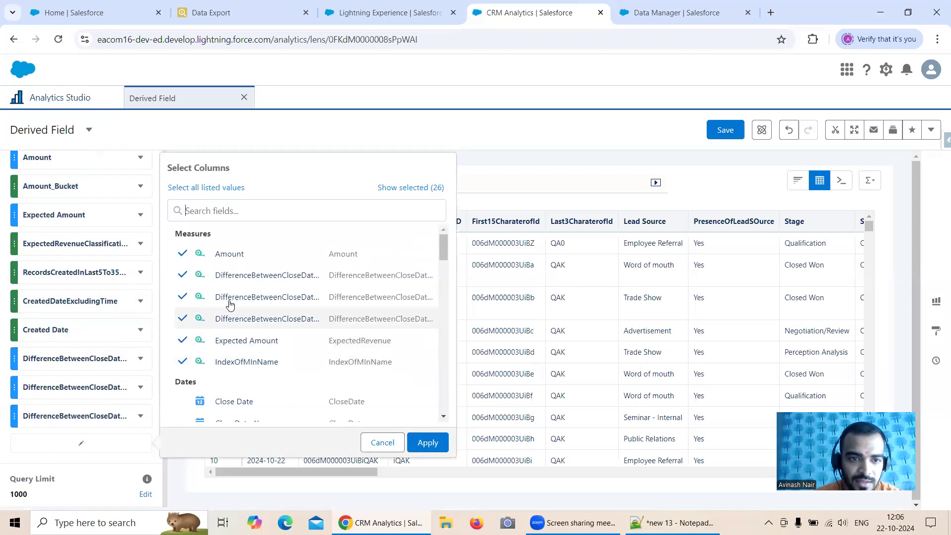
text(Close)
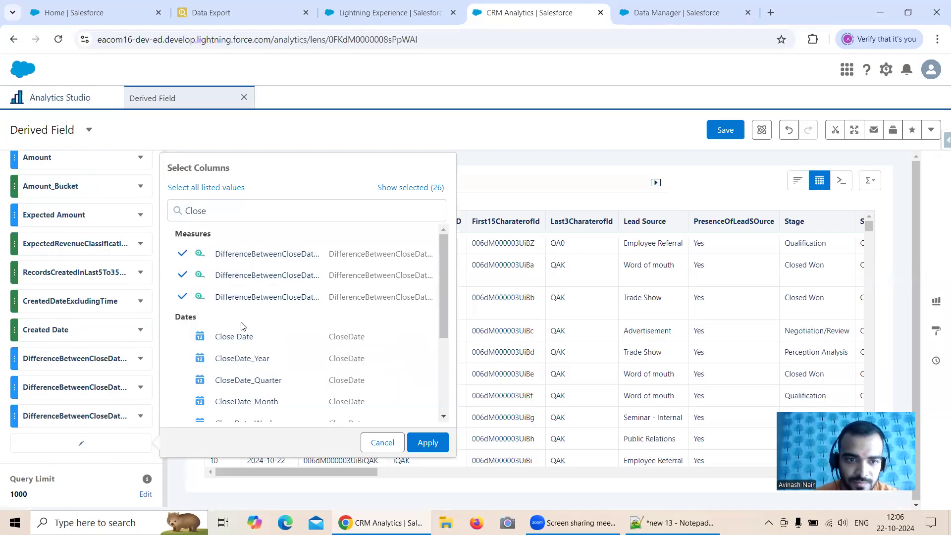
click(420, 445)
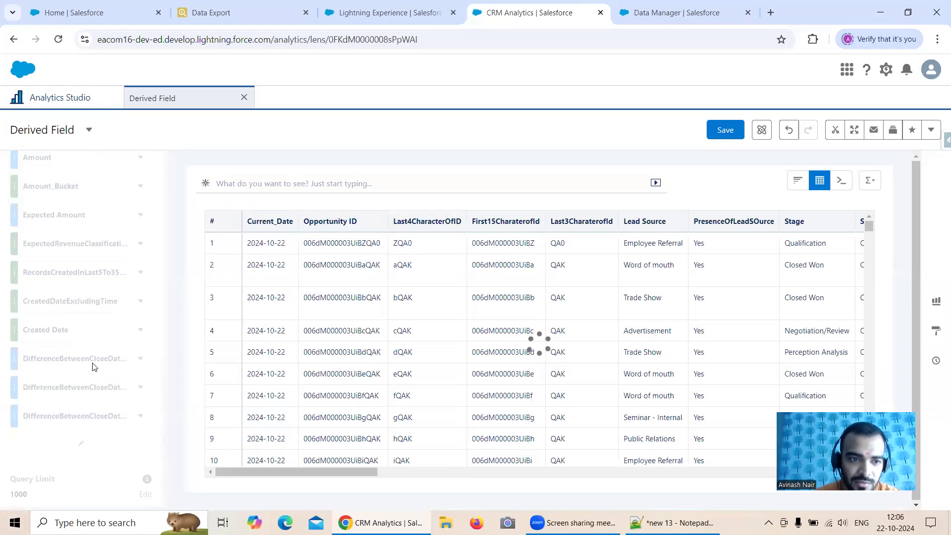
drag(83, 436, 82, 331)
Compare the three date-difference columns with Close Date and Created Date in the table's first rows
drag(317, 466, 796, 117)
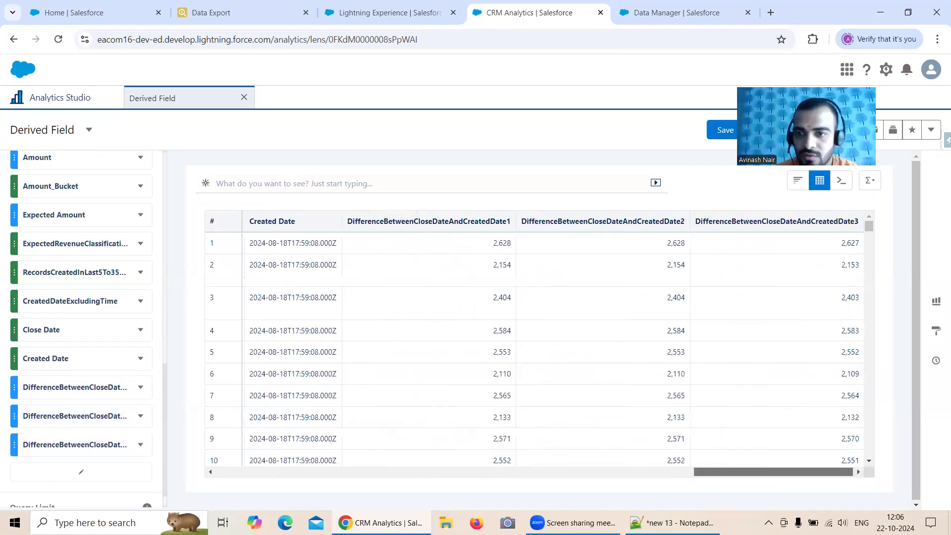
drag(737, 469, 698, 472)
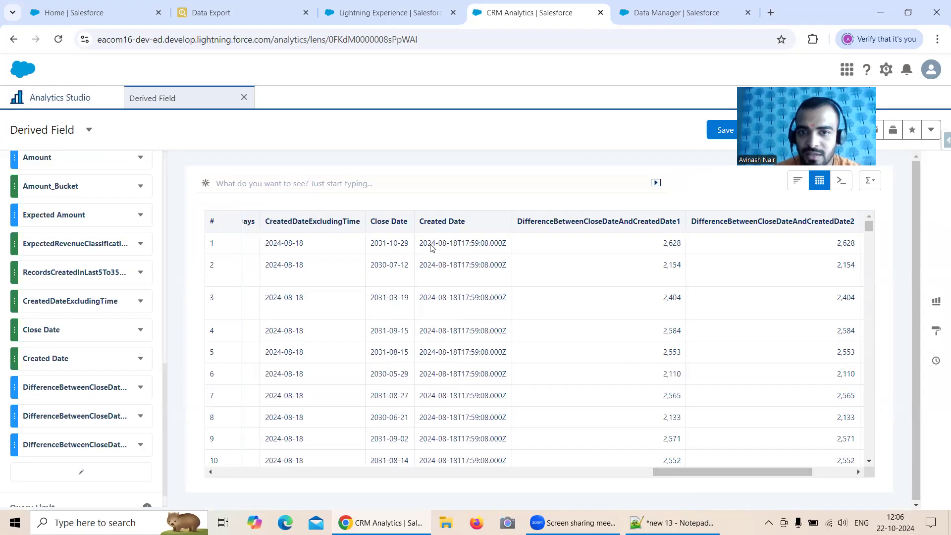
drag(659, 246, 683, 251)
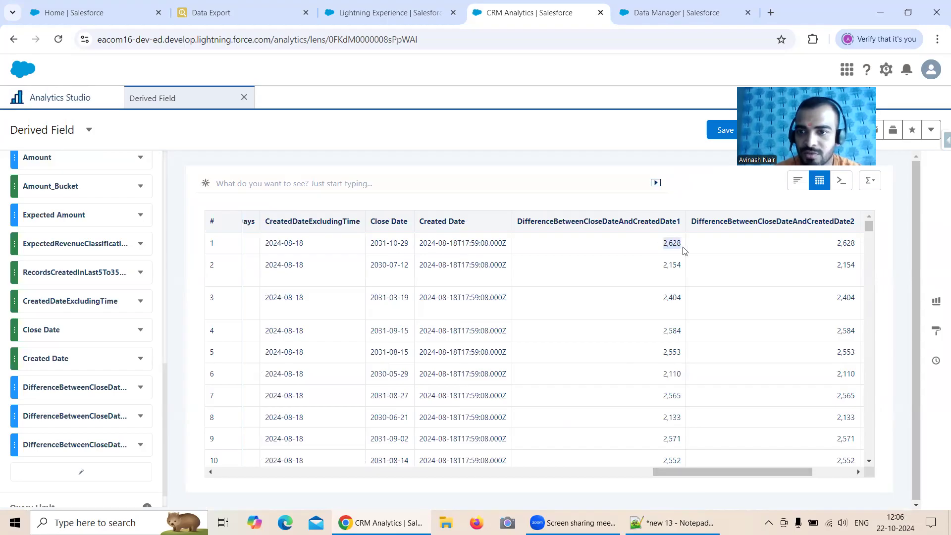
drag(718, 472, 793, 475)
drag(834, 249, 861, 249)
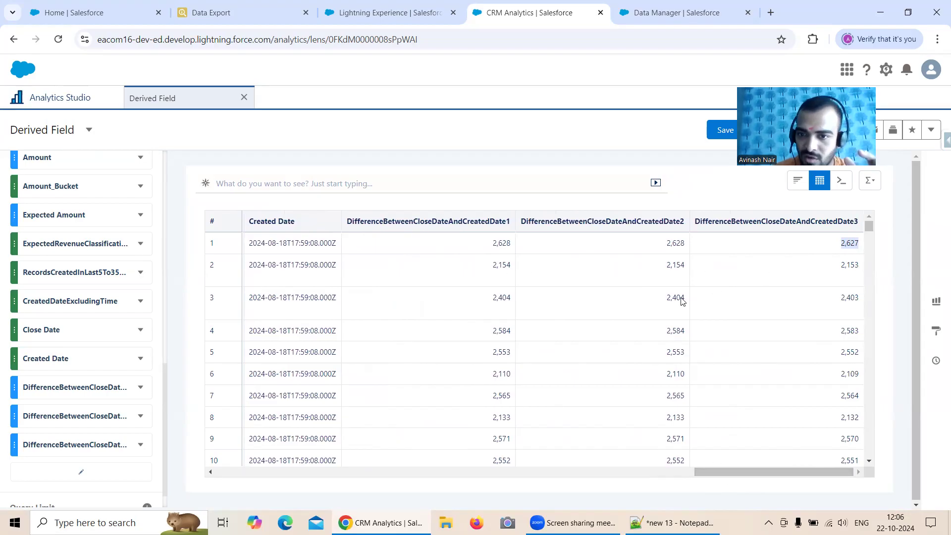
drag(842, 299, 860, 302)
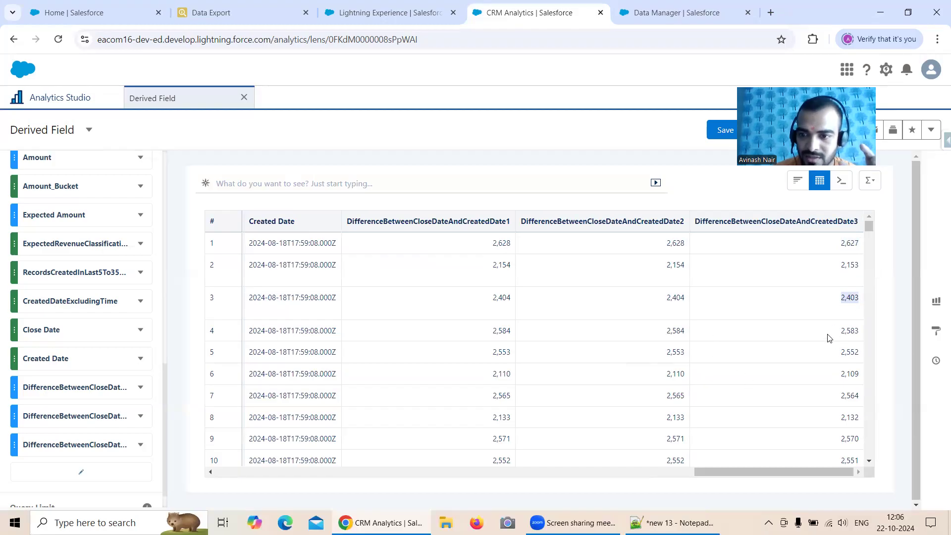
Check the three date-difference columns against each other down to about row 60, and return to the first row
scroll(826, 338, down, 2)
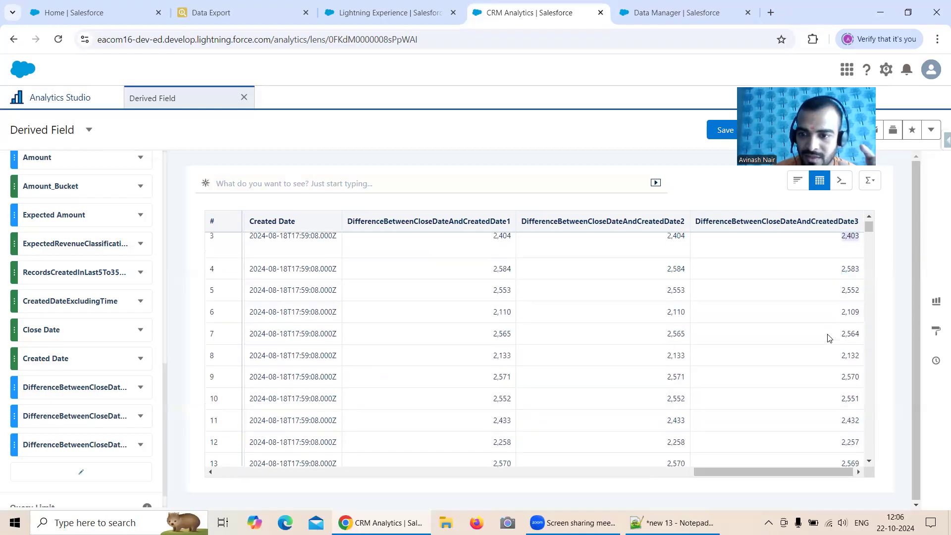
scroll(827, 338, down, 2)
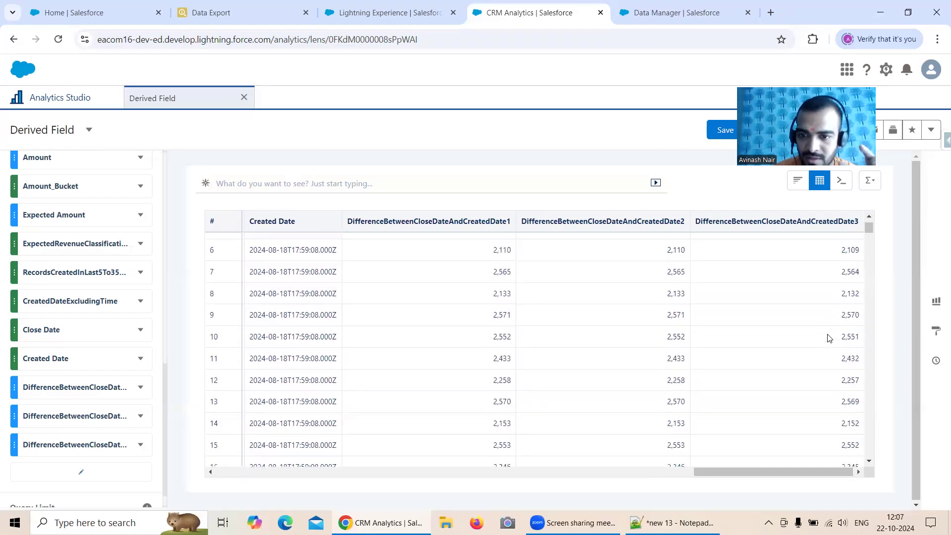
scroll(827, 338, down, 2)
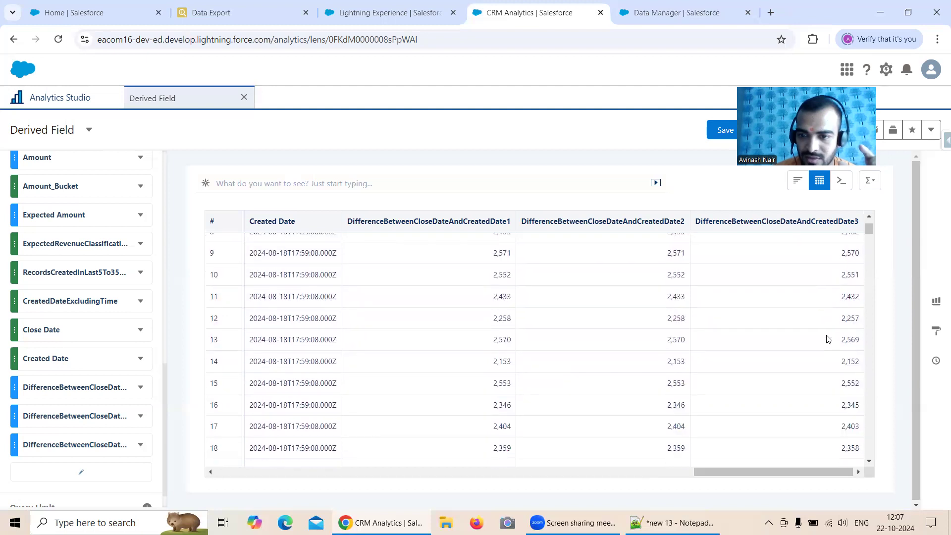
scroll(827, 338, down, 2)
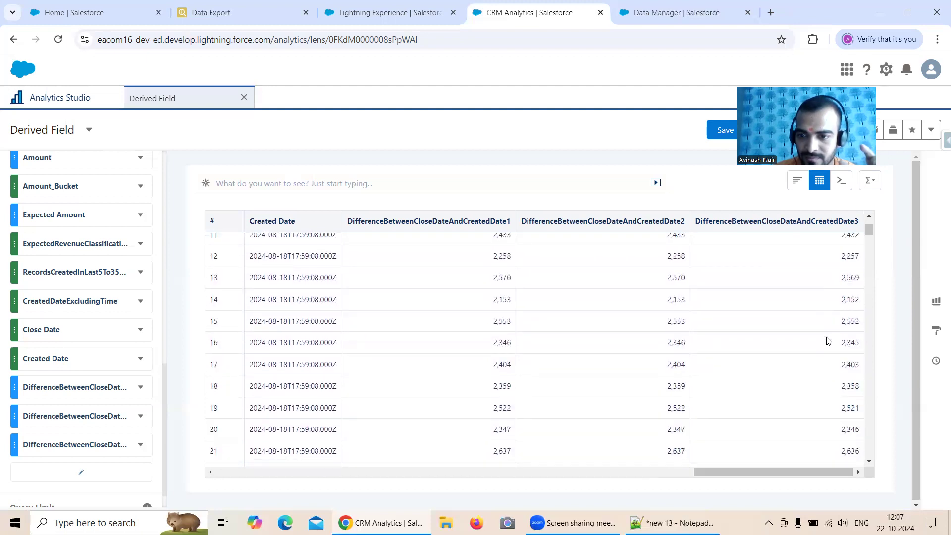
scroll(826, 341, down, 3)
scroll(827, 341, down, 2)
scroll(826, 341, down, 2)
scroll(827, 341, down, 2)
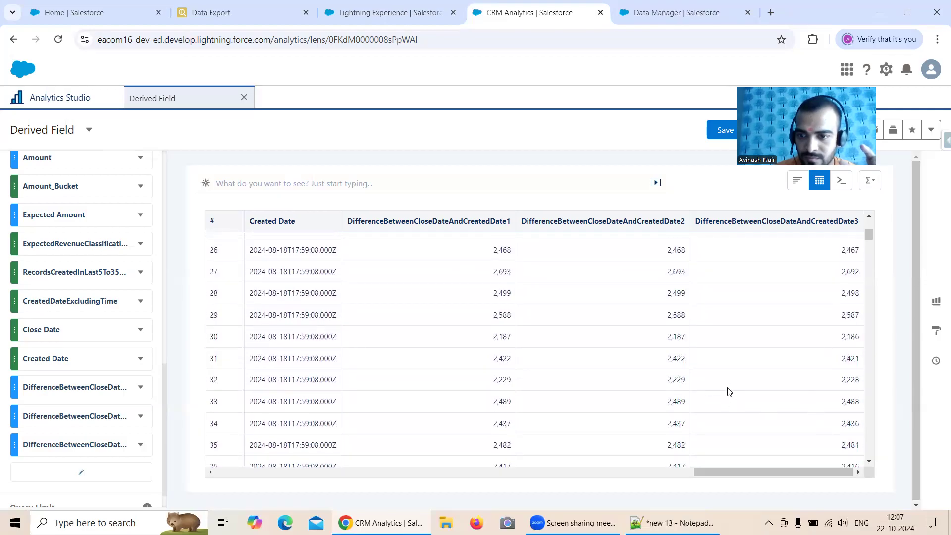
scroll(728, 391, down, 5)
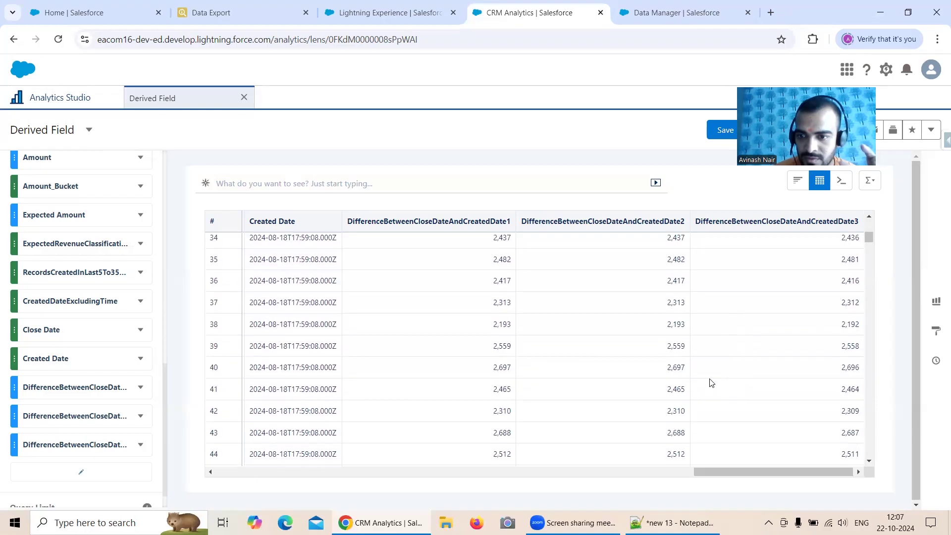
scroll(711, 382, down, 5)
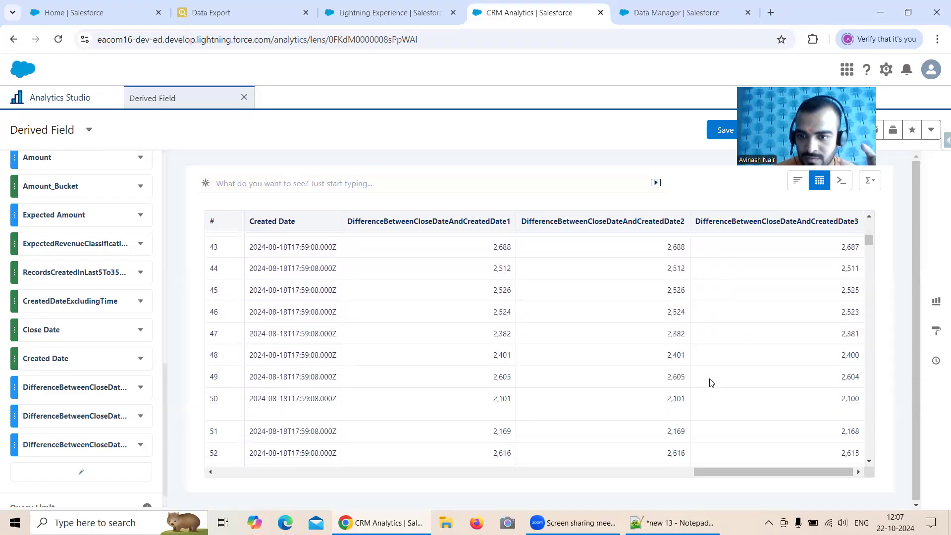
scroll(711, 382, down, 2)
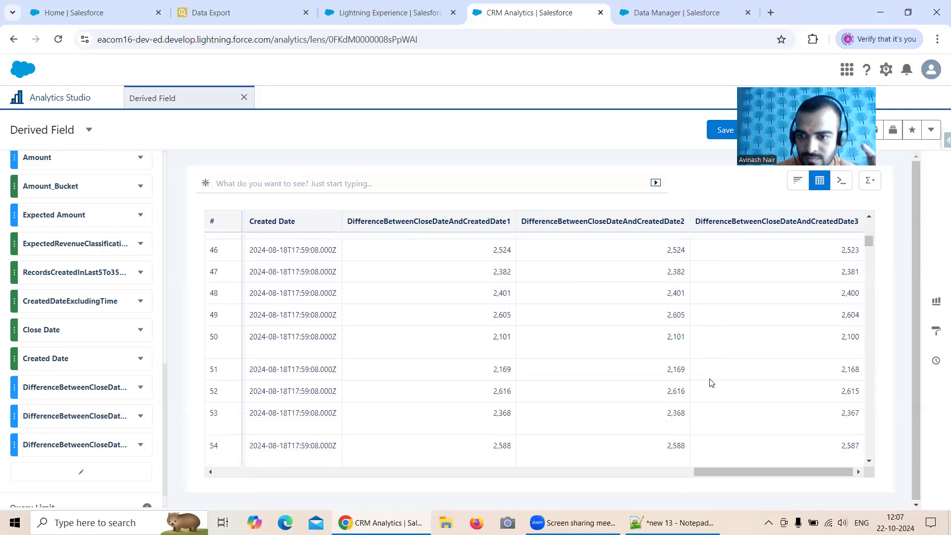
scroll(711, 382, down, 2)
scroll(711, 382, down, 2)
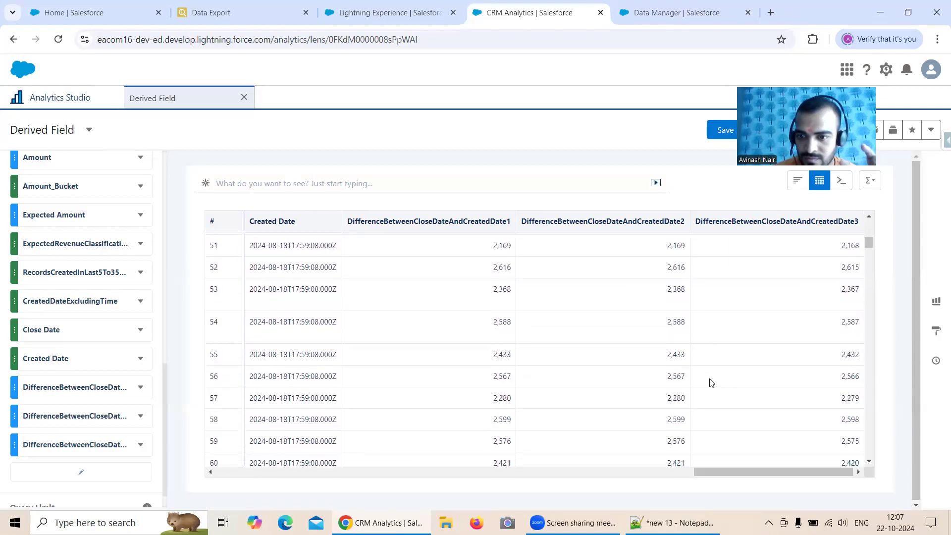
scroll(768, 393, up, 3)
drag(868, 242, 868, 215)
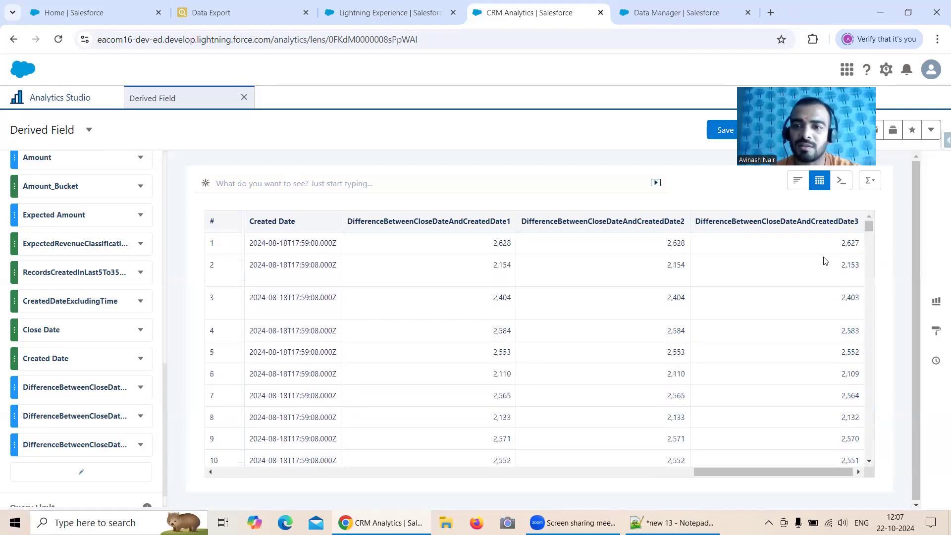
Examine the time portion of the first row's Created Date in relation to its DifferenceBetweenCloseDateAndCreatedDate3 value
drag(852, 245, 858, 245)
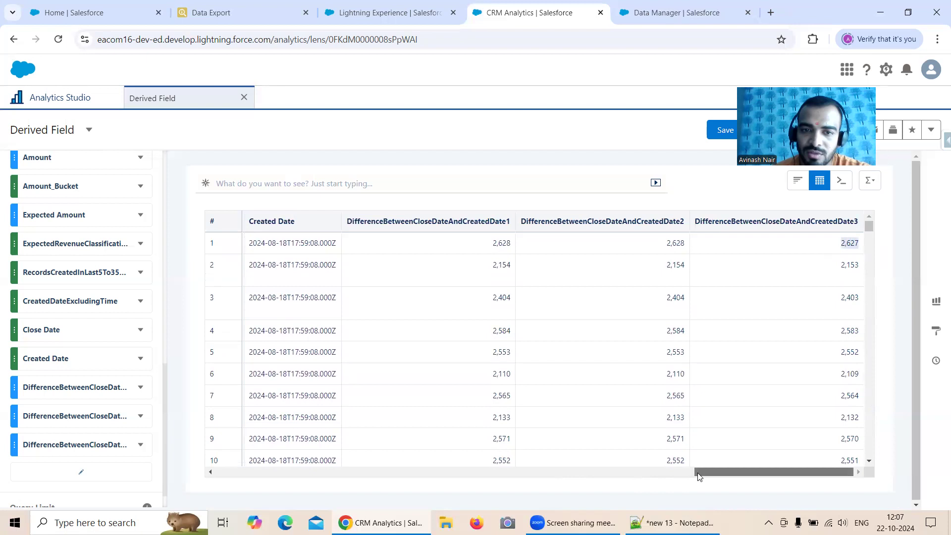
drag(696, 476, 658, 476)
drag(364, 242, 494, 249)
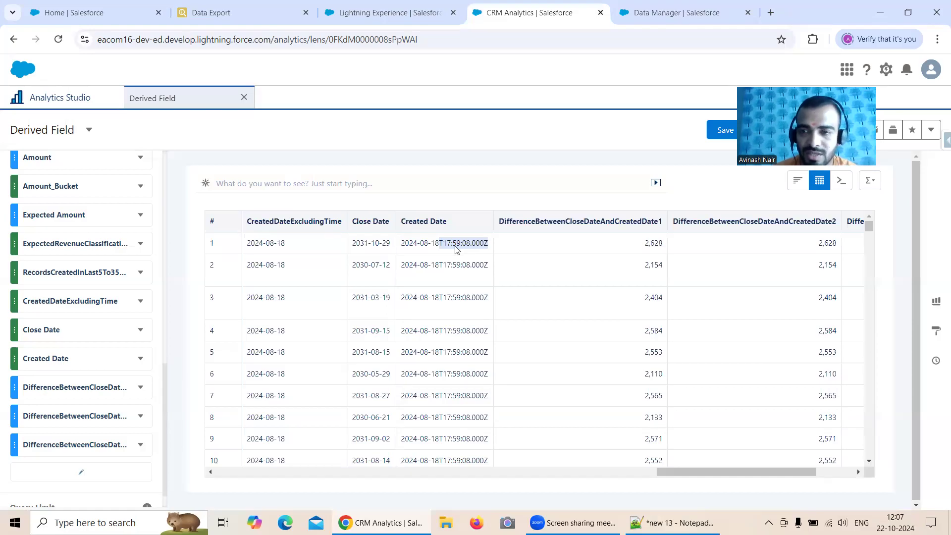
drag(683, 473, 722, 476)
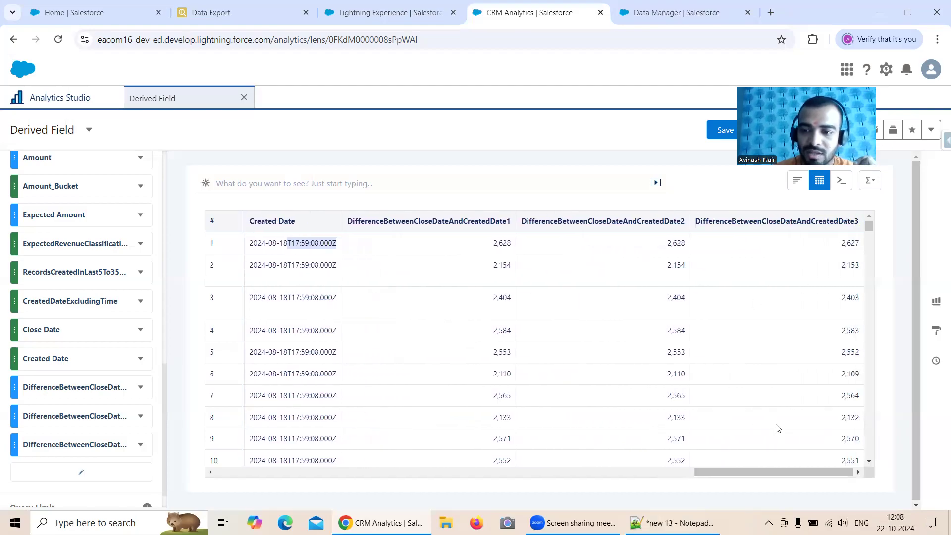
drag(774, 471, 795, 477)
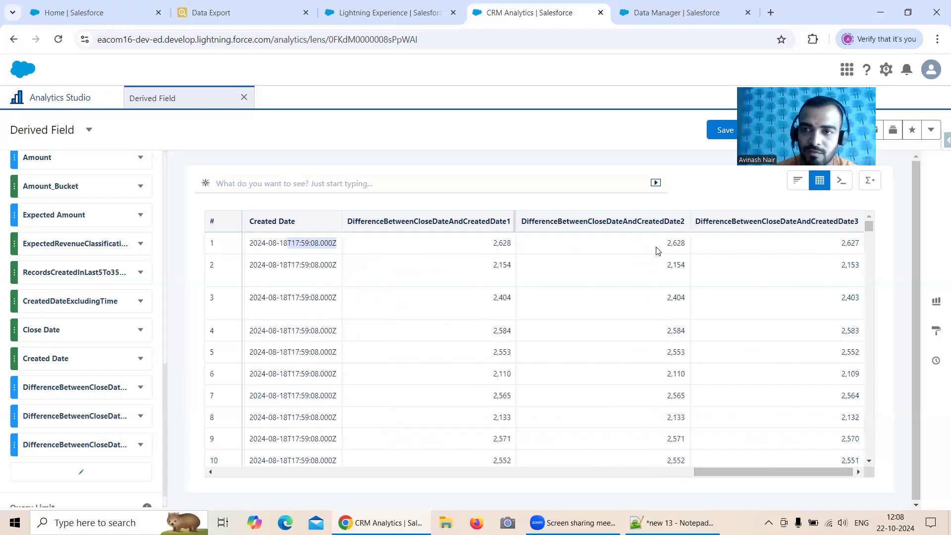
Return to the Free Session 6 dataflow in Data Manager and review DifferenceBetweenCloseDateAndCreatedDate1 in the Derived Fields node without changing it
click(680, 15)
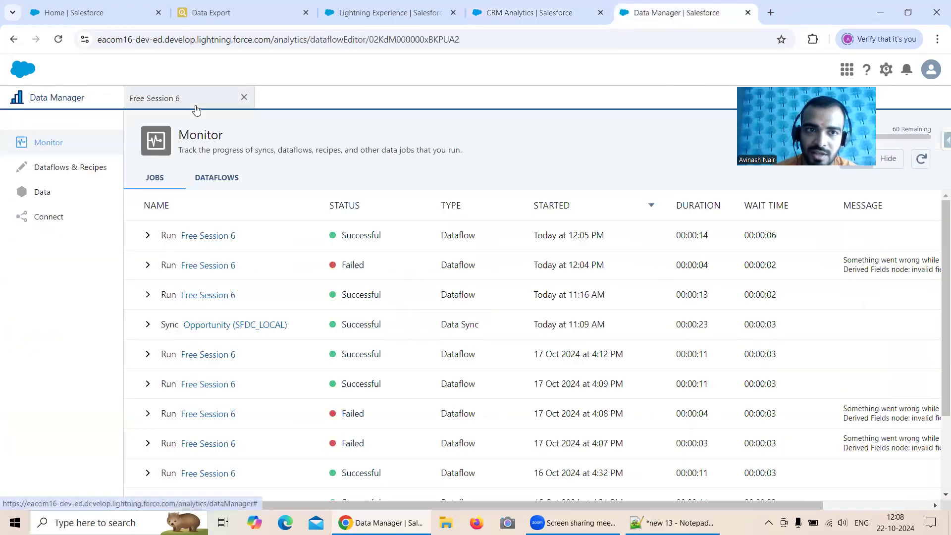
click(196, 105)
click(295, 225)
scroll(460, 261, down, 10)
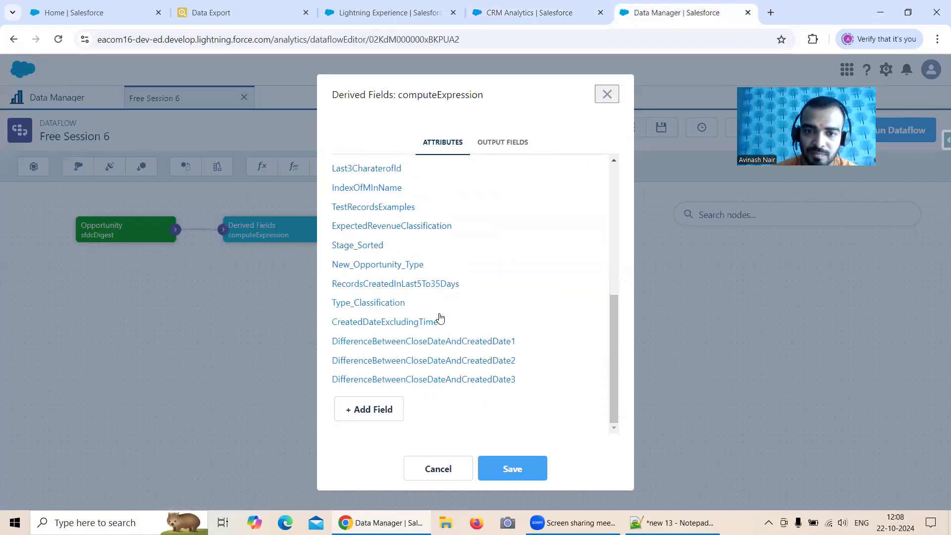
click(440, 341)
click(436, 469)
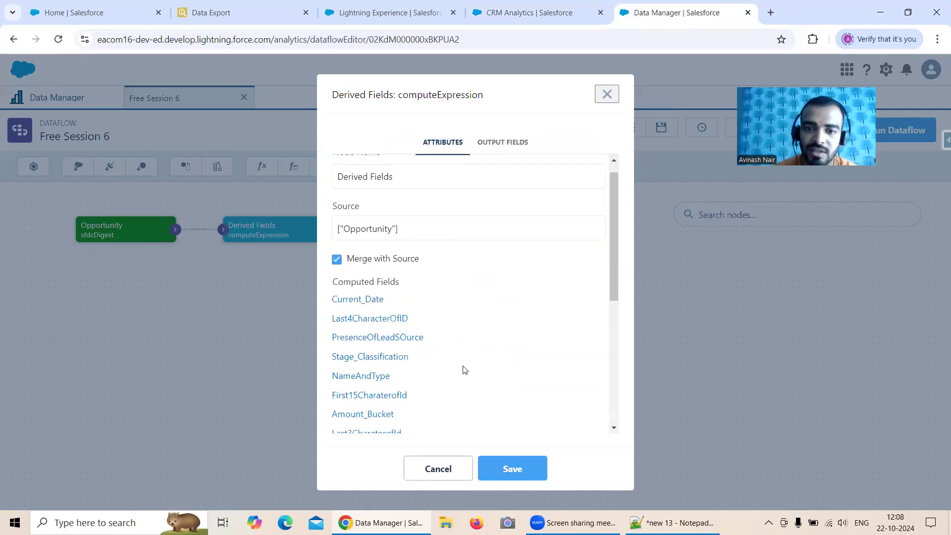
Review the SAQL expressions of DifferenceBetweenCloseDateAndCreatedDate2 and DifferenceBetweenCloseDateAndCreatedDate3 in the Derived Fields node
scroll(463, 370, down, 10)
click(431, 363)
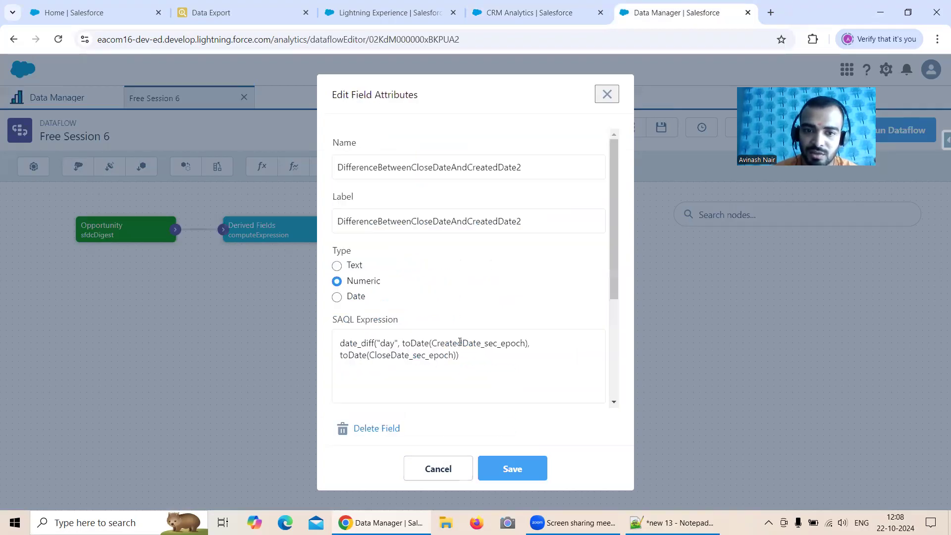
click(446, 469)
scroll(475, 347, down, 10)
click(438, 378)
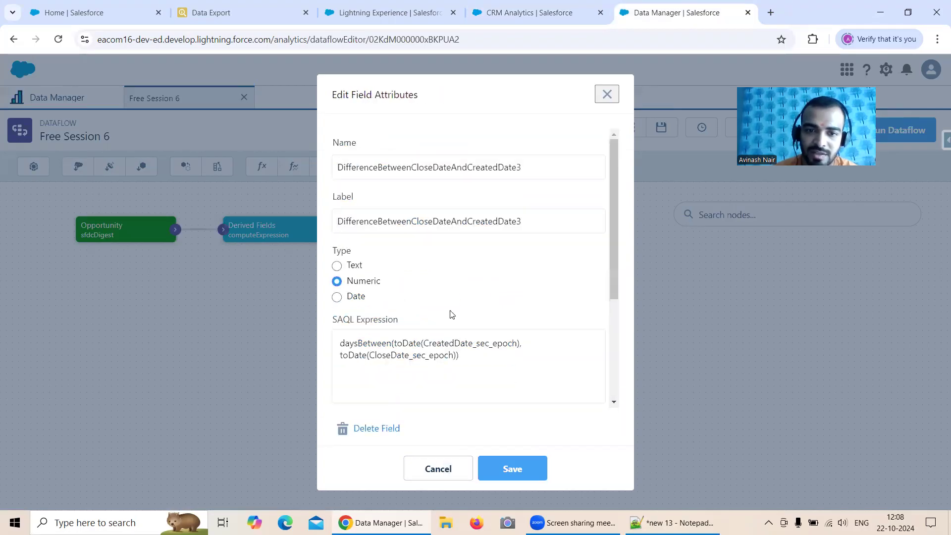